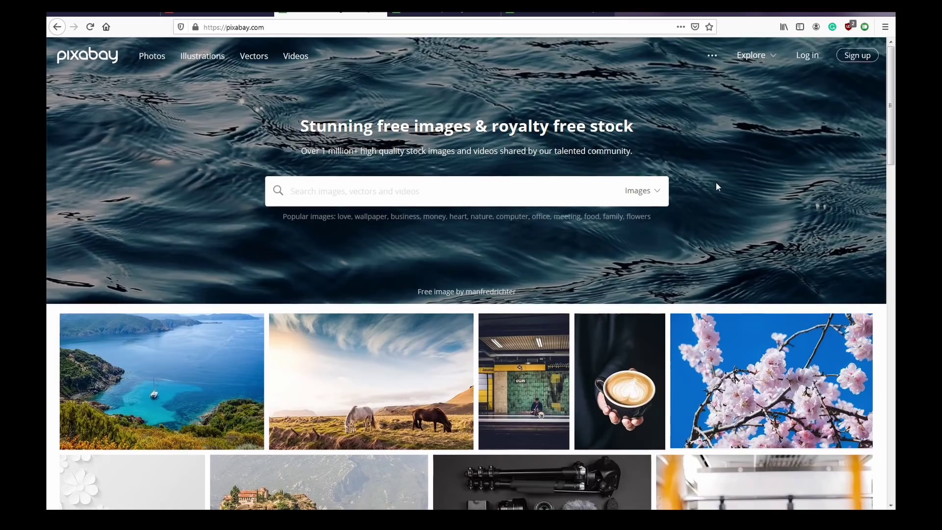
# Open a photographer's gallery on Pixabay and scroll down to the Moskauer Straße subway photos.
pyautogui.scroll(-10, 716, 186)
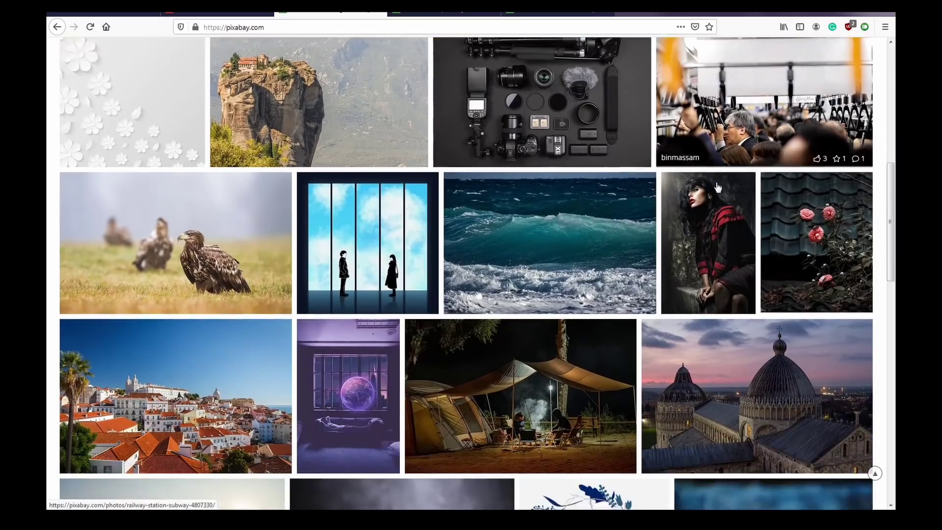
pyautogui.scroll(-10, 716, 187)
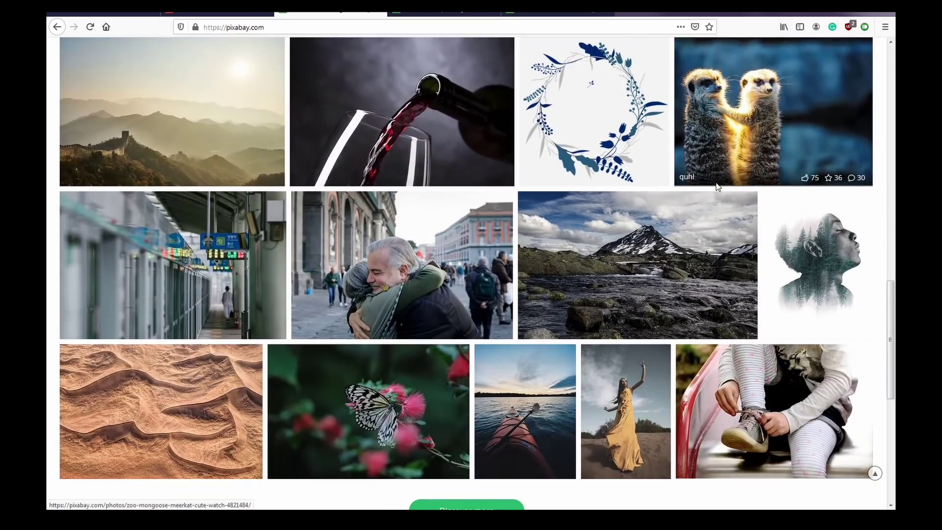
pyautogui.click(444, 14)
pyautogui.scroll(-4, 858, 197)
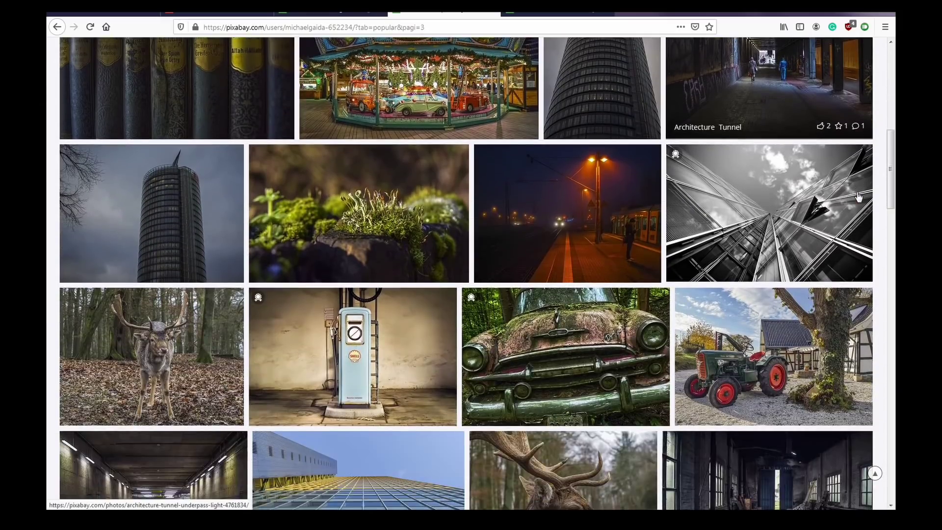
pyautogui.scroll(-7, 858, 196)
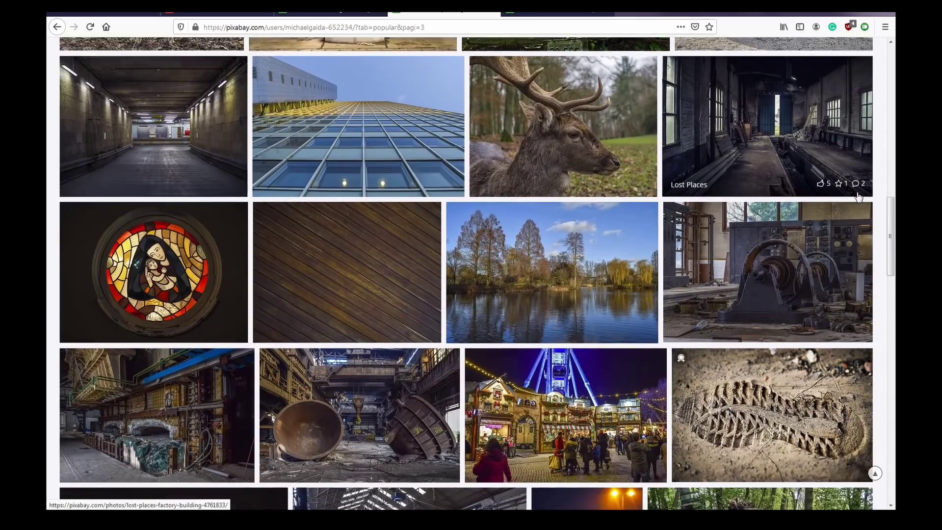
pyautogui.scroll(-10, 858, 196)
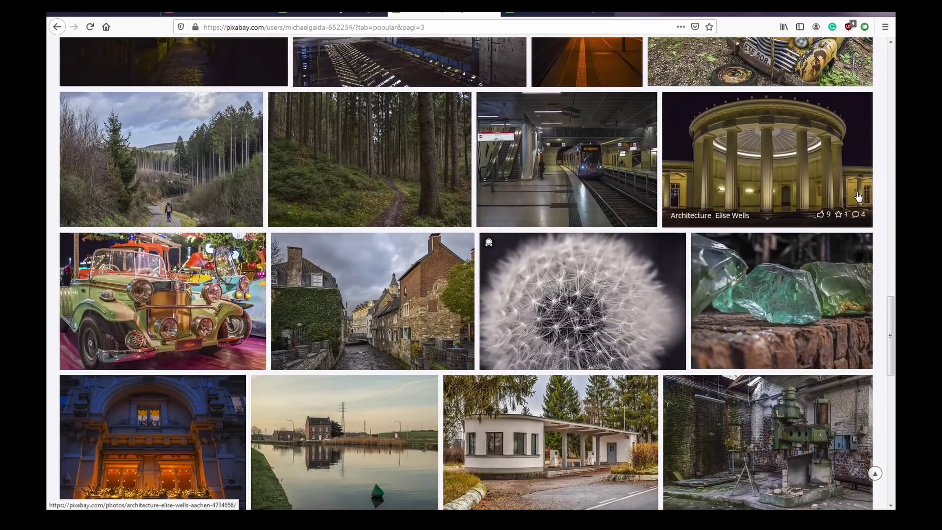
pyautogui.scroll(-4, 858, 196)
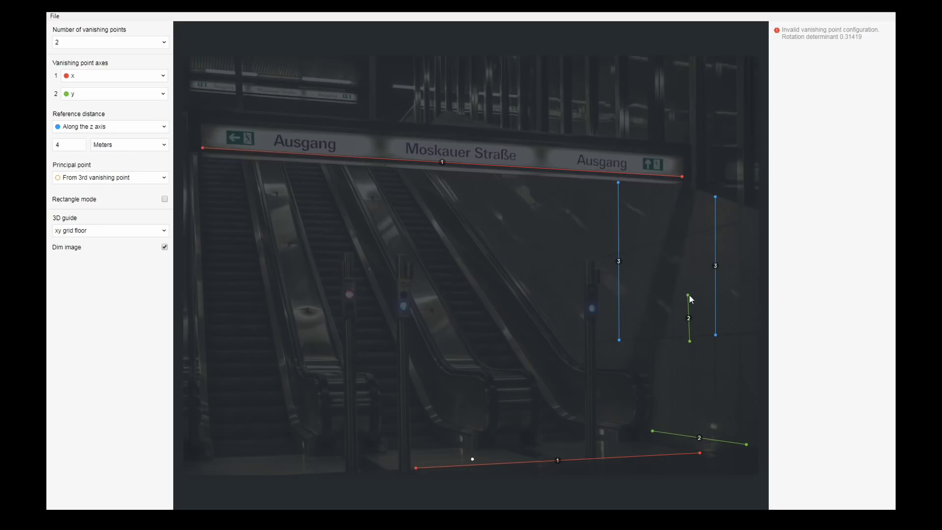
# Align the green axis-2 line with the floor edges and move the origin onto the floor.
pyautogui.moveTo(688, 295); pyautogui.dragTo(739, 222)
pyautogui.moveTo(689, 341); pyautogui.dragTo(511, 308)
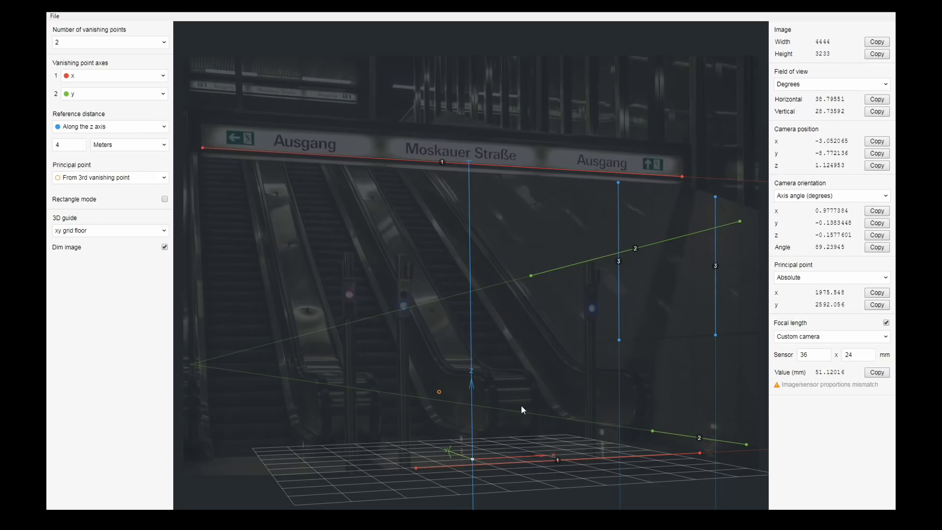
pyautogui.moveTo(473, 458); pyautogui.dragTo(481, 489)
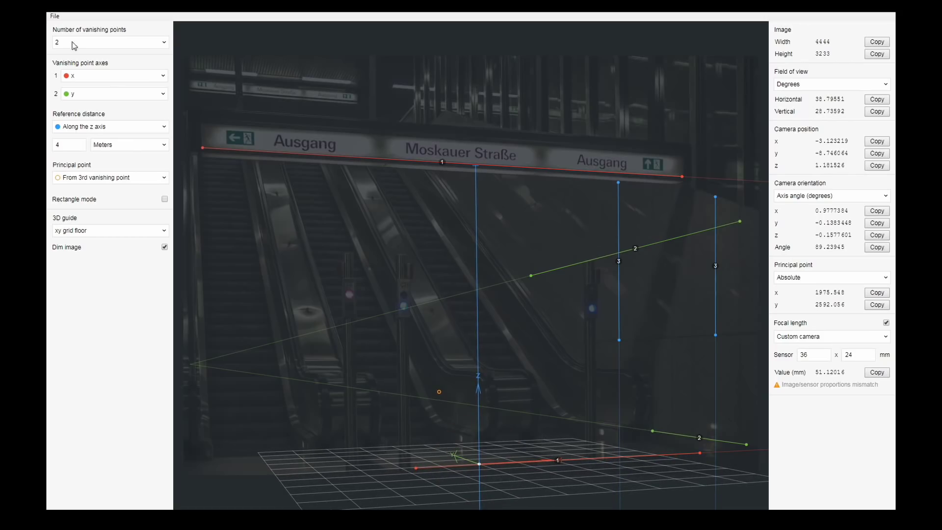
# Add and scale a floor plane, with the viewport in wireframe shading.
pyautogui.click(55, 16)
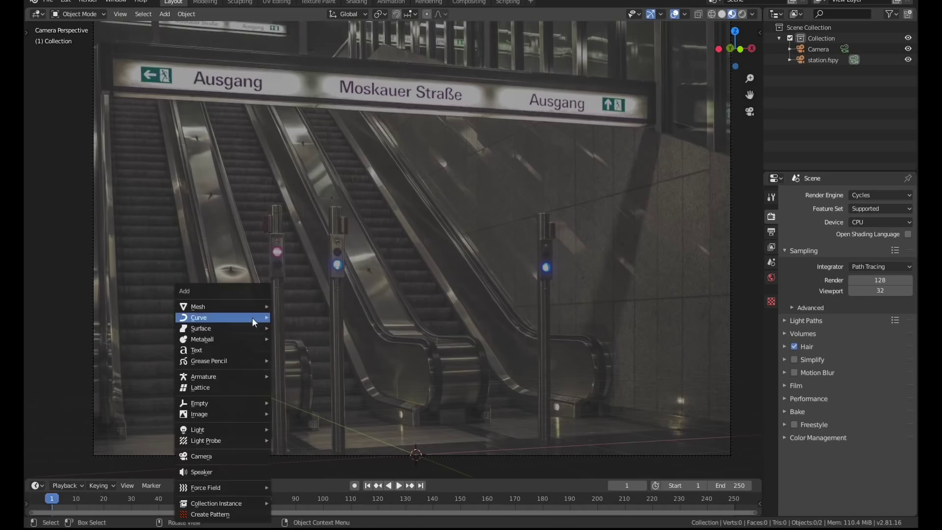
pyautogui.click(294, 304)
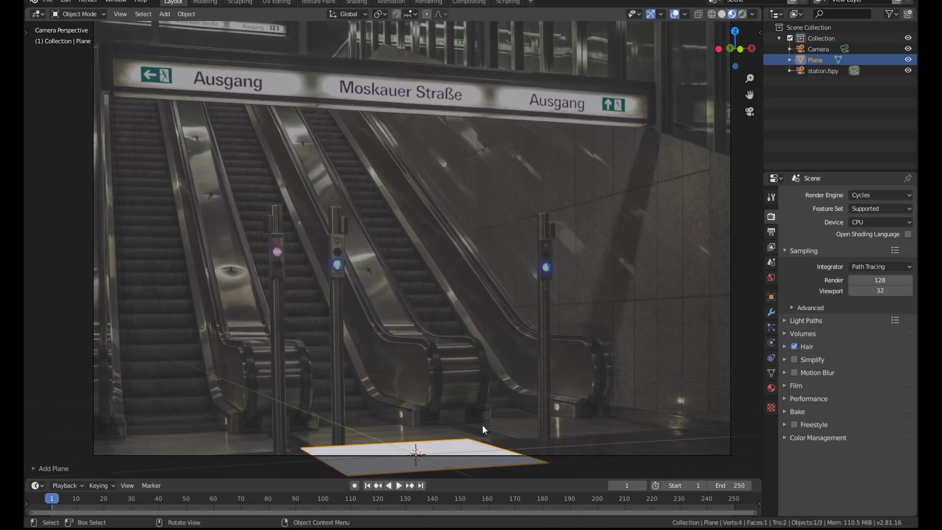
pyautogui.press('s')
pyautogui.click(725, 442)
pyautogui.press('z')
pyautogui.click(657, 441)
pyautogui.scroll(5, 442, 295)
# Move the floor edge along Y and extrude two edges vertically into walls.
pyautogui.press('g')
pyautogui.press('y')
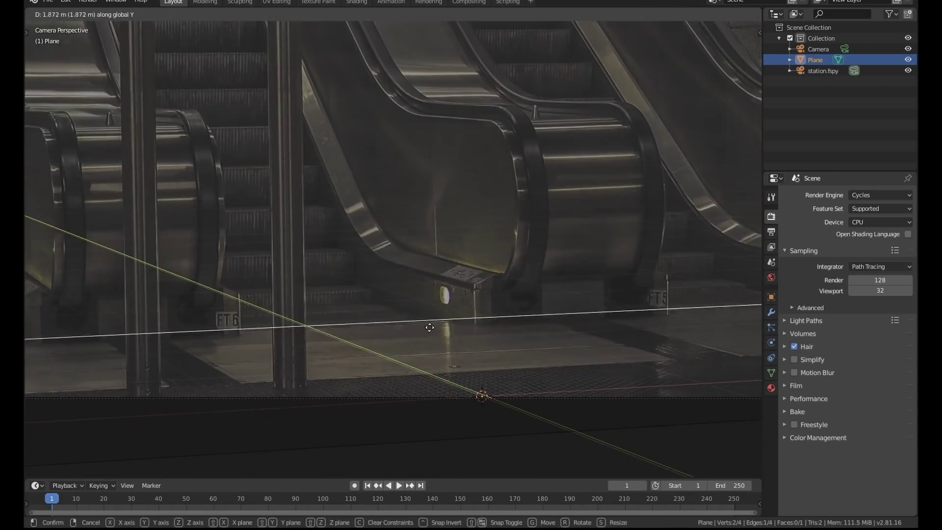
pyautogui.click(429, 327)
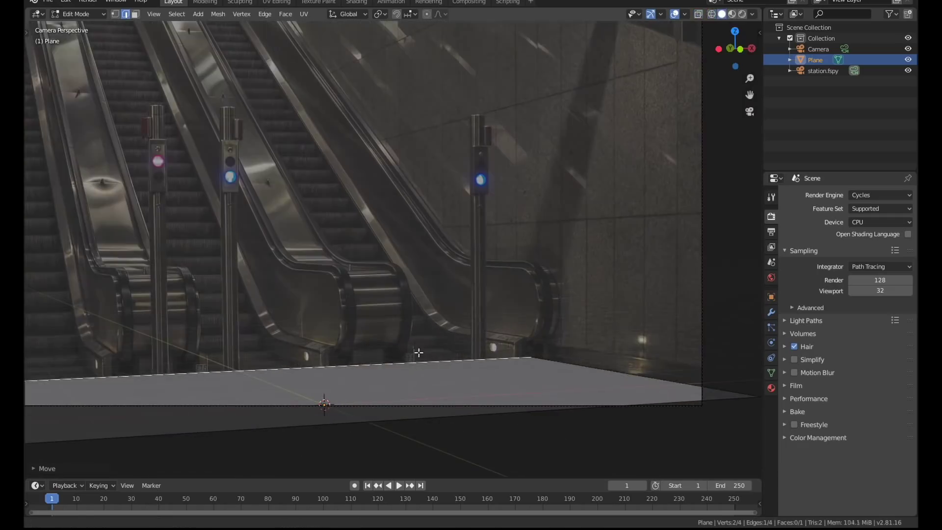
pyautogui.press('e')
pyautogui.press('z')
pyautogui.scroll(-4, 419, 351)
pyautogui.click(568, 227)
pyautogui.scroll(3, 568, 227)
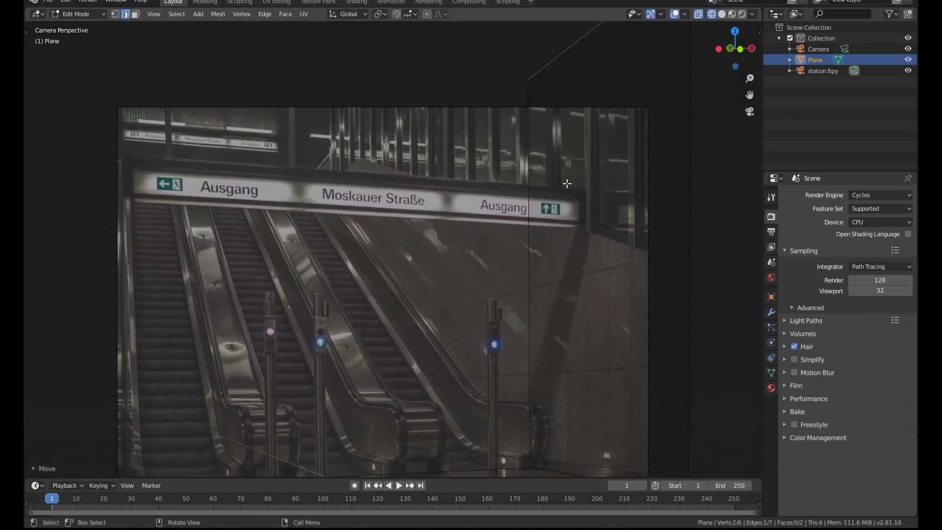
pyautogui.press('e')
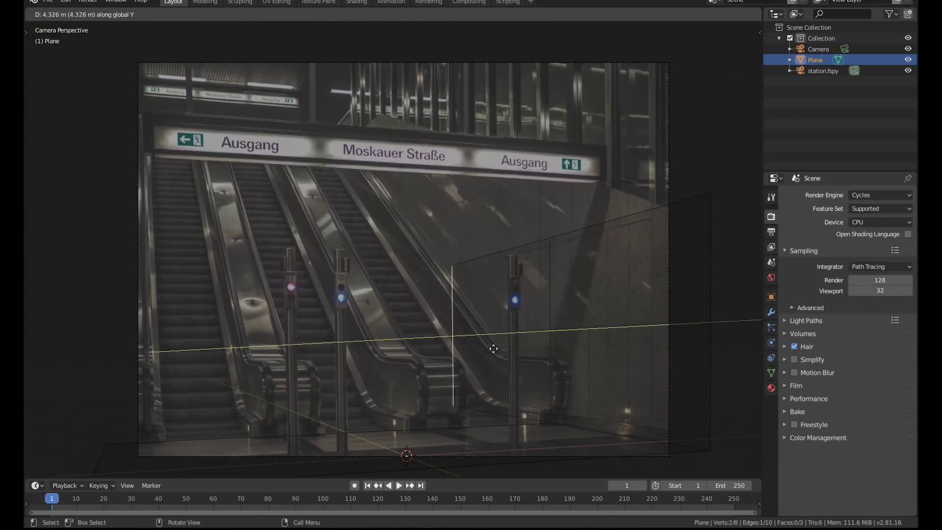
pyautogui.click(552, 309)
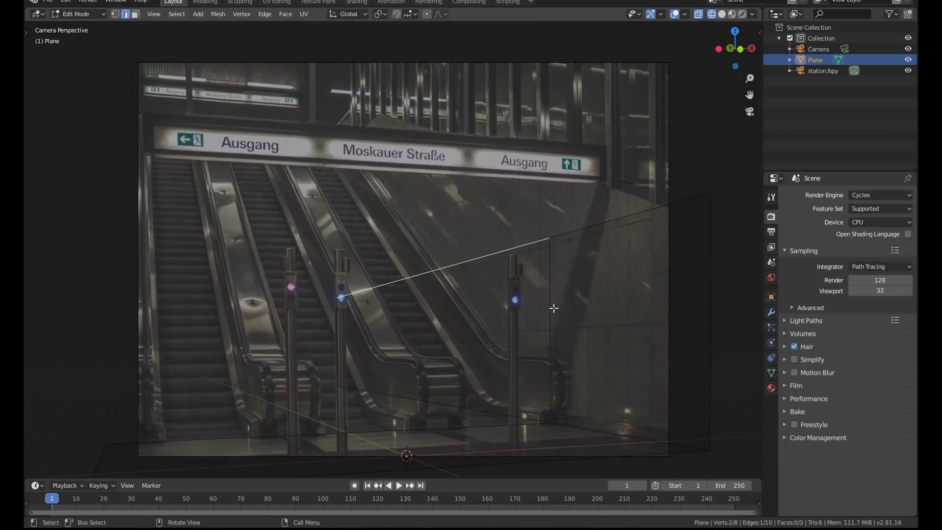
# Separate the wall faces into their own object and raise its top-right corner vertex.
pyautogui.press('3')
pyautogui.click(589, 313)
pyautogui.keyDown('shift'); pyautogui.click(427, 326); pyautogui.keyUp('shift')
pyautogui.press('p')
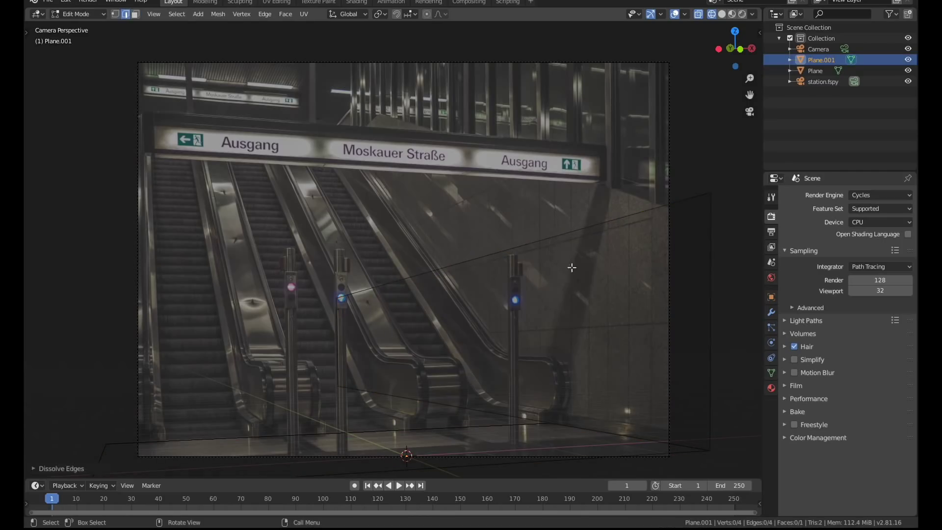
pyautogui.press('1')
pyautogui.click(711, 195)
pyautogui.press('g')
pyautogui.click(341, 167)
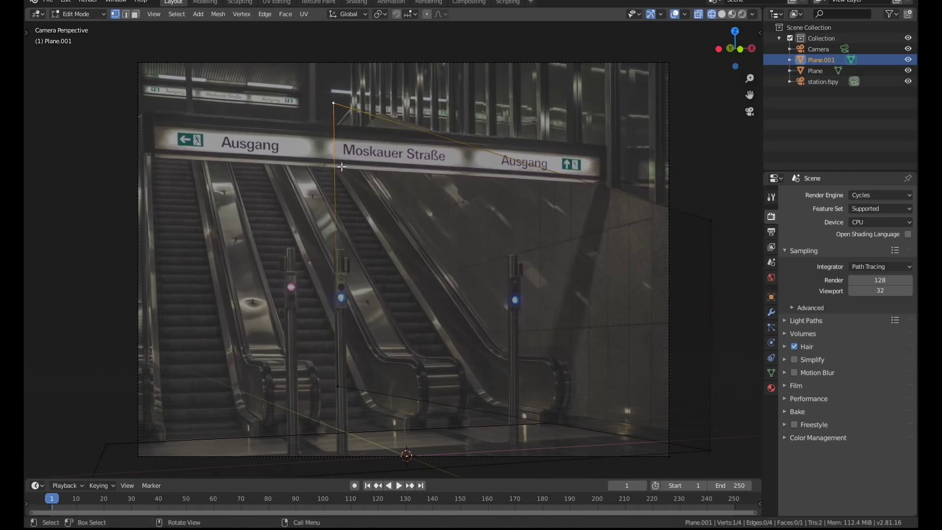
# Slide the wall's left vertical edge so it sits near the middle escalator.
pyautogui.press('2')
pyautogui.click(342, 167)
pyautogui.press('g')
pyautogui.press('g')
pyautogui.click(426, 237)
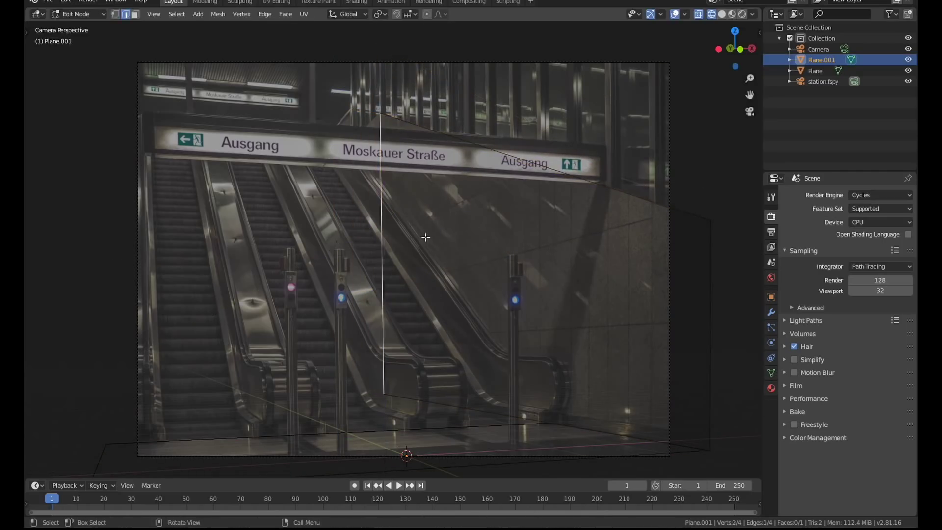
pyautogui.click(384, 257)
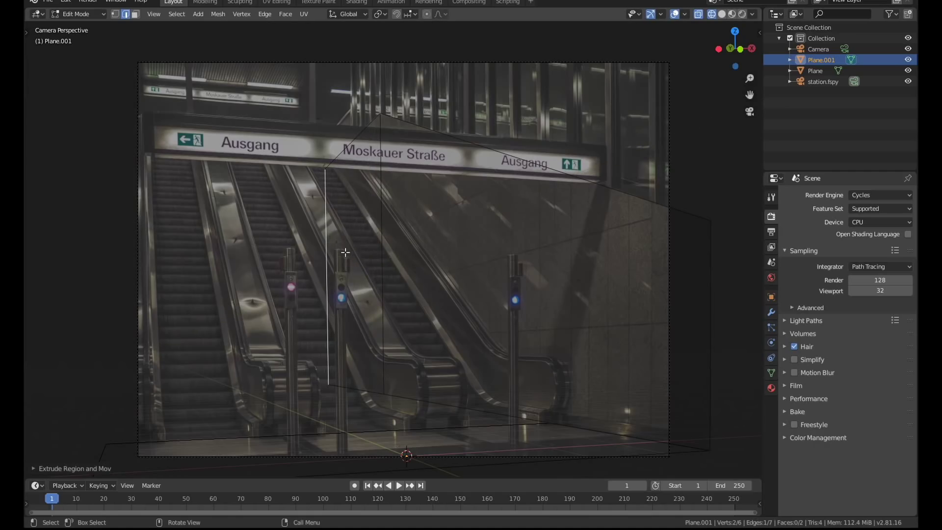
pyautogui.press('Tab')
pyautogui.moveTo(345, 252); pyautogui.dragTo(432, 252, button='middle')
# Add a cube to the scene from the camera view.
pyautogui.press('KP_0')
pyautogui.press('z')
pyautogui.hotkey('shift', 'a')
pyautogui.moveTo(319, 196)
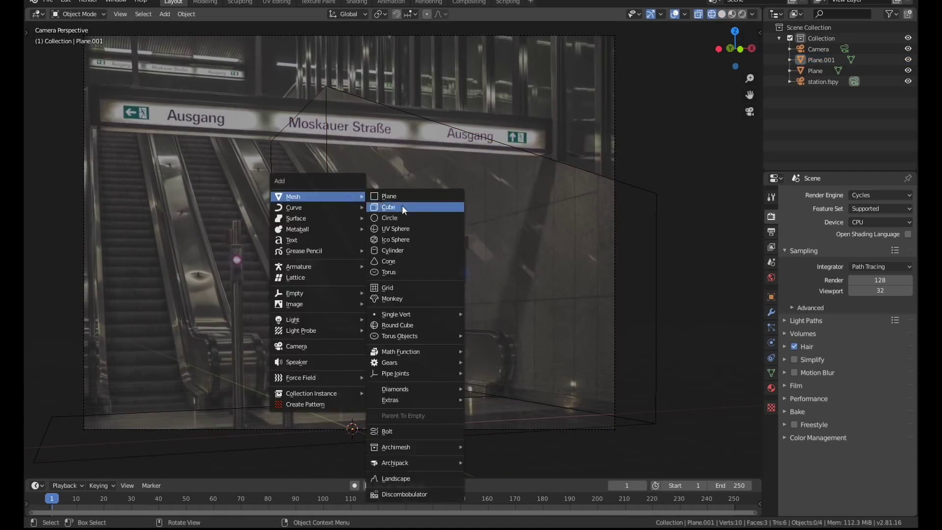
pyautogui.click(402, 207)
# Cut a new edge loop into the wall object Plane.001.
pyautogui.click(479, 224)
pyautogui.press('Tab')
pyautogui.press('g')
pyautogui.press('g')
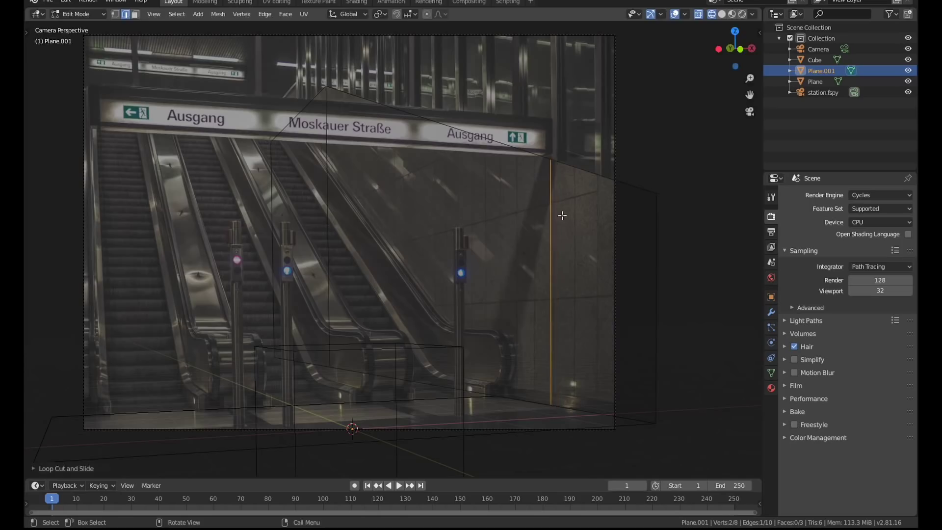
pyautogui.press('Tab')
# Position the cube beneath the Moskauer Straße sign using side, front and camera views.
pyautogui.moveTo(562, 215); pyautogui.dragTo(530, 328, button='middle')
pyautogui.click(530, 328)
pyautogui.press('KP_3')
pyautogui.press('KP_0')
pyautogui.press('g')
pyautogui.click(471, 295)
pyautogui.press('KP_3')
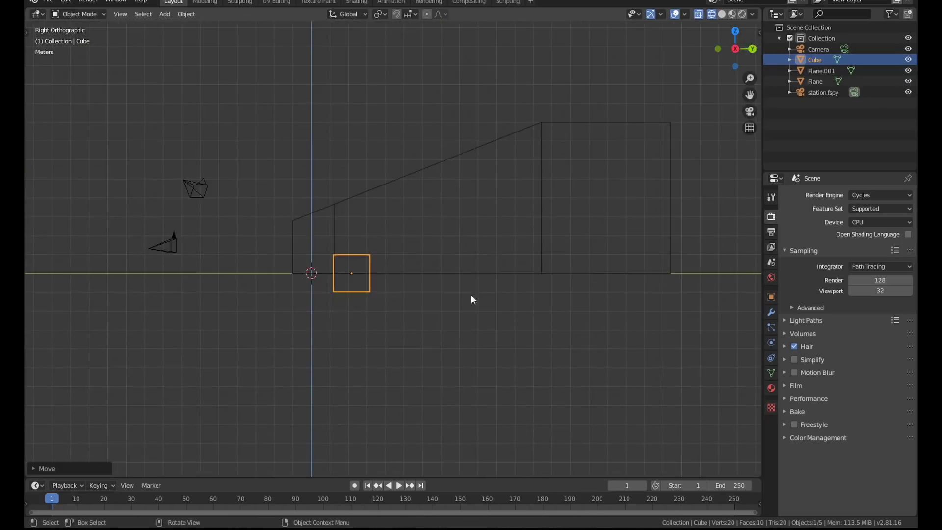
pyautogui.press('KP_1')
pyautogui.scroll(6, 471, 299)
pyautogui.press('g')
pyautogui.click(377, 272)
pyautogui.press('KP_0')
pyautogui.press('g')
# Flatten the cube along Z into a thin slab and set its Y depth under the sign.
pyautogui.click(513, 159)
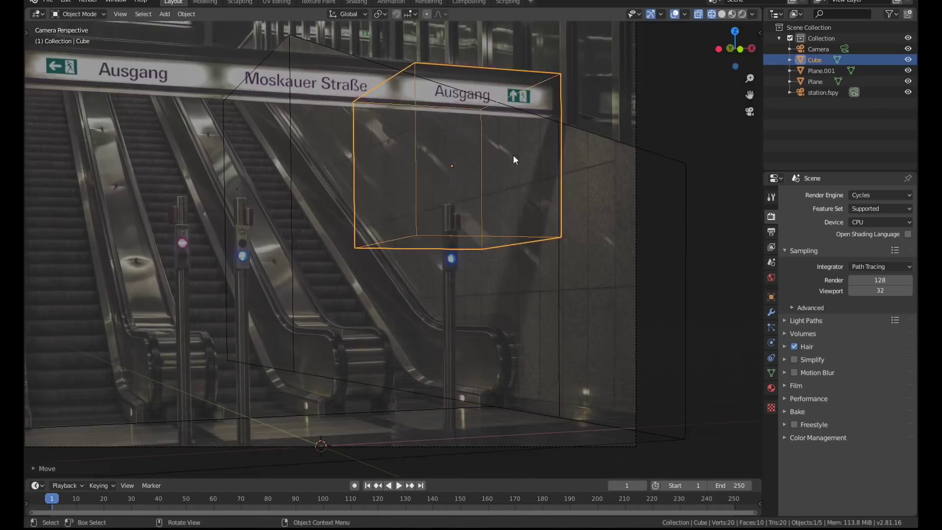
pyautogui.scroll(2, 514, 160)
pyautogui.press('s')
pyautogui.press('z')
pyautogui.click(472, 196)
pyautogui.press('s')
pyautogui.press('y')
pyautogui.click(442, 235)
pyautogui.press('g')
pyautogui.press('y')
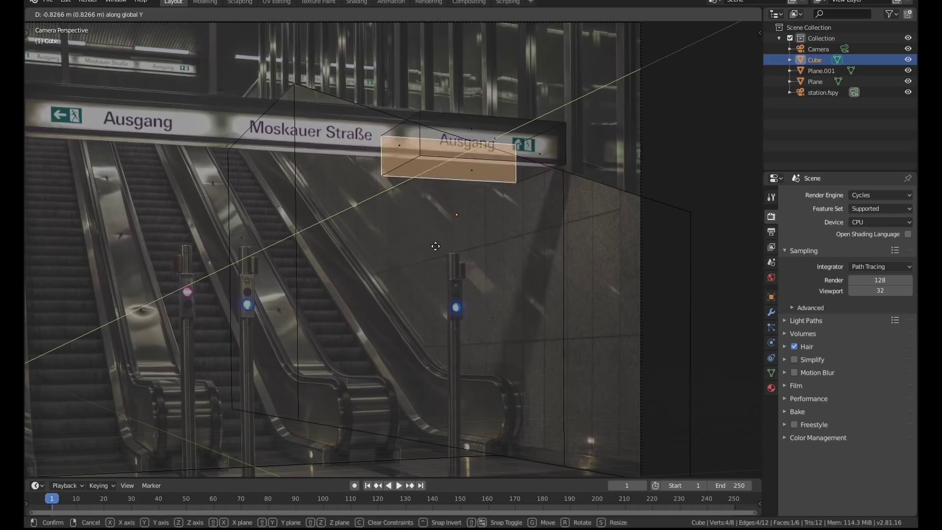
pyautogui.click(435, 245)
# Add loop cuts to the wall, including one near its bottom.
pyautogui.press('Tab')
pyautogui.scroll(-3, 416, 245)
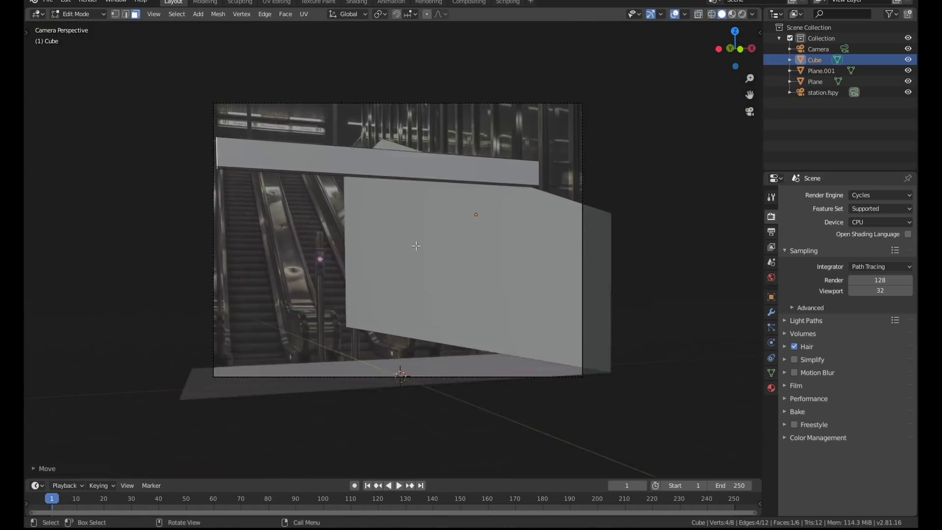
pyautogui.scroll(2, 415, 245)
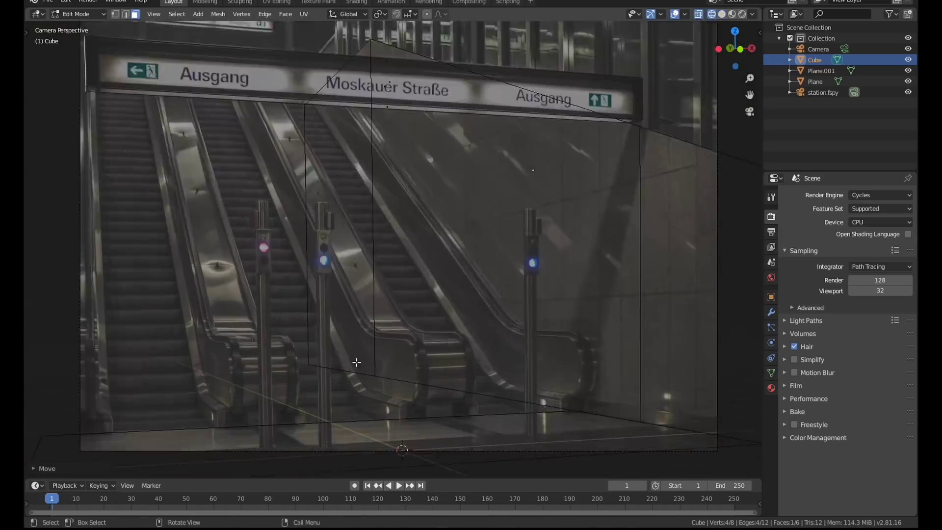
pyautogui.scroll(3, 599, 337)
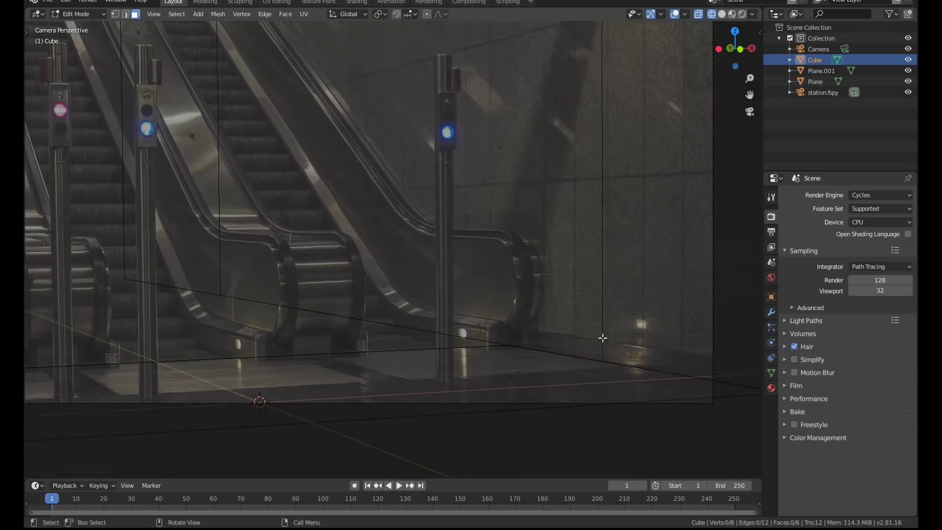
pyautogui.keyDown('shift'); pyautogui.moveTo(598, 337); pyautogui.dragTo(533, 324, button='middle'); pyautogui.keyUp('shift')
pyautogui.doubleClick(544, 362)
pyautogui.keyDown('shift'); pyautogui.moveTo(544, 363); pyautogui.dragTo(600, 288, button='middle'); pyautogui.keyUp('shift')
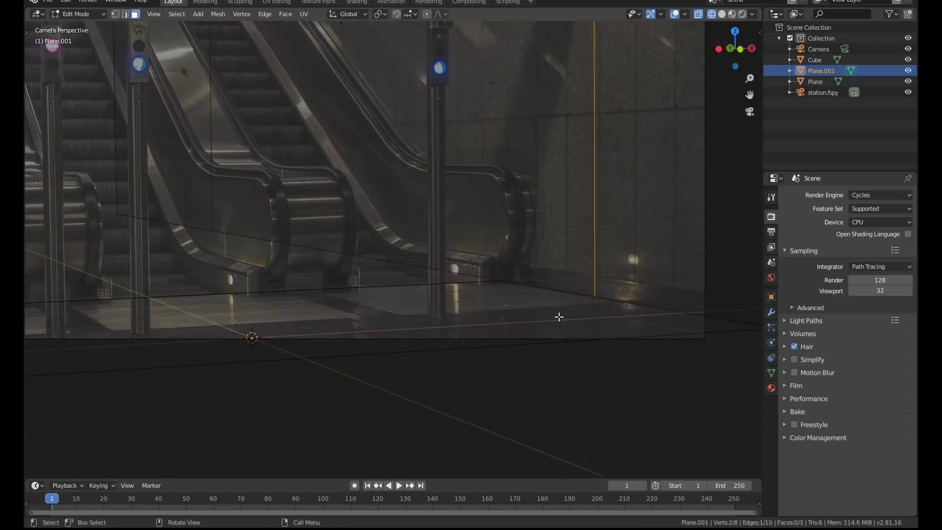
pyautogui.doubleClick(616, 320)
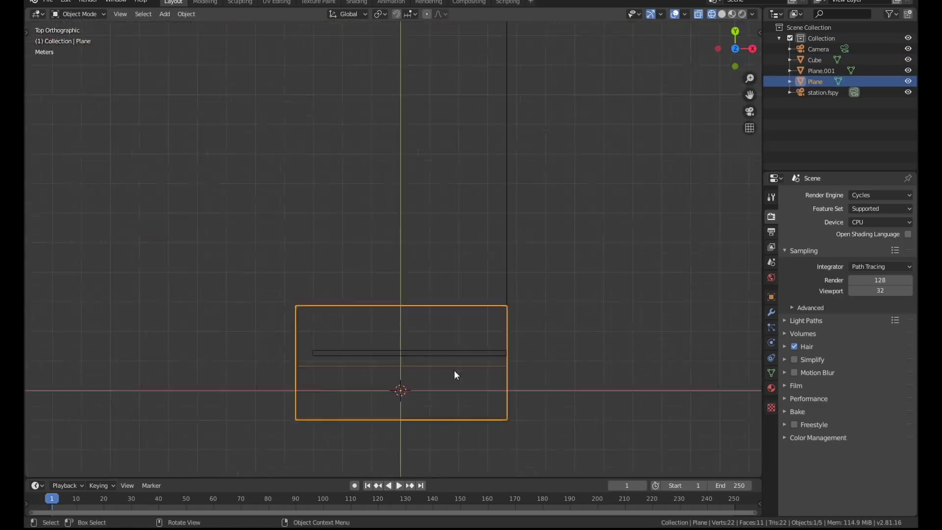
# Add a shrunken cylinder and place it at the base of the right post.
pyautogui.hotkey('shift', 'a')
pyautogui.moveTo(421, 305)
pyautogui.click(510, 39)
pyautogui.press('s')
pyautogui.click(364, 366)
pyautogui.press('KP_0')
pyautogui.press('g')
pyautogui.hotkey('shift', 'z')
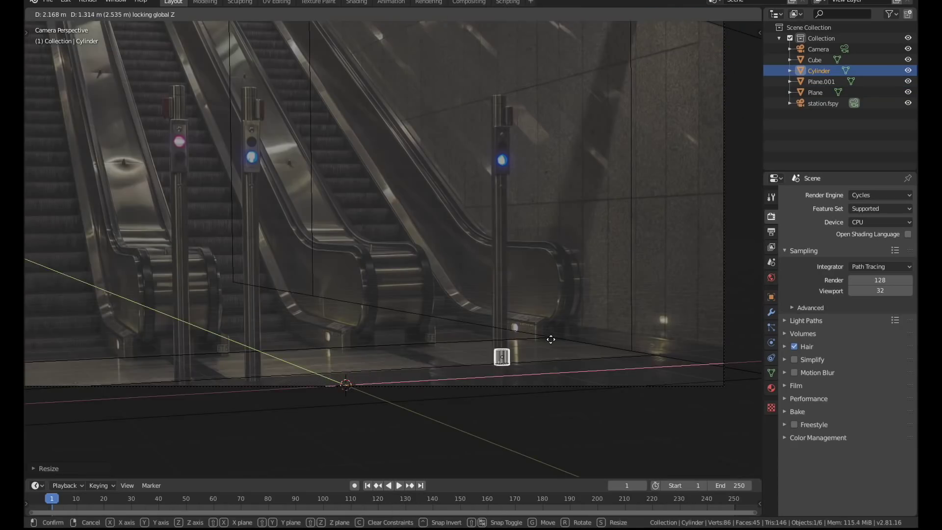
pyautogui.click(550, 339)
# Move the cylinder along Y in top view to set its depth at the post.
pyautogui.scroll(8, 507, 361)
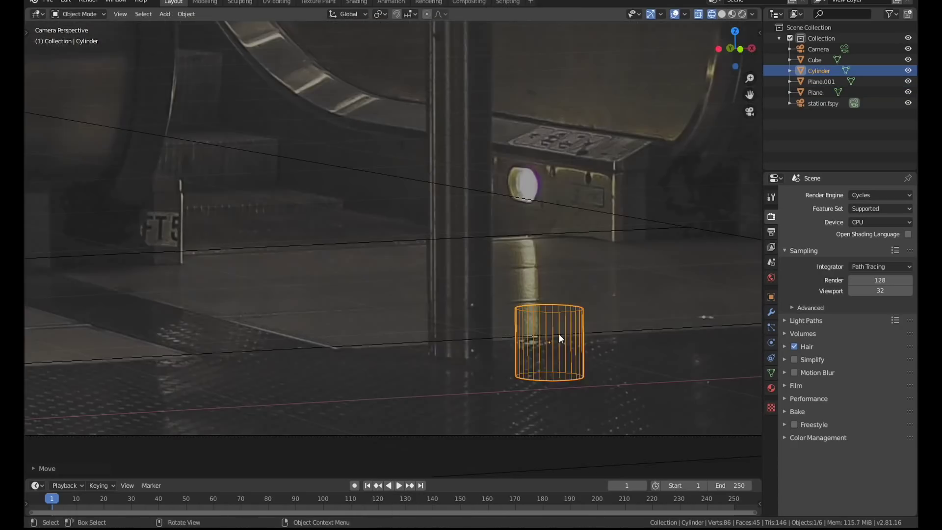
pyautogui.scroll(-3, 558, 334)
pyautogui.click(480, 351)
pyautogui.scroll(-5, 479, 351)
pyautogui.press('KP_7')
pyautogui.press('g')
pyautogui.press('y')
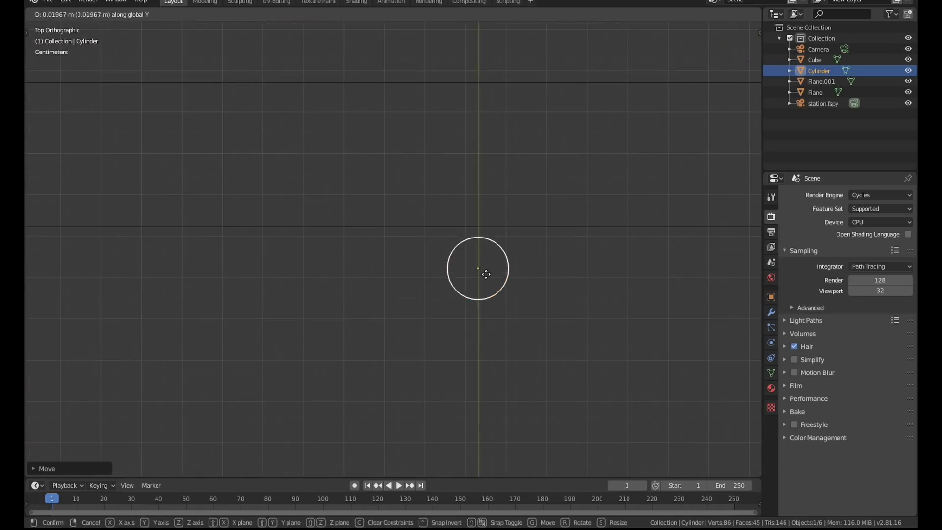
pyautogui.click(486, 274)
pyautogui.press('KP_0')
# Move the cylinder along Z so its height matches the photo's post.
pyautogui.scroll(6, 461, 314)
pyautogui.scroll(-6, 466, 314)
pyautogui.press('g')
pyautogui.press('z')
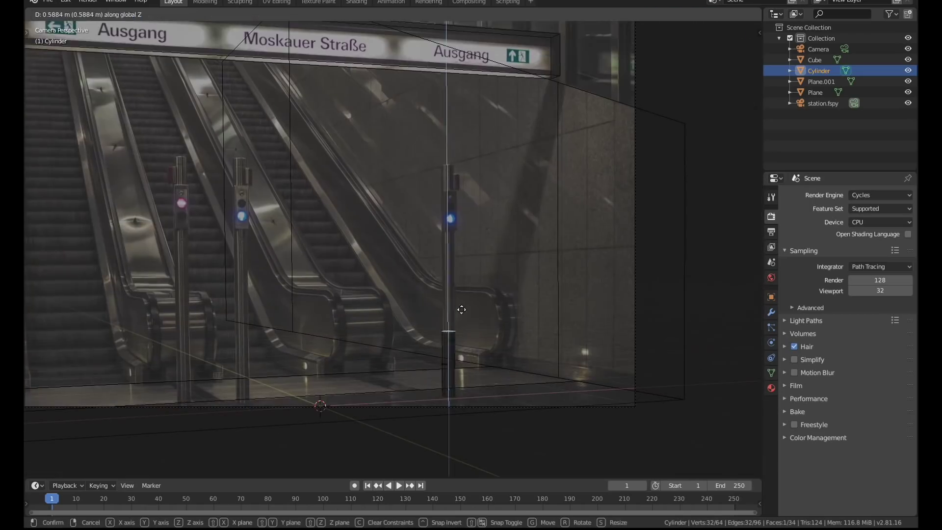
pyautogui.click(461, 309)
pyautogui.scroll(4, 457, 252)
pyautogui.scroll(-4, 483, 269)
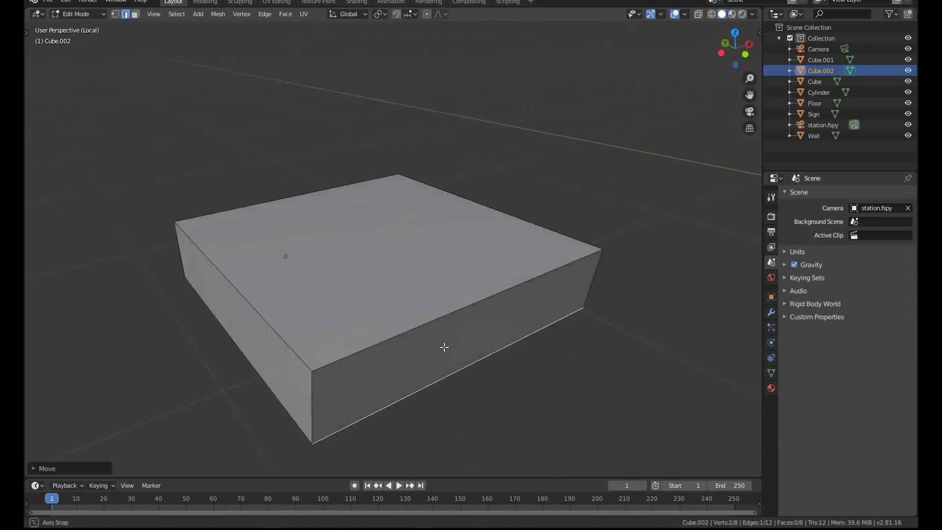
# Loop-cut the box many times and select every other face strip across its top and front.
pyautogui.hotkey('ctrl', 'r')
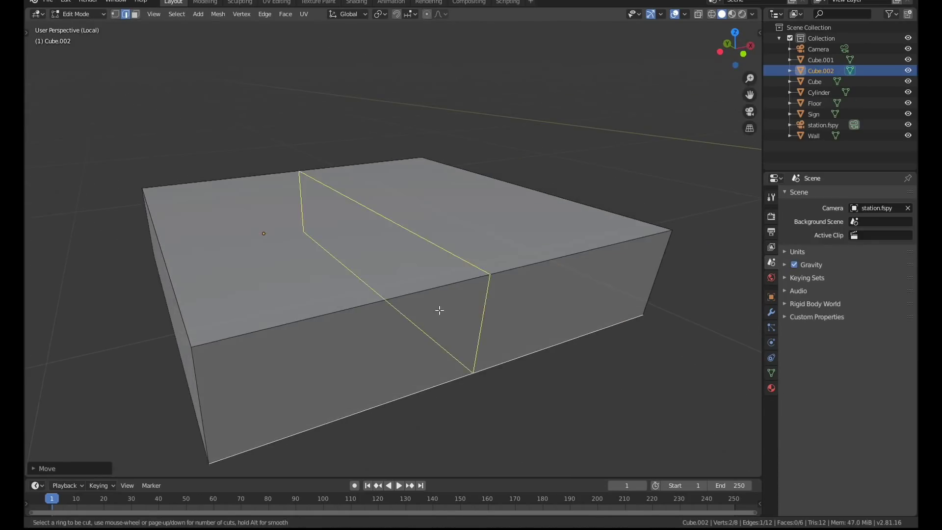
pyautogui.scroll(10, 437, 309)
pyautogui.click(437, 309)
pyautogui.press('3')
pyautogui.press('Return')
pyautogui.moveTo(148, 304)
pyautogui.mouseDown()
pyautogui.moveTo(383, 300)
pyautogui.moveTo(424, 290)
pyautogui.mouseUp()
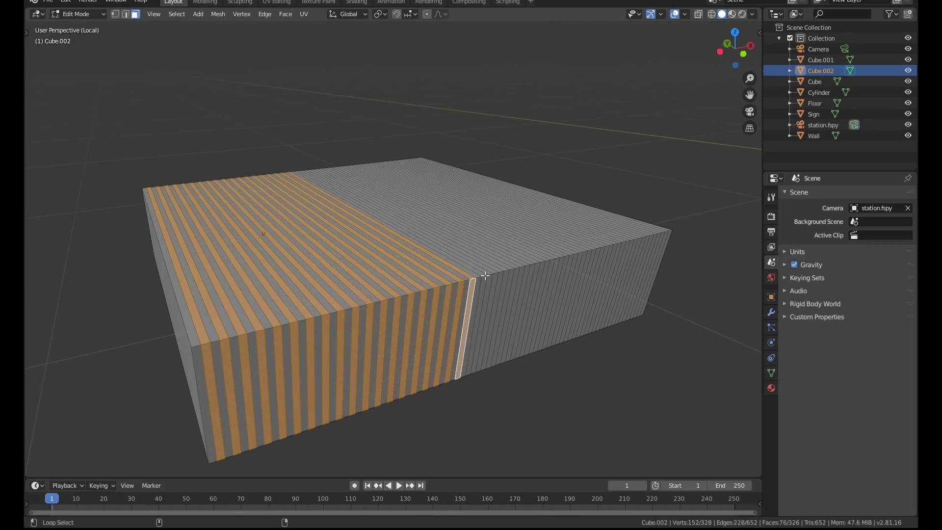
pyautogui.moveTo(538, 264); pyautogui.dragTo(549, 265)
pyautogui.scroll(4, 549, 265)
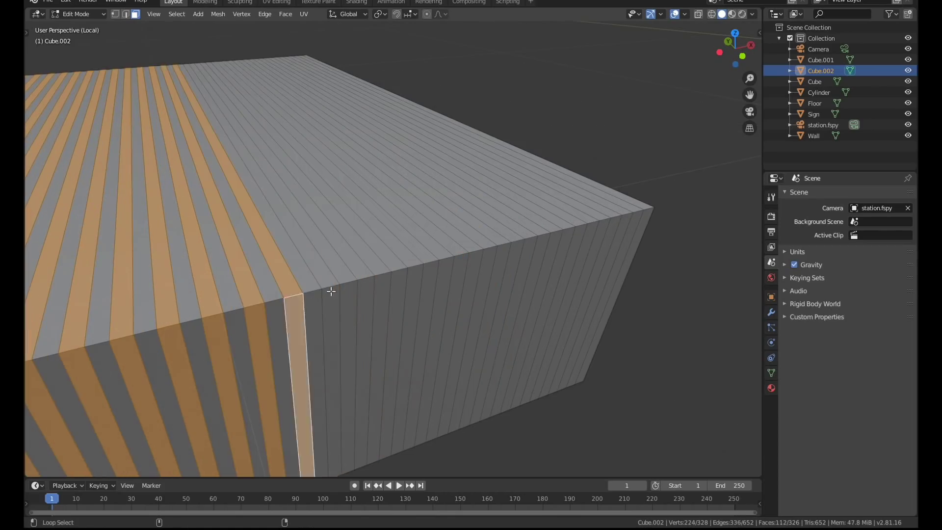
pyautogui.moveTo(329, 288); pyautogui.dragTo(588, 225)
pyautogui.scroll(-5, 588, 225)
pyautogui.moveTo(588, 224); pyautogui.dragTo(441, 206, button='middle')
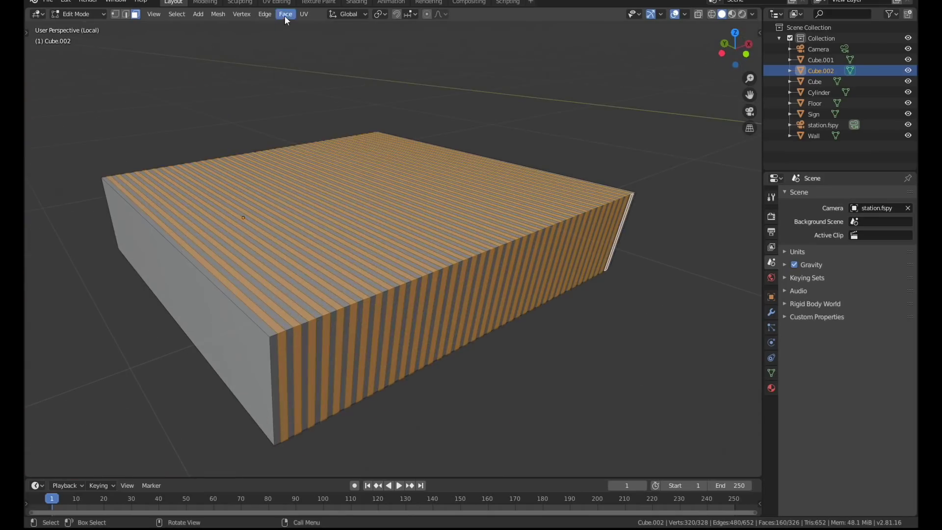
# Extrude the striped faces along their normals with Offset Even enabled.
pyautogui.click(285, 13)
pyautogui.click(314, 36)
pyautogui.click(343, 246)
pyautogui.moveTo(343, 245); pyautogui.dragTo(59, 457, button='middle')
pyautogui.scroll(4, 59, 457)
pyautogui.click(59, 468)
pyautogui.click(168, 471)
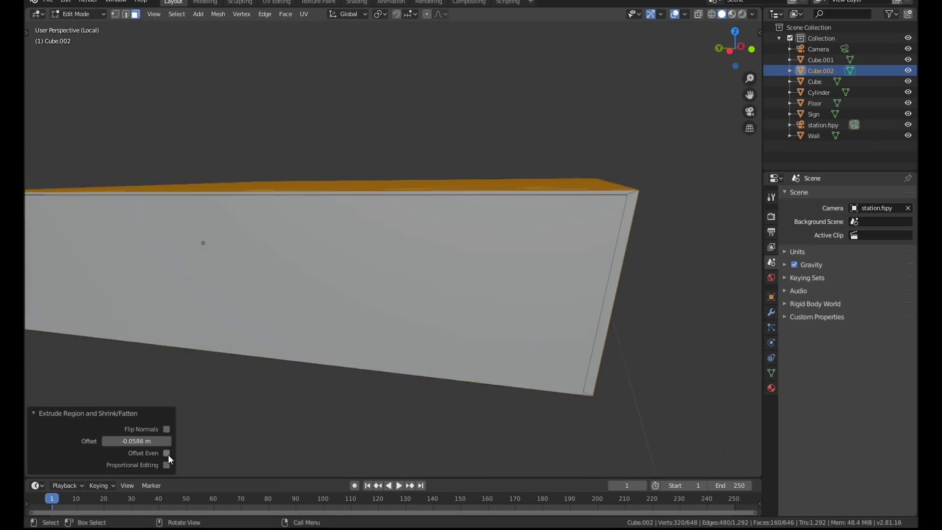
# Leave edit mode and local view to see the ribbed step through the camera.
pyautogui.press('Tab')
pyautogui.scroll(-4, 283, 280)
pyautogui.moveTo(282, 279); pyautogui.dragTo(366, 296, button='middle')
pyautogui.press('/')
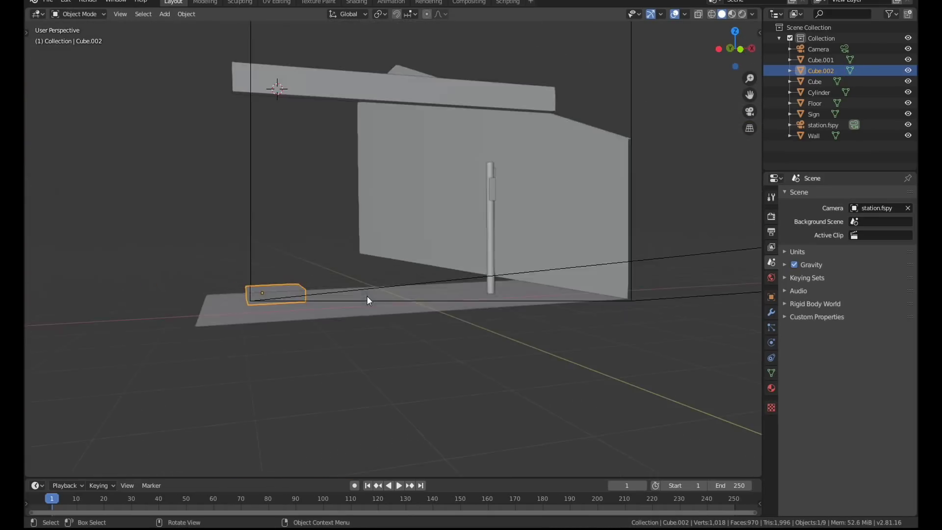
pyautogui.press('KP_0')
pyautogui.scroll(-3, 331, 355)
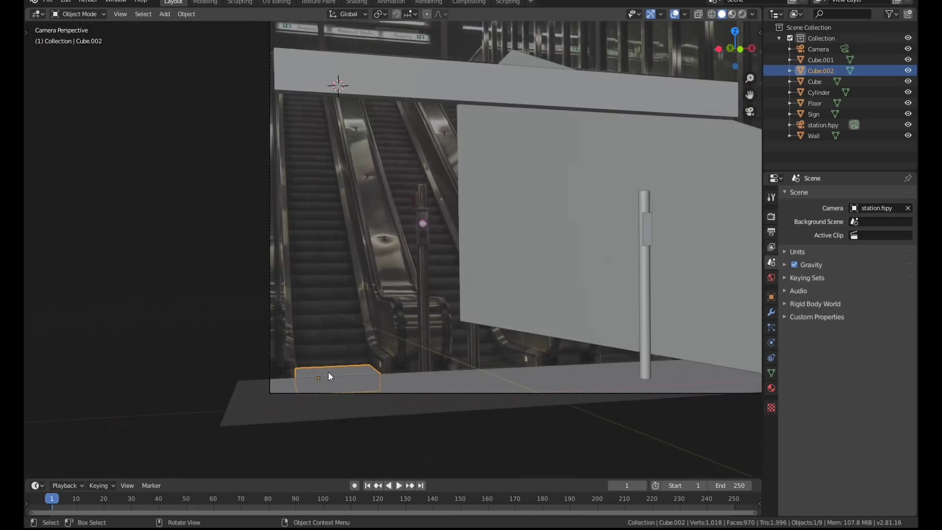
# Set the grooved step's origin to its geometry.
pyautogui.scroll(3, 327, 372)
pyautogui.rightClick(308, 318)
pyautogui.click(372, 365)
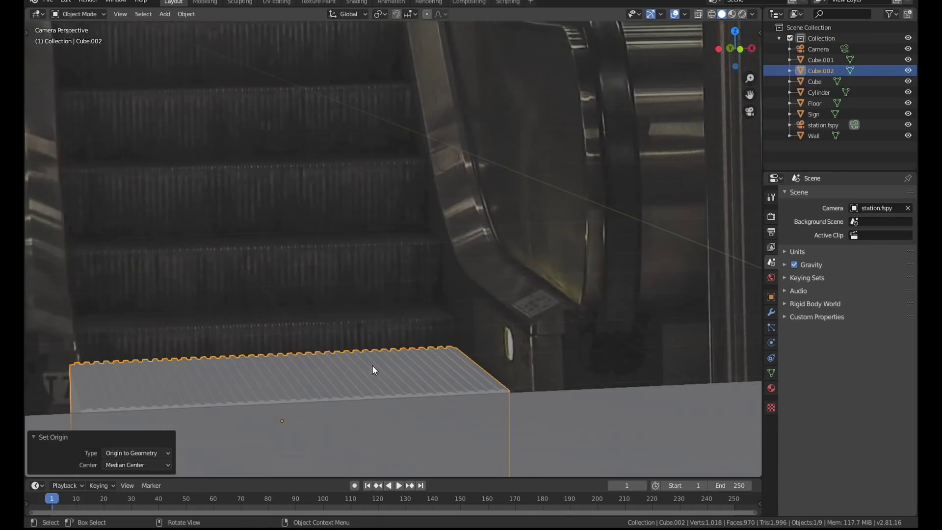
# Add an Array modifier to the step, zeroing the X relative offset and stacking it upward.
pyautogui.click(772, 312)
pyautogui.click(847, 195)
pyautogui.click(683, 218)
pyautogui.doubleClick(879, 283)
pyautogui.write('000')
pyautogui.press('Tab')
pyautogui.write('1')
pyautogui.moveTo(878, 304); pyautogui.dragTo(883, 304)
# Set the array count to 23 with relative offsets Y 0.260 and Z 0.780.
pyautogui.scroll(3, 432, 331)
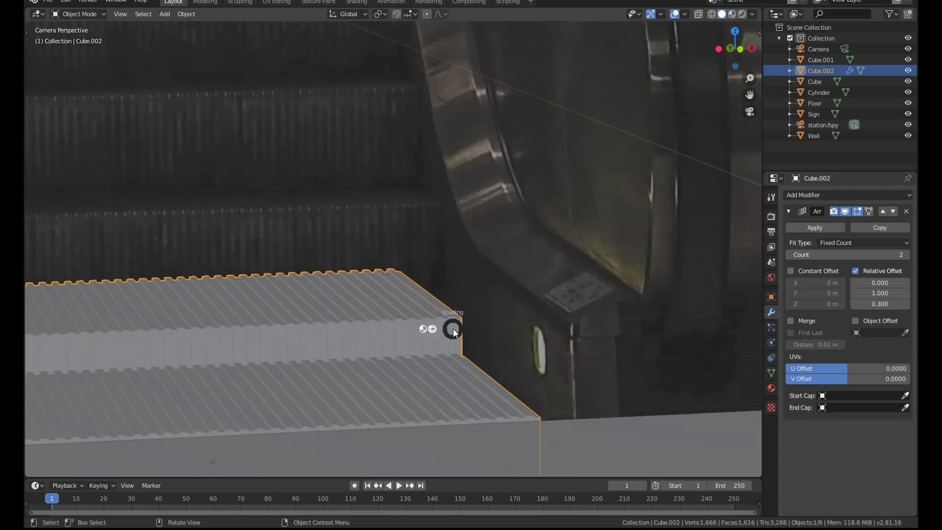
pyautogui.press('BackSpace')
pyautogui.write('3')
pyautogui.press('Return')
pyautogui.scroll(-5, 414, 311)
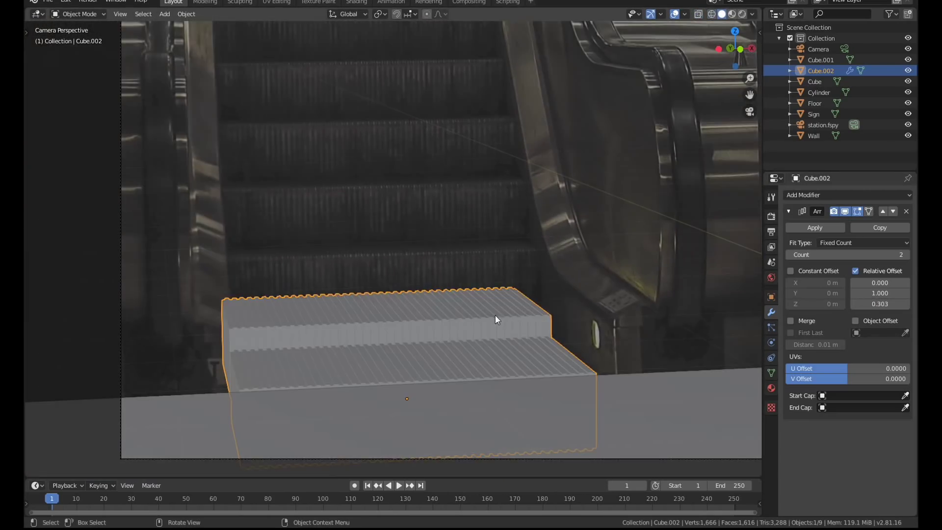
pyautogui.keyDown('ctrl'); pyautogui.scroll(20, 906, 254); pyautogui.keyUp('ctrl')
pyautogui.scroll(-5, 632, 277)
pyautogui.scroll(5, 631, 277)
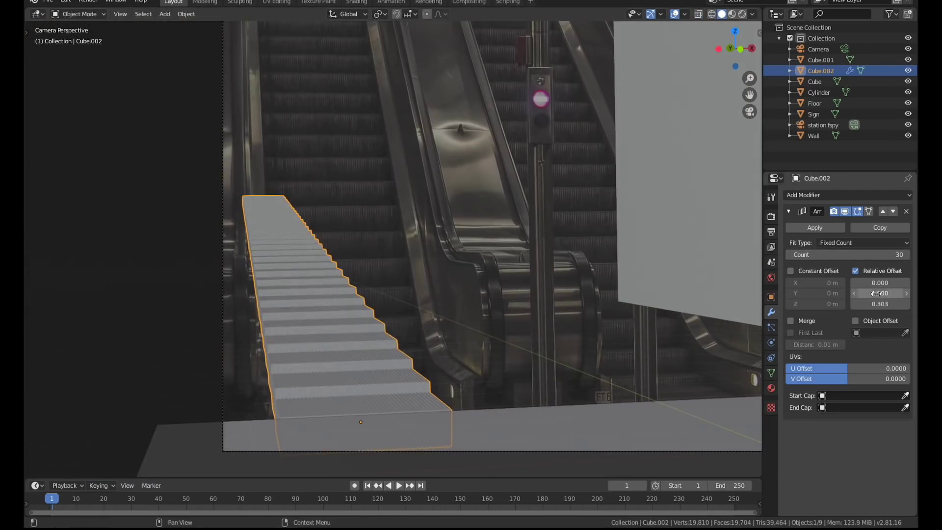
pyautogui.moveTo(873, 304)
pyautogui.mouseDown()
pyautogui.moveTo(907, 304)
pyautogui.moveTo(880, 294)
pyautogui.moveTo(861, 304)
pyautogui.mouseUp()
# Show the escalator staircase in wireframe and zoom around to inspect it.
pyautogui.keyDown('ctrl'); pyautogui.scroll(3, 847, 255); pyautogui.keyUp('ctrl')
pyautogui.scroll(-3, 491, 246)
pyautogui.hotkey('shift', 'z')
pyautogui.scroll(8, 461, 339)
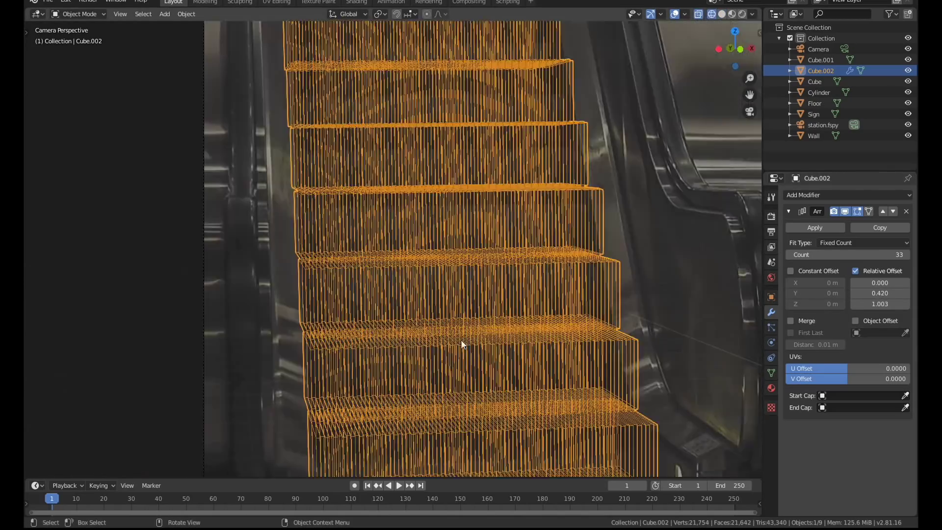
pyautogui.scroll(-1, 484, 310)
pyautogui.scroll(2, 416, 365)
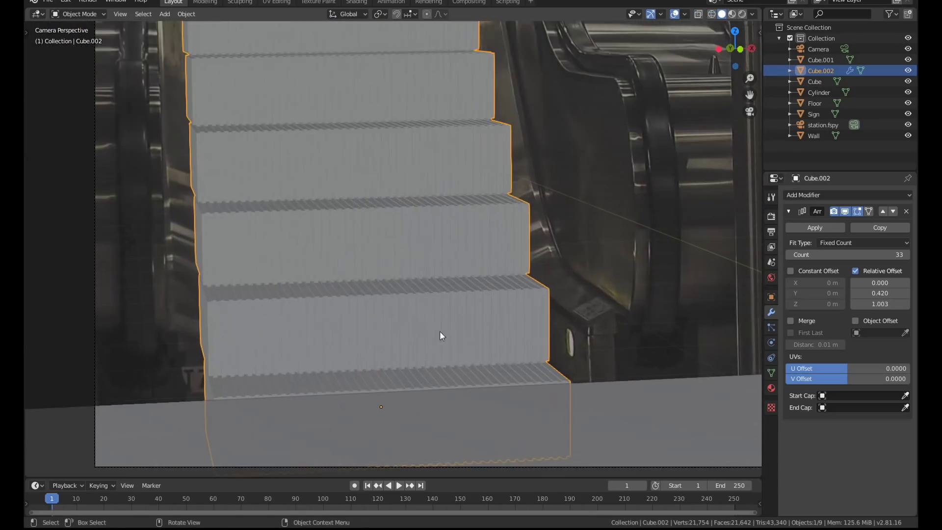
pyautogui.keyDown('ctrl'); pyautogui.scroll(-3, 908, 305); pyautogui.keyUp('ctrl')
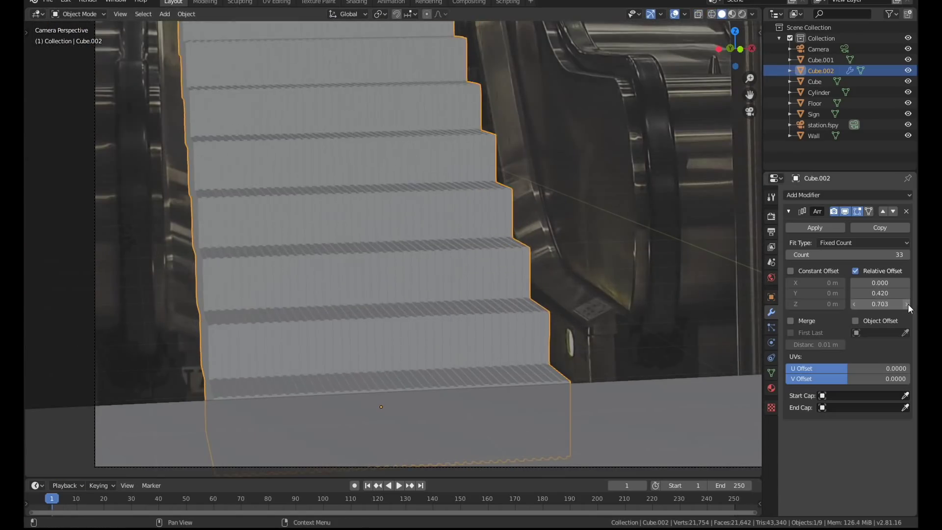
pyautogui.keyDown('ctrl'); pyautogui.scroll(-2, 855, 296); pyautogui.keyUp('ctrl')
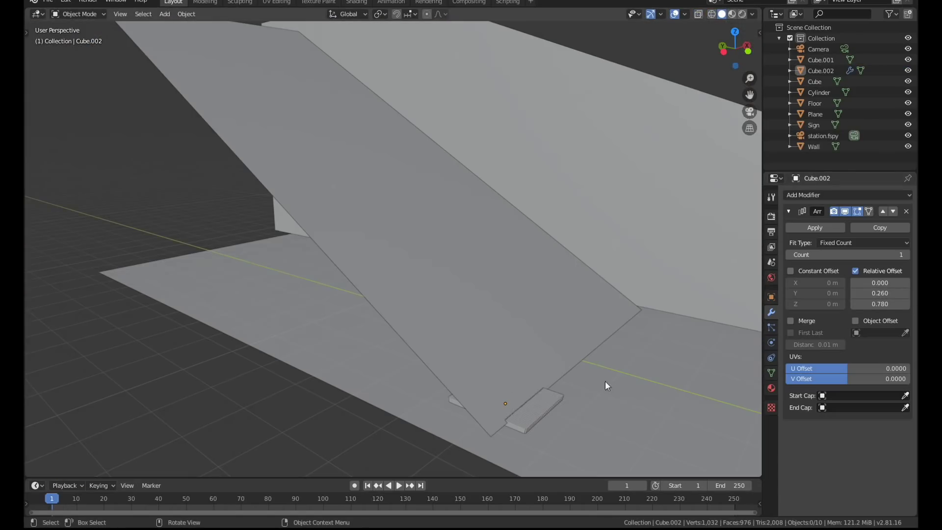
pyautogui.keyDown('ctrl'); pyautogui.scroll(8, 847, 254); pyautogui.keyUp('ctrl')
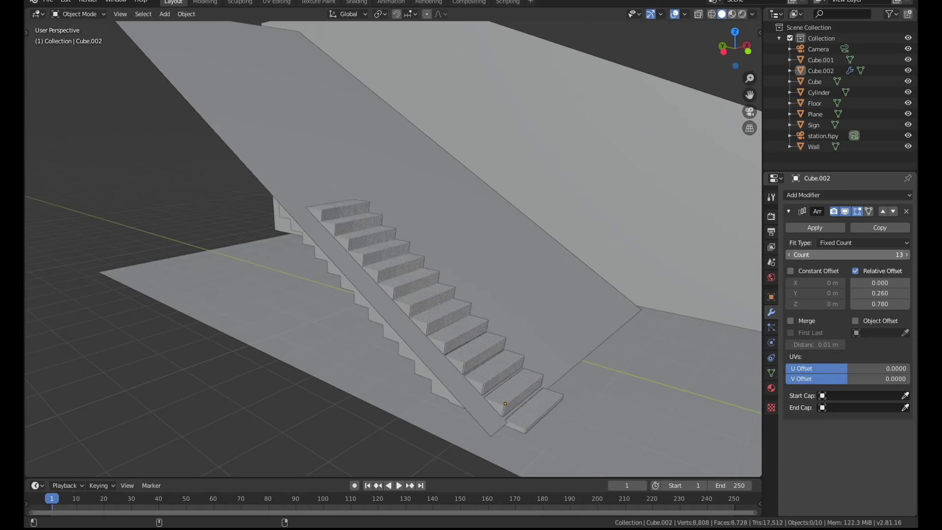
pyautogui.keyDown('ctrl'); pyautogui.scroll(1, 847, 255); pyautogui.keyUp('ctrl')
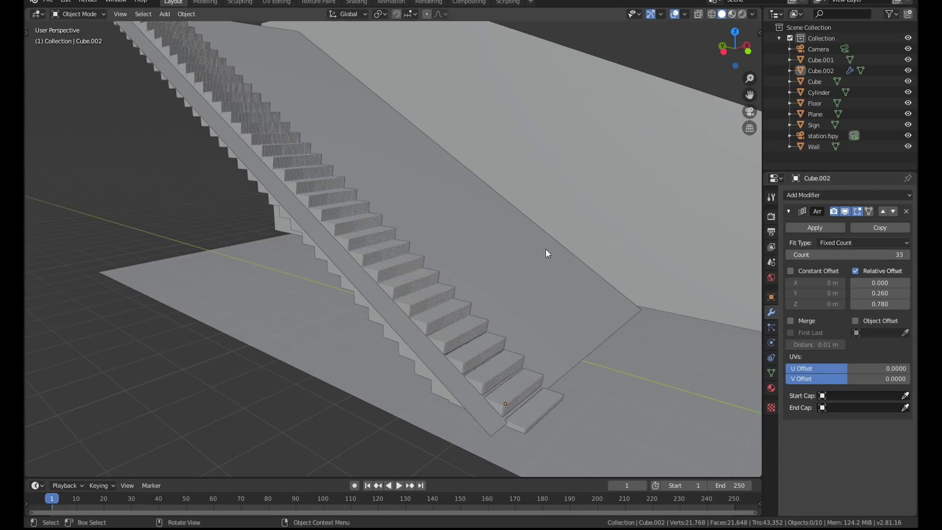
pyautogui.scroll(-5, 546, 249)
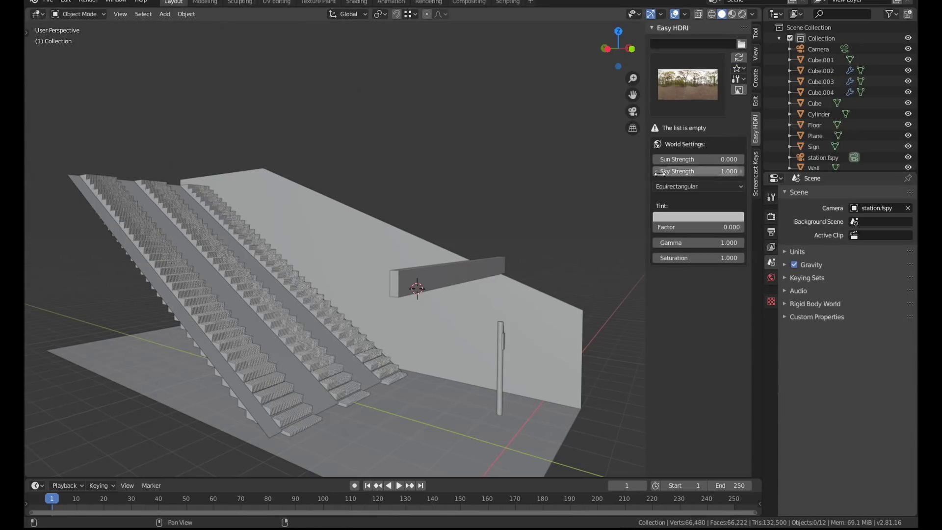
# Switch the render engine to Eevee with Bloom and Ambient Occlusion, previewing rendered view.
pyautogui.click(771, 217)
pyautogui.click(881, 194)
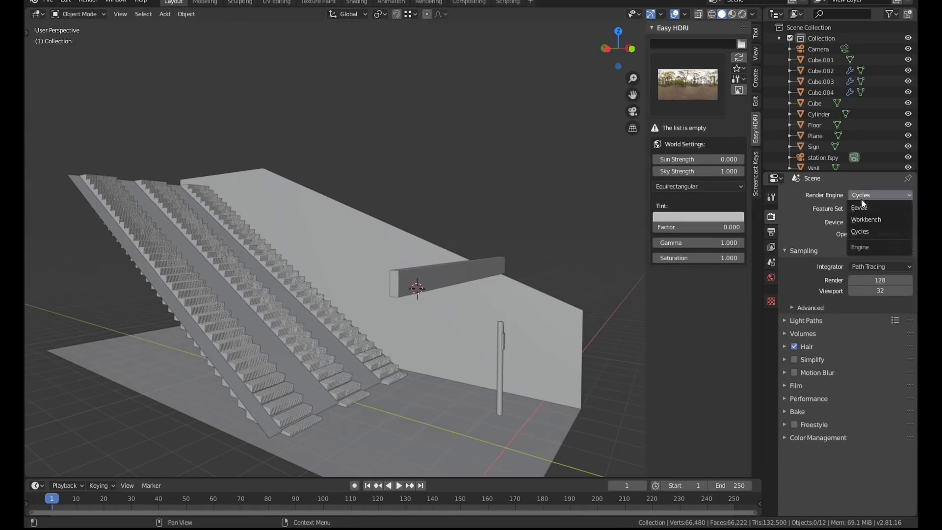
pyautogui.click(878, 211)
pyautogui.moveTo(794, 282); pyautogui.dragTo(794, 268)
pyautogui.press('z')
# Try several Easy HDRI maps and settle on dresden_station_night_1k.
pyautogui.click(599, 219)
pyautogui.click(700, 87)
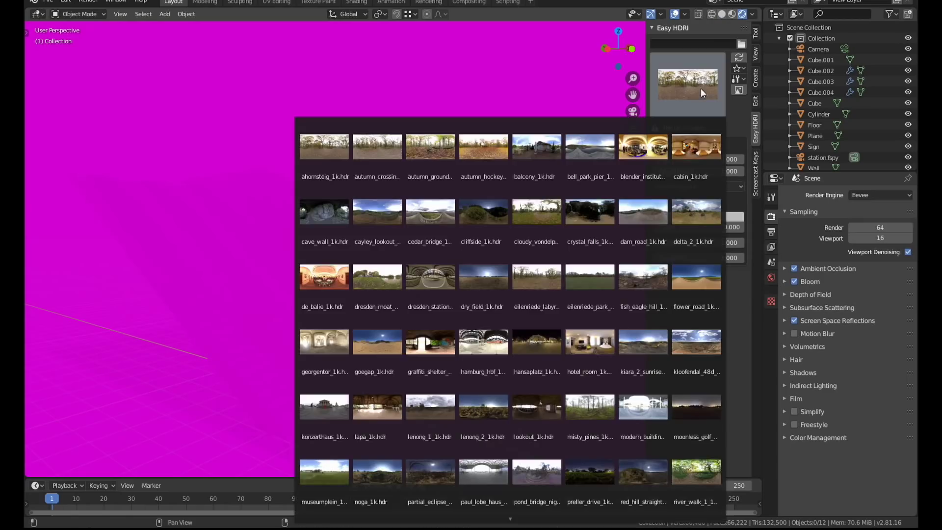
pyautogui.click(567, 282)
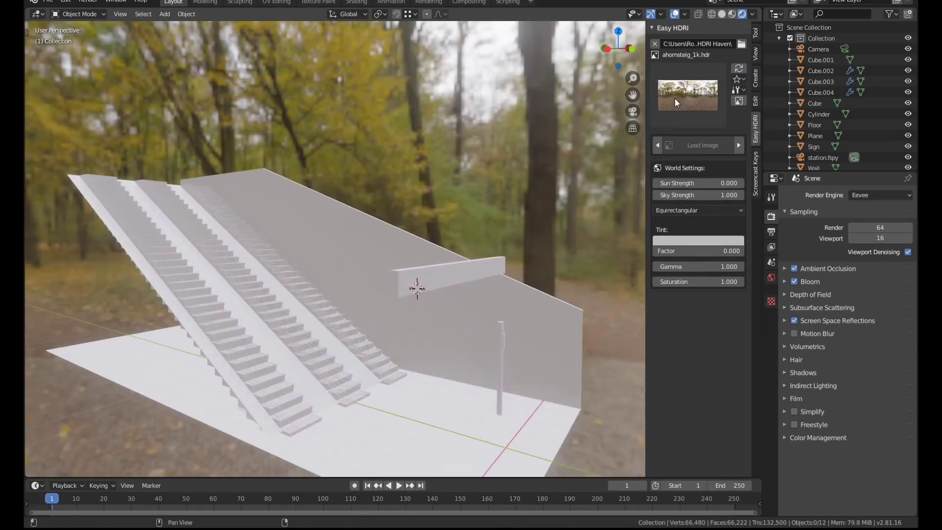
pyautogui.click(687, 86)
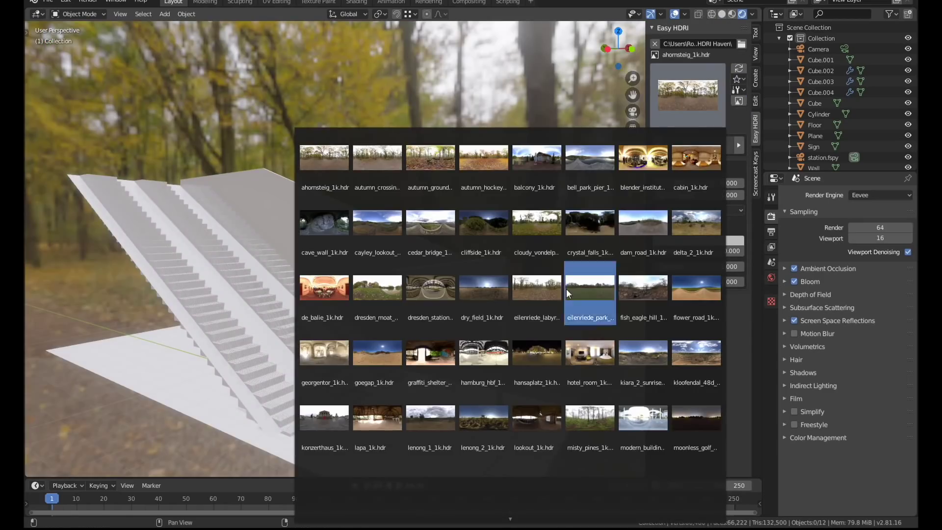
pyautogui.click(582, 284)
pyautogui.moveTo(583, 284); pyautogui.dragTo(519, 197, button='middle')
pyautogui.click(687, 94)
pyautogui.click(431, 228)
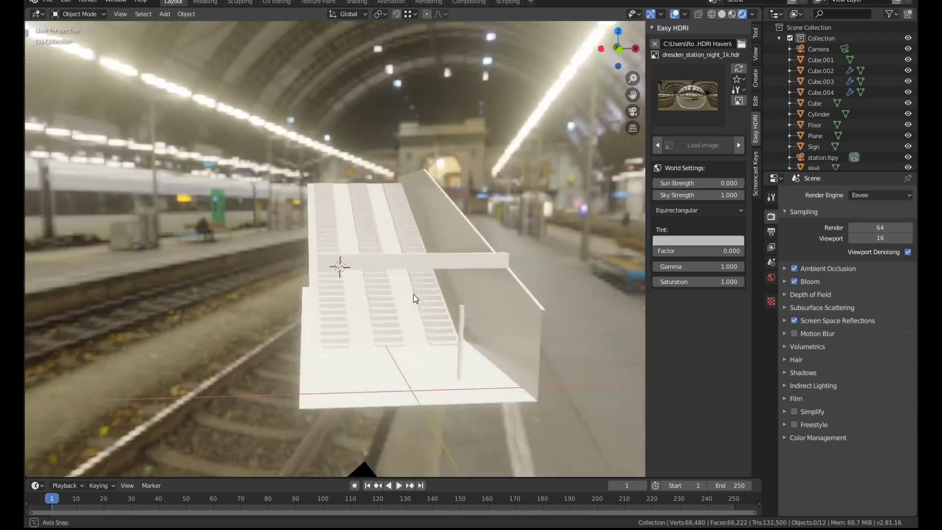
# Select the Wall and snap the 3D cursor to it.
pyautogui.scroll(3, 413, 293)
pyautogui.moveTo(413, 293); pyautogui.dragTo(435, 304, button='middle')
pyautogui.click(498, 298)
pyautogui.scroll(1, 497, 296)
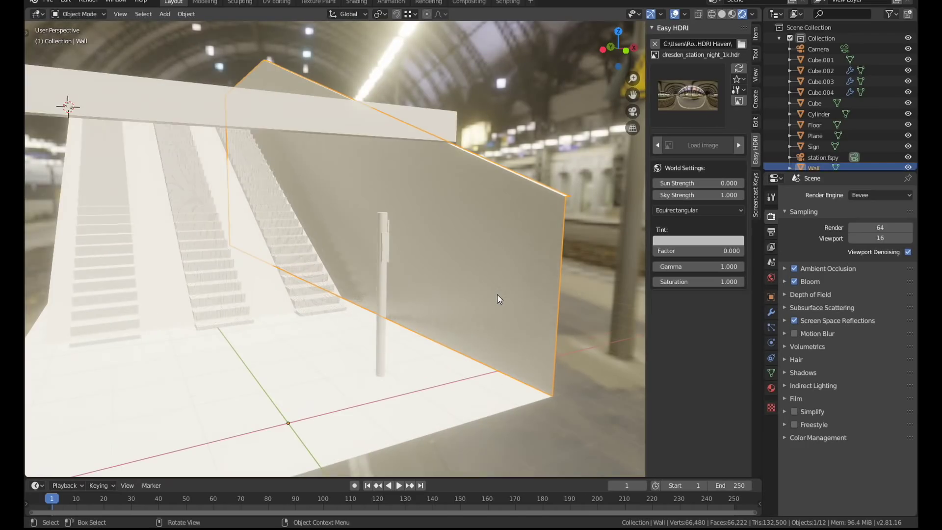
pyautogui.moveTo(496, 294); pyautogui.dragTo(479, 290, button='middle')
pyautogui.rightClick(479, 290)
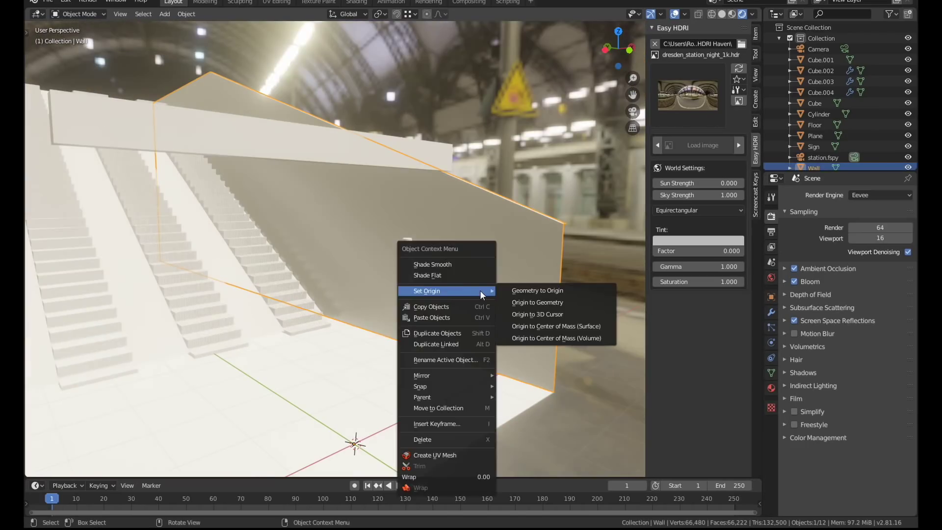
pyautogui.click(542, 333)
pyautogui.hotkey('shift', 'a')
# Add a plane at the wall and rotate it 90° about Y.
pyautogui.moveTo(467, 283)
pyautogui.click(510, 8)
pyautogui.write('r')
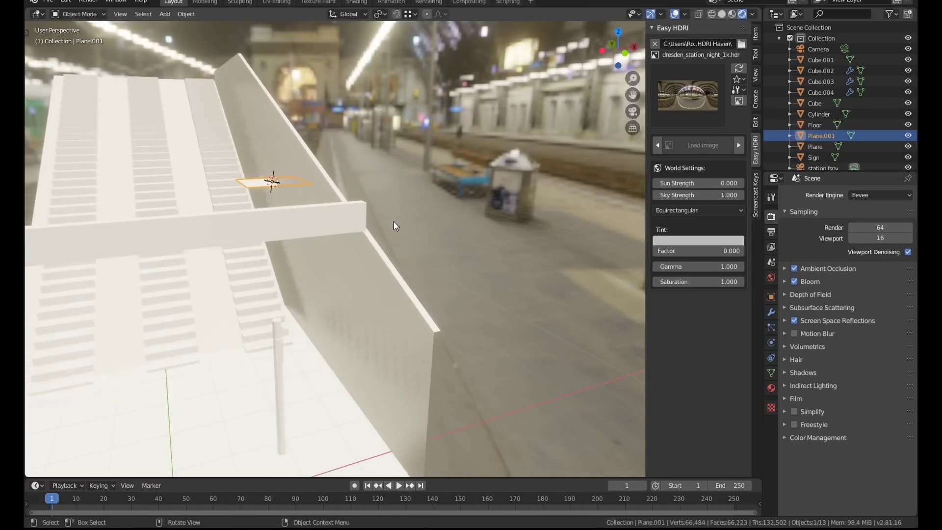
pyautogui.write('y90')
pyautogui.press('Return')
# Scale the plane to 0.333 and move it onto the wall, viewed through the camera in wireframe.
pyautogui.press('KP_0')
pyautogui.press('z')
pyautogui.click(440, 283)
pyautogui.write('s')
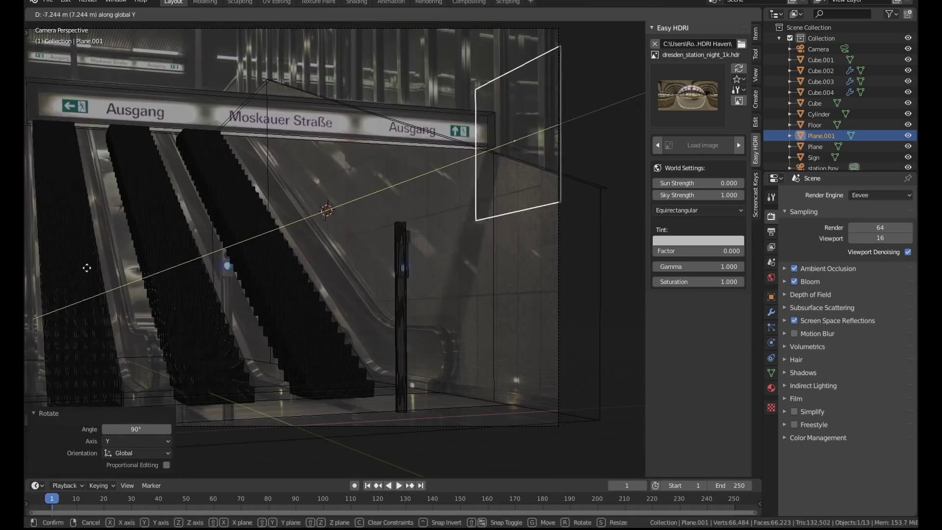
pyautogui.write('.333')
pyautogui.press('Return')
pyautogui.scroll(5, 344, 220)
pyautogui.press('g')
pyautogui.press('z')
pyautogui.press('y')
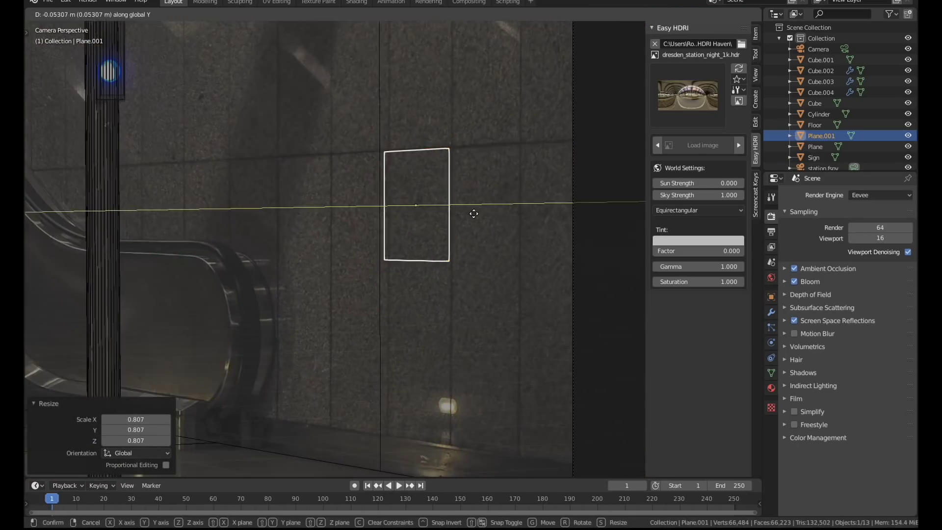
pyautogui.click(473, 212)
# In Edit Mode, extrude the plane's face and shift it slightly along X.
pyautogui.press('Tab')
pyautogui.scroll(3, 514, 213)
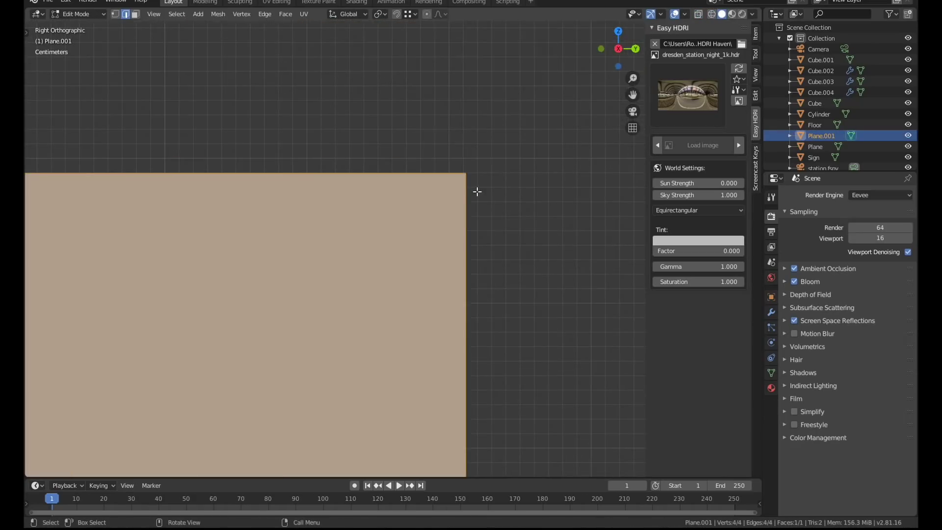
pyautogui.press('e')
pyautogui.press('s')
pyautogui.click(494, 190)
pyautogui.moveTo(494, 189); pyautogui.dragTo(557, 135, button='middle')
pyautogui.press('g')
pyautogui.press('x')
pyautogui.click(427, 240)
# Extrude another face, scale it to 0.990, and delete the extra face.
pyautogui.press('e')
pyautogui.click(507, 189)
pyautogui.press('s')
pyautogui.click(559, 143)
pyautogui.moveTo(507, 189); pyautogui.dragTo(487, 218, button='middle')
pyautogui.press('x')
pyautogui.click(388, 222)
# Return to Object Mode and isolate the plane in rendered shading.
pyautogui.press('Tab')
pyautogui.scroll(-3, 479, 218)
pyautogui.press('KP_Divide')
pyautogui.press('z')
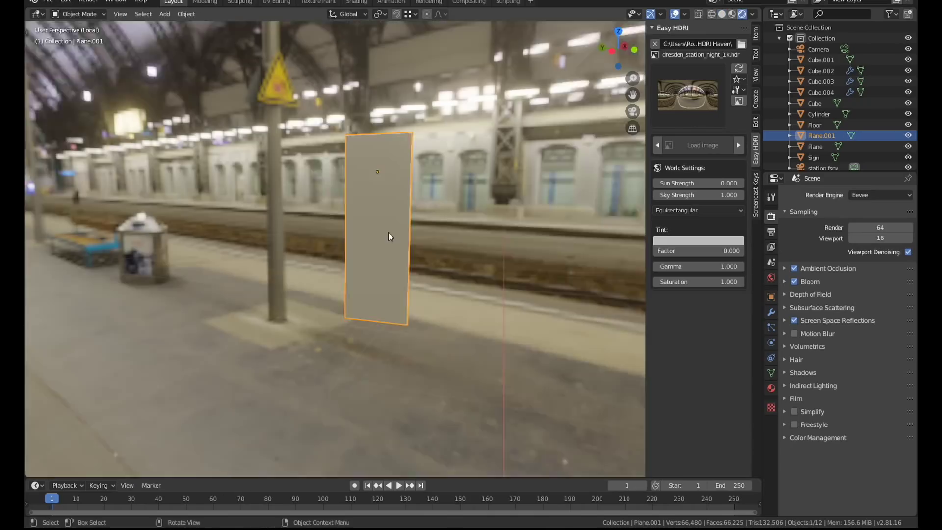
pyautogui.click(771, 312)
# Add an Array modifier to the tile, set marble scale 29.1, and apply all transforms.
pyautogui.click(847, 195)
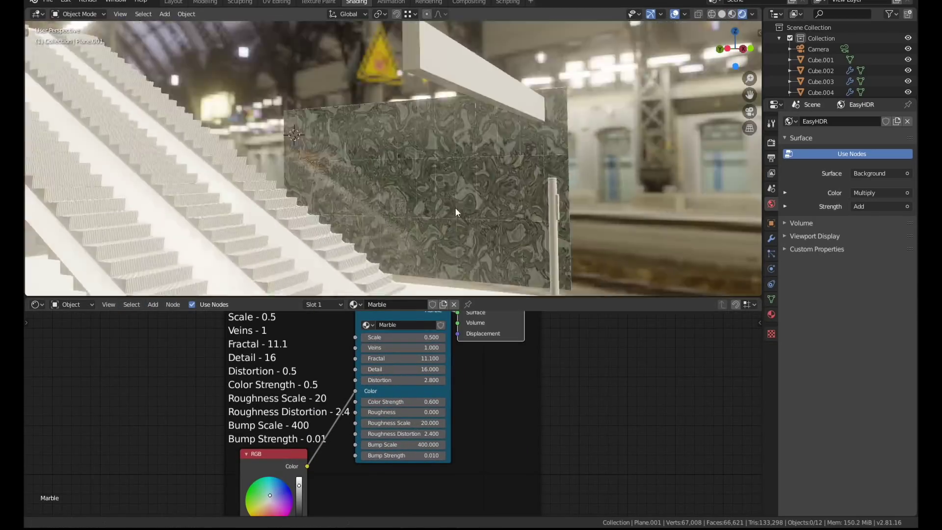
pyautogui.moveTo(393, 337); pyautogui.dragTo(432, 337)
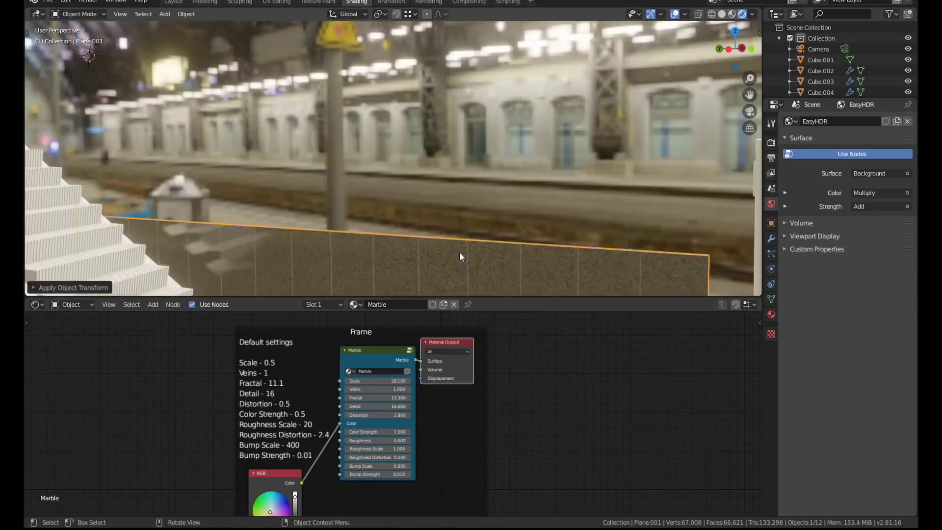
pyautogui.hotkey('ctrl', 'a')
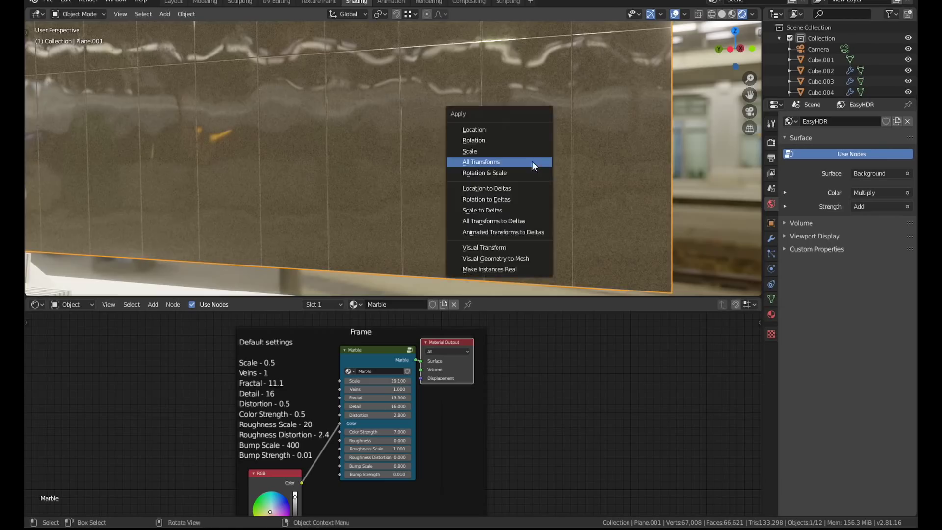
pyautogui.click(532, 161)
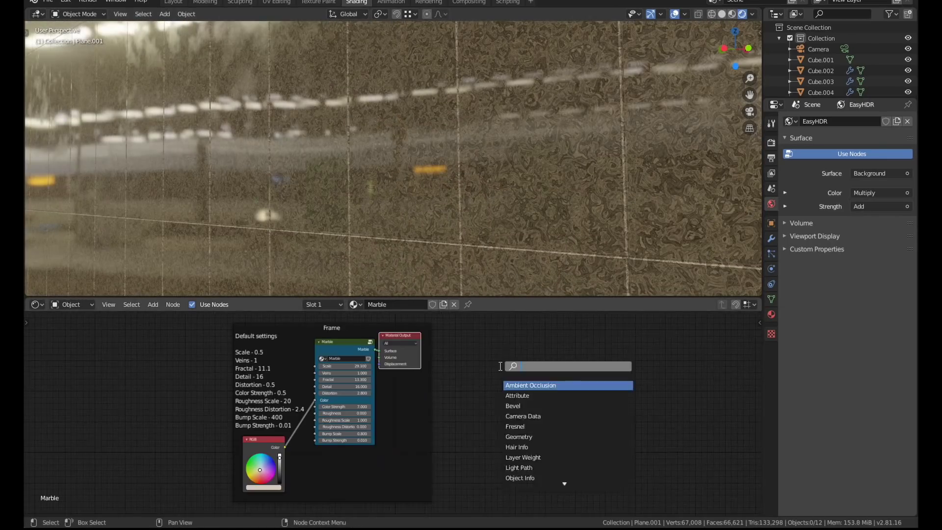
# Add Gradient Texture and Bump nodes to the Marble material.
pyautogui.click(540, 385)
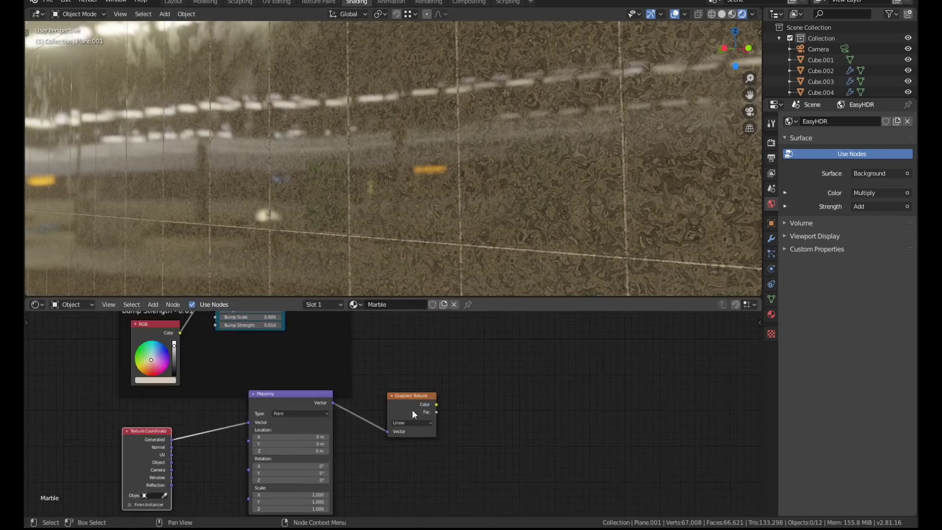
pyautogui.keyDown('ctrl'); pyautogui.keyDown('shift'); pyautogui.click(412, 414); pyautogui.keyUp('shift'); pyautogui.keyUp('ctrl')
pyautogui.scroll(2, 455, 393)
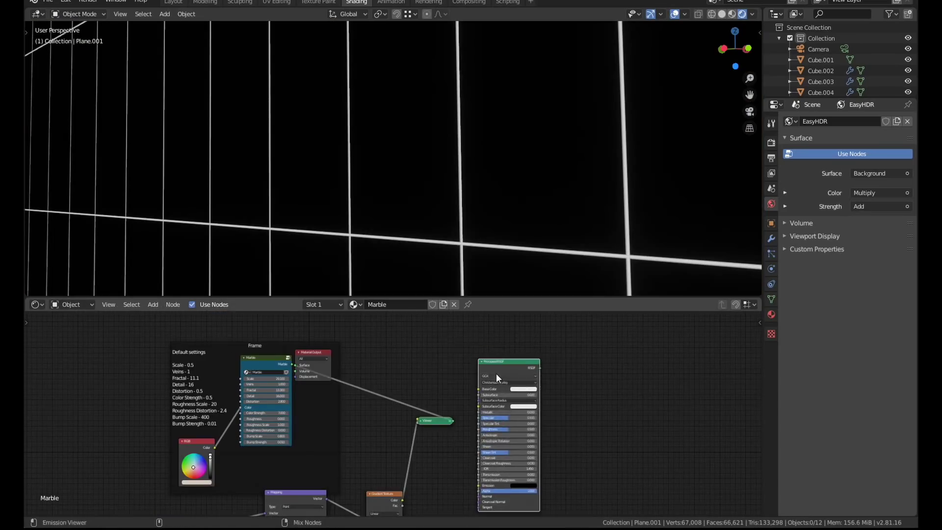
pyautogui.scroll(1, 496, 377)
pyautogui.hotkey('shift', 'a')
pyautogui.click(454, 400)
# Raise the noise scale for finer bumps and join the shaders through a Mix Shader.
pyautogui.scroll(1, 454, 400)
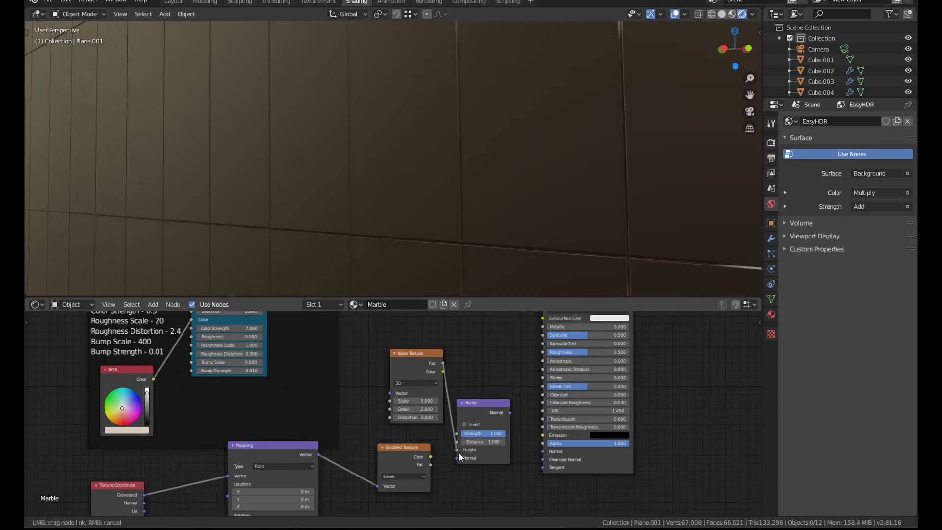
pyautogui.moveTo(415, 399); pyautogui.dragTo(441, 400)
pyautogui.keyDown('shift'); pyautogui.scroll(-2, 442, 399); pyautogui.keyUp('shift')
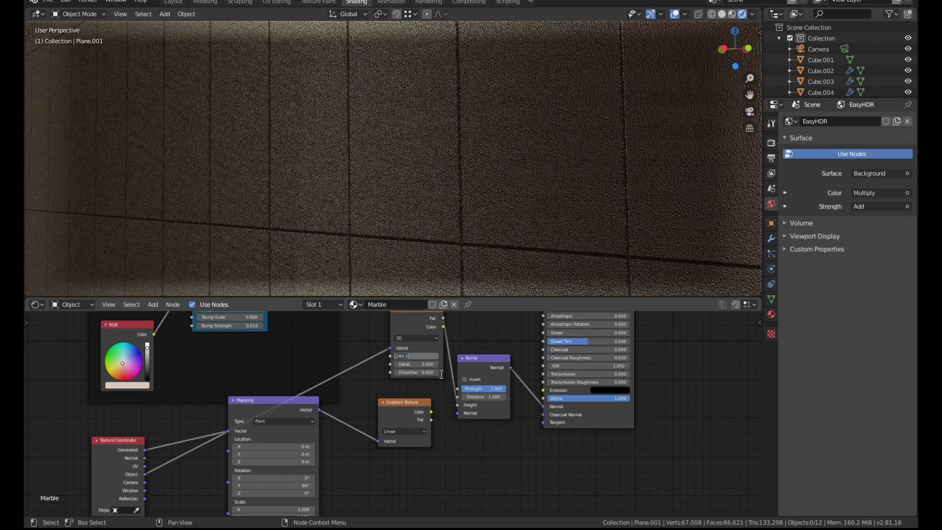
pyautogui.scroll(-3, 428, 465)
pyautogui.hotkey('shift', 'a')
pyautogui.press('Escape')
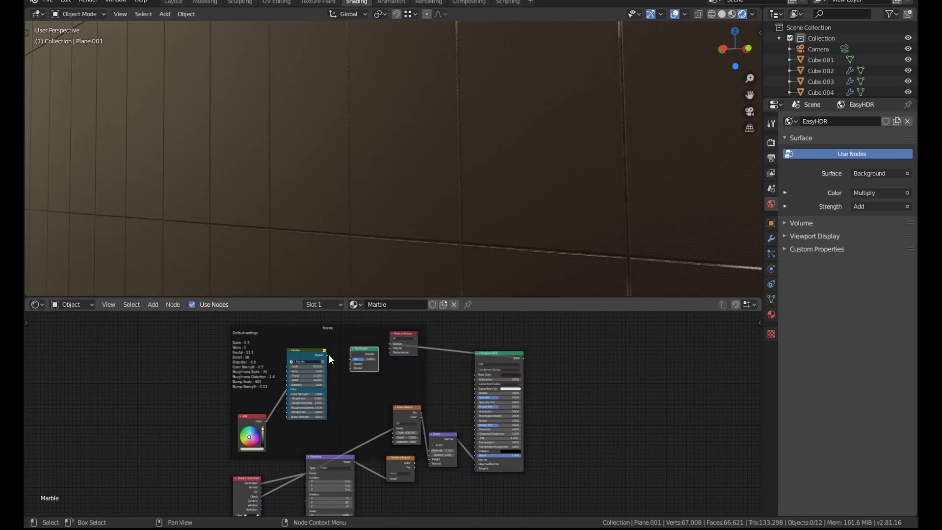
pyautogui.moveTo(379, 359); pyautogui.dragTo(373, 353)
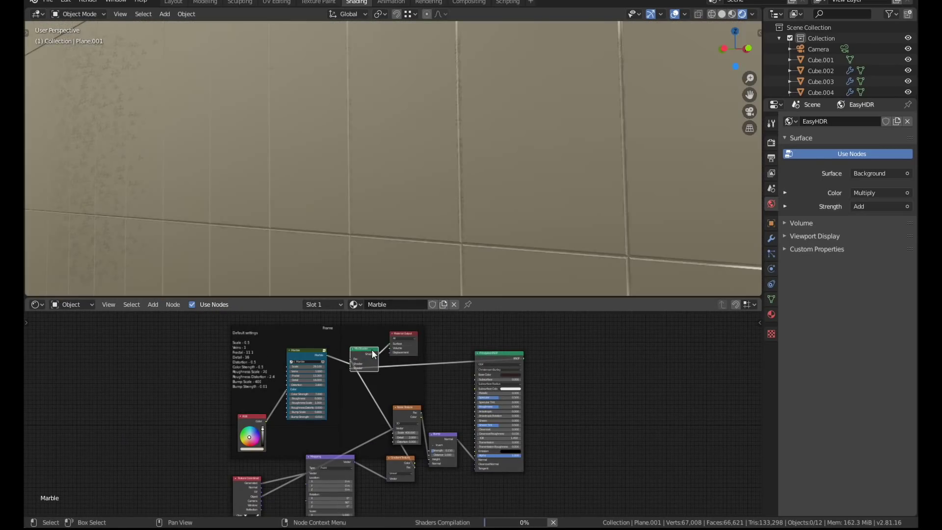
pyautogui.scroll(3, 491, 235)
pyautogui.scroll(2, 412, 263)
pyautogui.scroll(3, 381, 377)
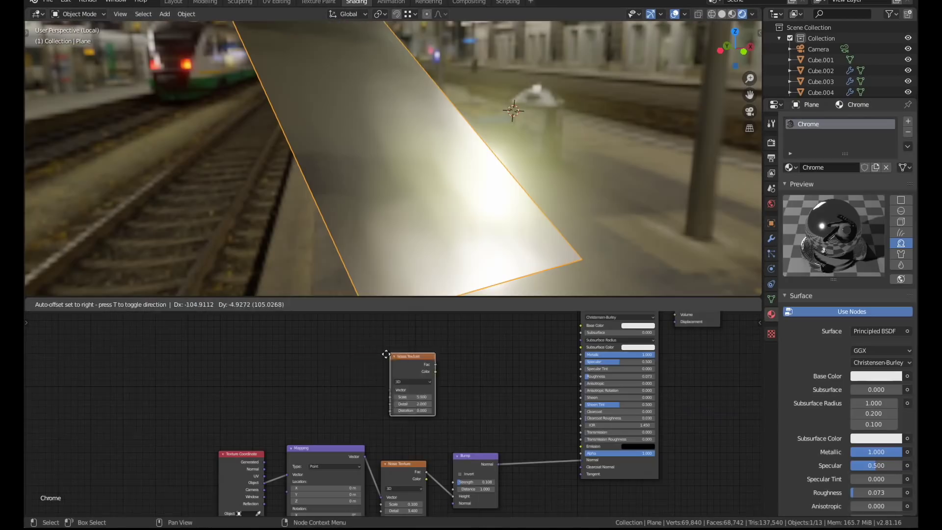
# Add a ColorRamp node and lighten its black stop to mid grey.
pyautogui.write('mp')
pyautogui.press('Return')
pyautogui.click(471, 356)
pyautogui.scroll(2, 471, 356)
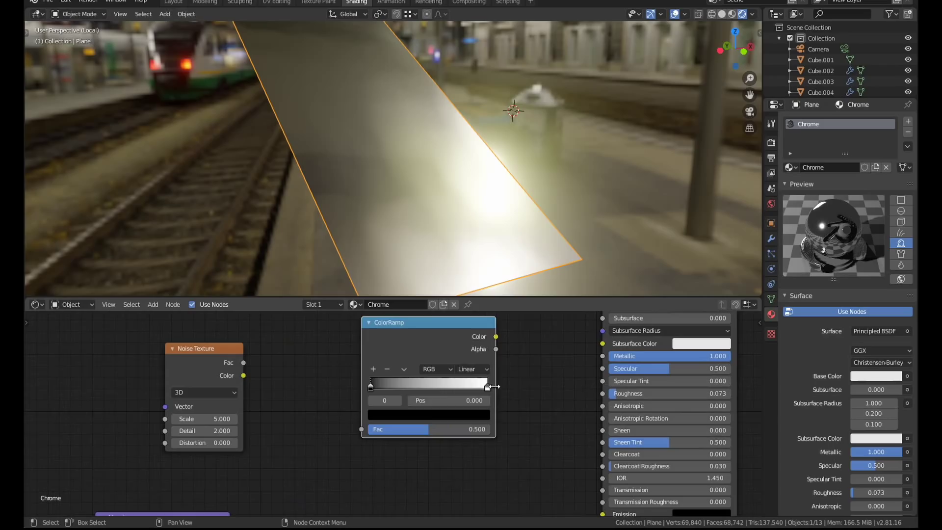
pyautogui.click(481, 383)
pyautogui.moveTo(432, 386); pyautogui.dragTo(471, 387)
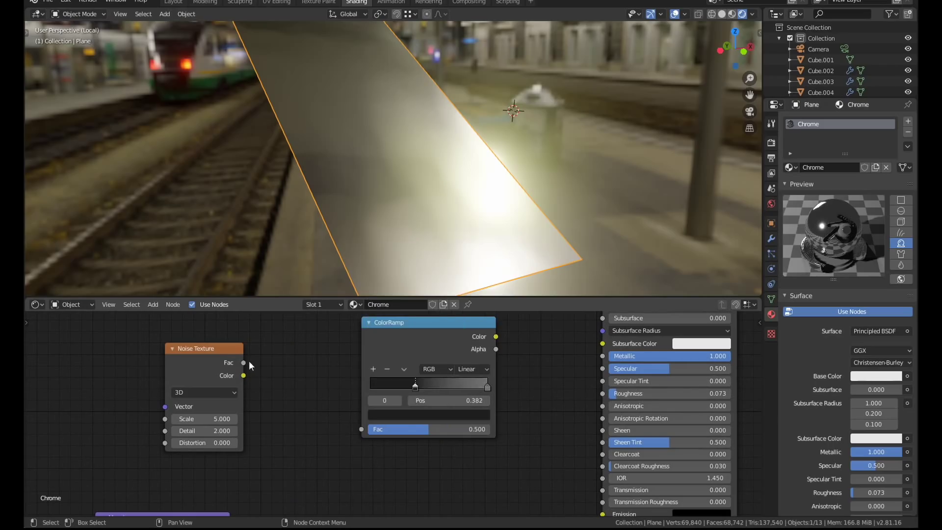
# Feed the noise Fac into the ColorRamp and its Color into Chrome's Roughness.
pyautogui.moveTo(244, 362); pyautogui.dragTo(362, 429)
pyautogui.scroll(-2, 372, 401)
pyautogui.moveTo(415, 346); pyautogui.dragTo(389, 382, button='middle')
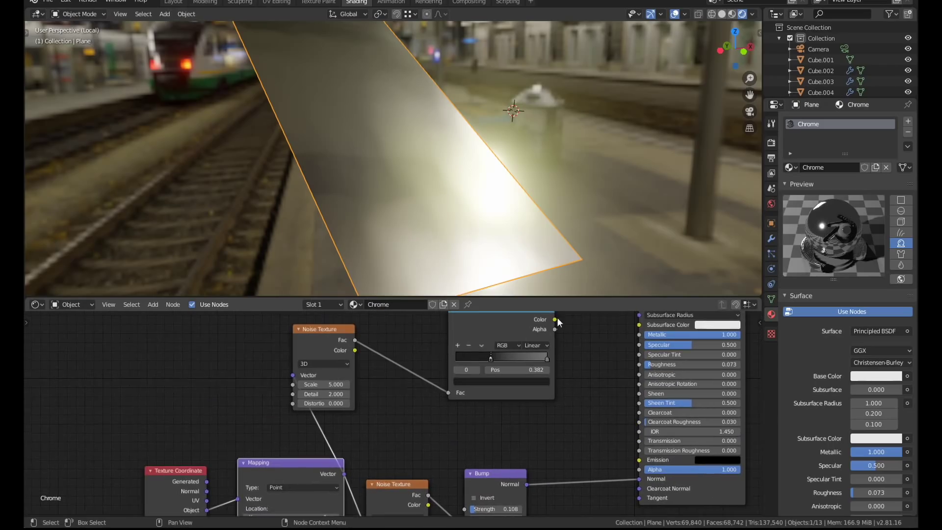
pyautogui.moveTo(555, 319); pyautogui.dragTo(639, 364)
pyautogui.scroll(2, 630, 372)
pyautogui.scroll(5, 451, 201)
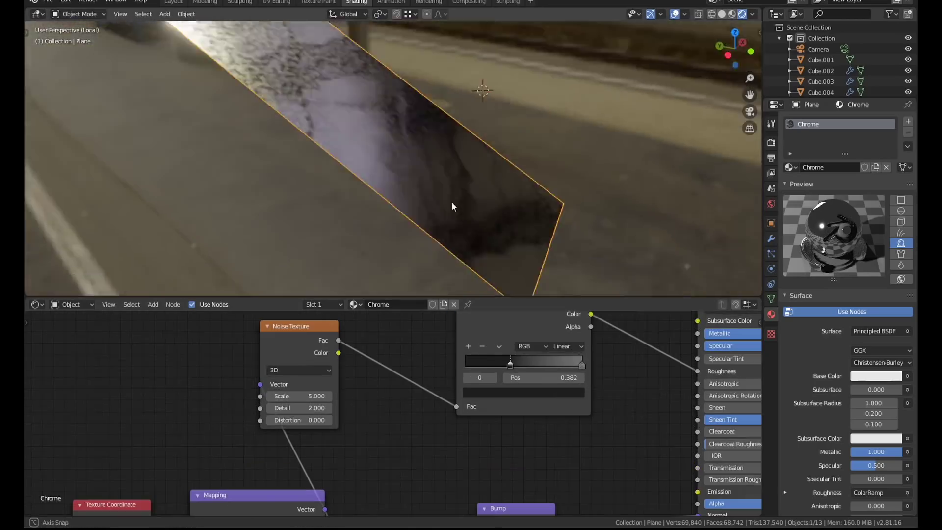
# Set noise scale to 1.6, tighten the ramp stops, darken one, and return to camera view.
pyautogui.scroll(2, 304, 403)
pyautogui.moveTo(294, 411); pyautogui.dragTo(265, 412)
pyautogui.scroll(2, 580, 424)
pyautogui.moveTo(475, 372); pyautogui.dragTo(512, 372)
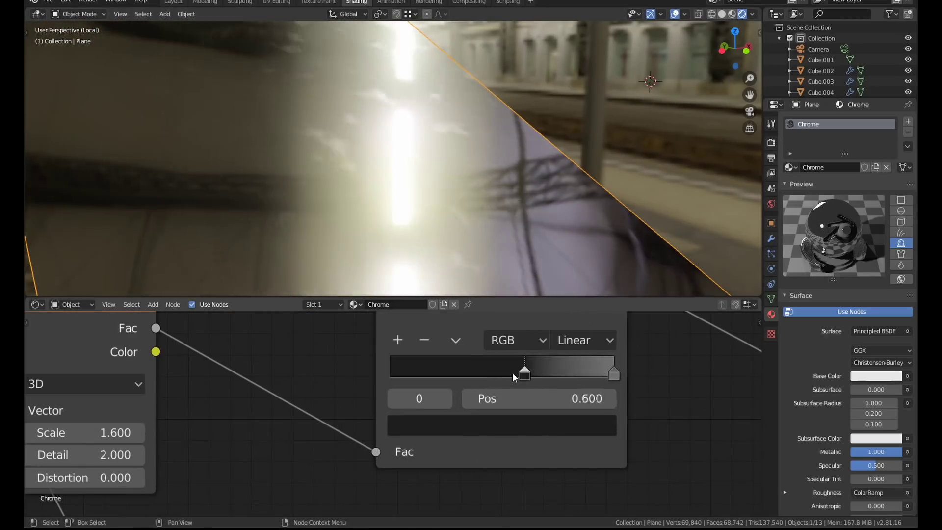
pyautogui.moveTo(613, 372); pyautogui.dragTo(513, 374)
pyautogui.click(586, 421)
pyautogui.click(572, 236)
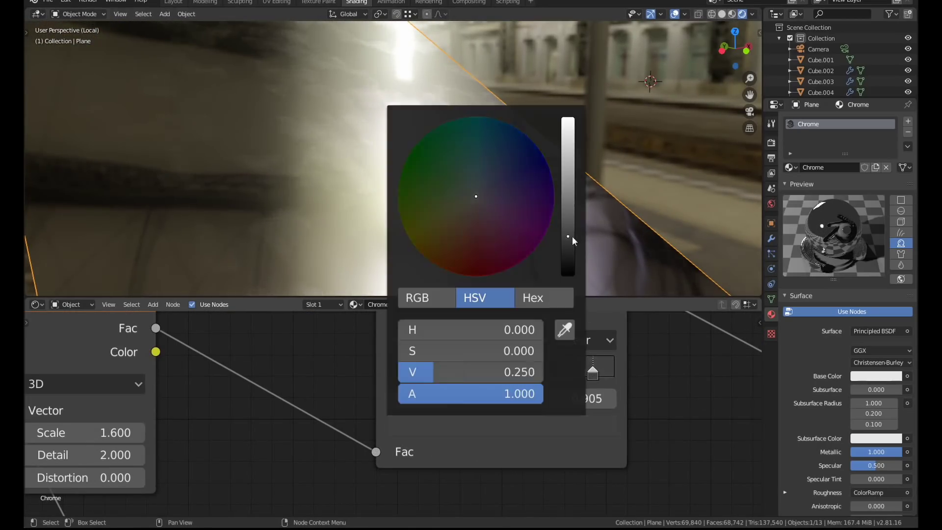
pyautogui.press('KP_Divide')
pyautogui.press('KP_0')
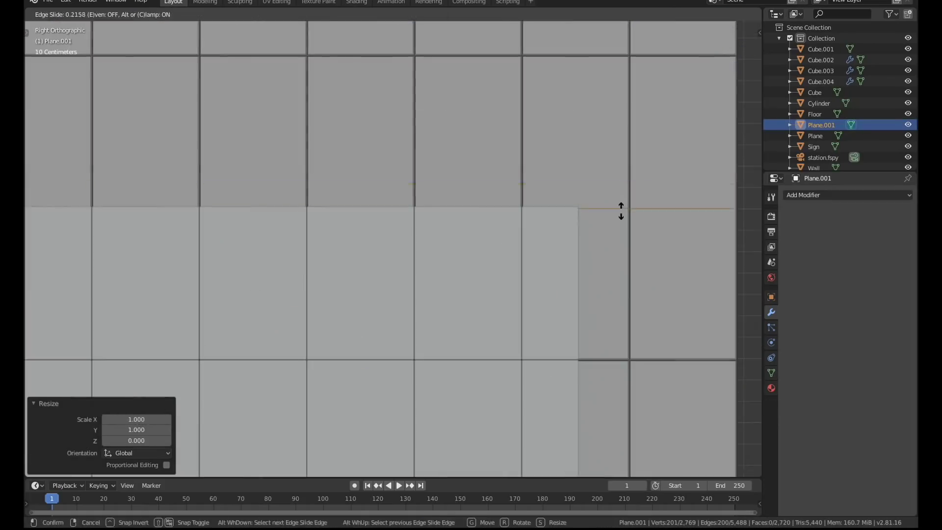
# Cut a new edge loop into the Plane.001 wall mesh.
pyautogui.hotkey('ctrl', 'r')
pyautogui.click(428, 232)
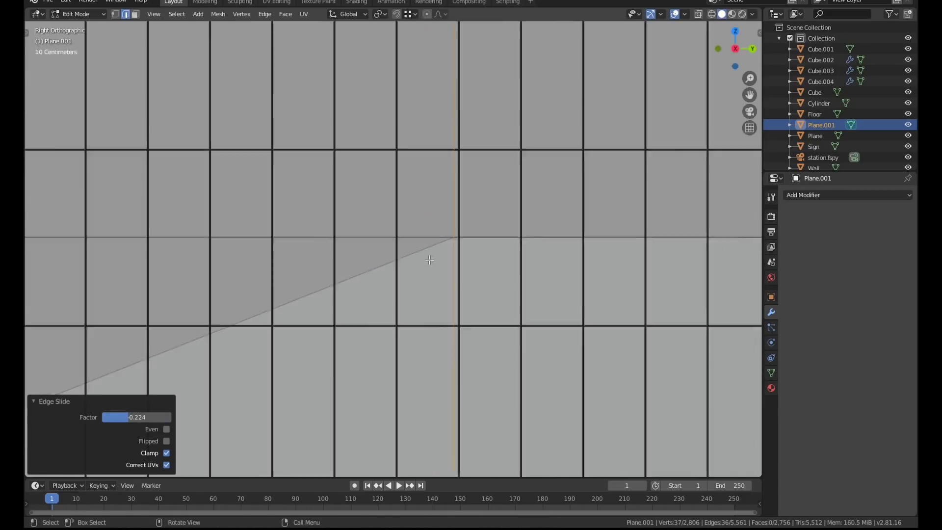
pyautogui.scroll(-5, 465, 269)
pyautogui.scroll(1, 572, 261)
pyautogui.scroll(8, 300, 253)
# Add another loop cut, select the diagonal edge's top vertex, and switch to solid shading.
pyautogui.hotkey('ctrl', 'r')
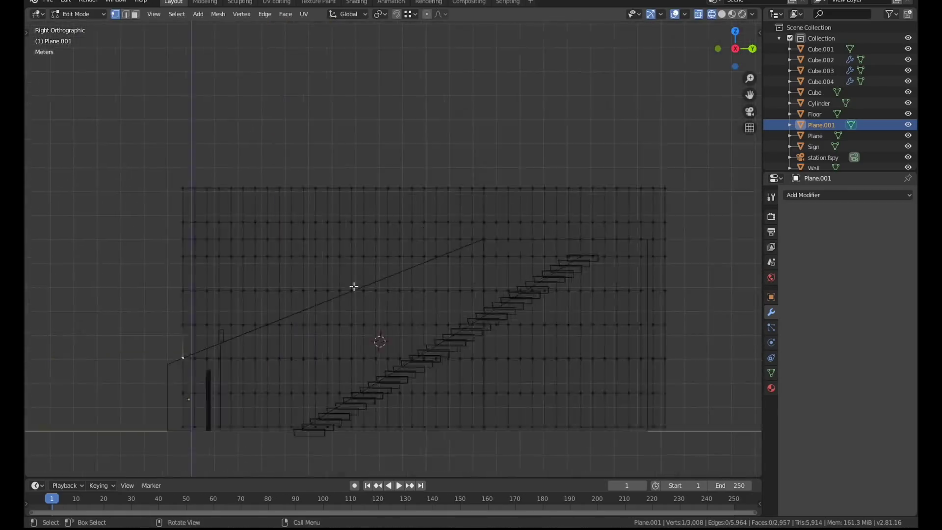
pyautogui.keyDown('shift'); pyautogui.click(483, 239); pyautogui.keyUp('shift')
pyautogui.scroll(1, 542, 275)
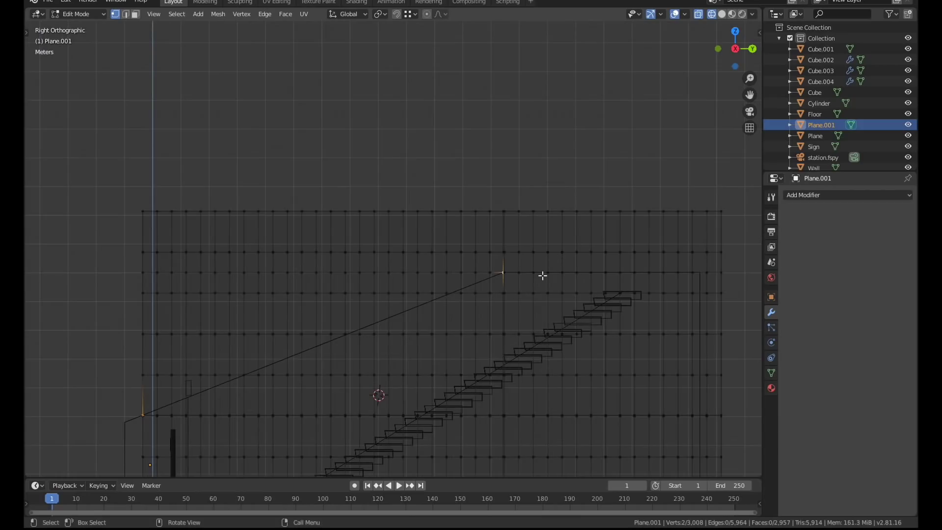
pyautogui.press('6')
pyautogui.click(430, 238)
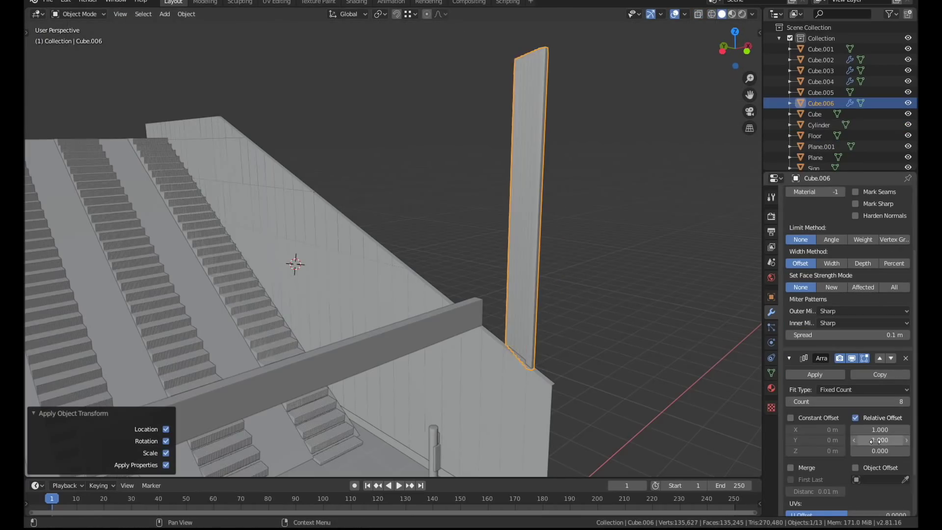
# Set the post Array to Relative Offset Y 8.15, Z 0.03 and Count 16, viewed through the camera.
pyautogui.press('KP_0')
pyautogui.moveTo(873, 440); pyautogui.dragTo(888, 439)
pyautogui.scroll(-3, 432, 292)
pyautogui.click(905, 401)
pyautogui.click(905, 401)
pyautogui.click(905, 401)
pyautogui.click(905, 401)
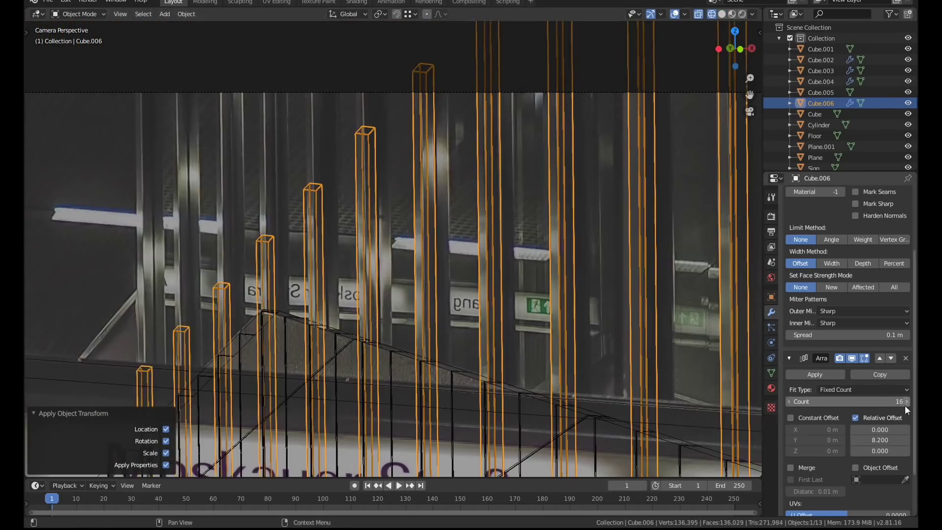
pyautogui.scroll(-2, 432, 292)
pyautogui.moveTo(878, 450); pyautogui.dragTo(888, 450)
pyautogui.scroll(5, 366, 226)
pyautogui.scroll(-2, 588, 352)
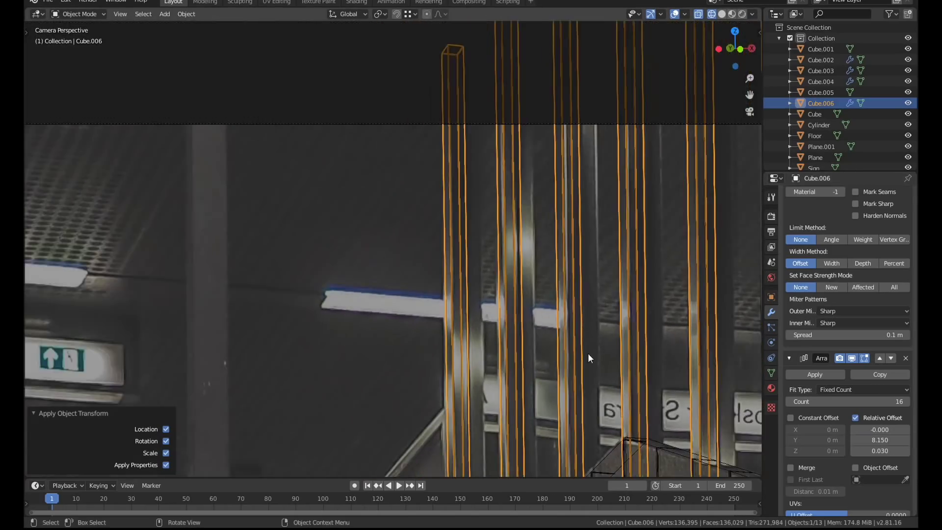
# Deselect the post array and switch the viewport to rendered shading.
pyautogui.hotkey('alt', 'a')
pyautogui.scroll(-5, 404, 257)
pyautogui.hotkey('shift', 'z')
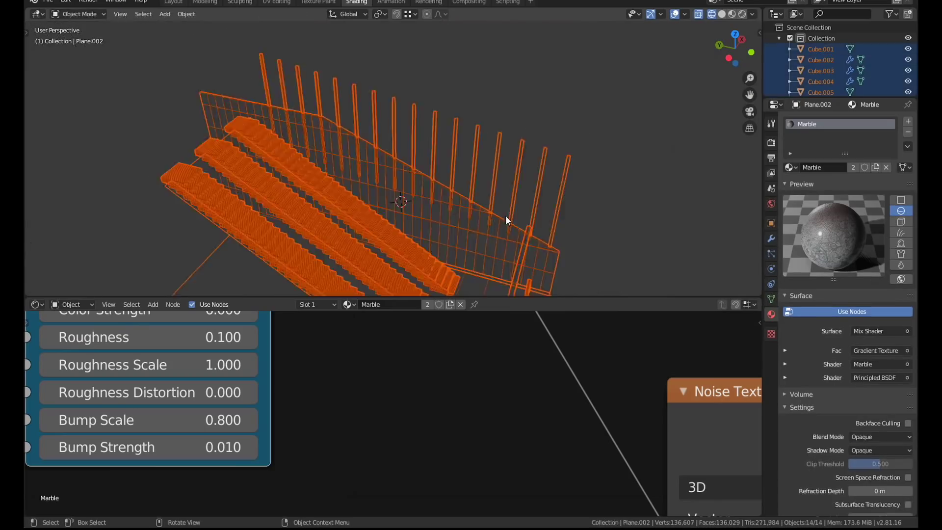
# Select the top rail's edge loop.
pyautogui.keyDown('alt'); pyautogui.click(499, 216); pyautogui.keyUp('alt')
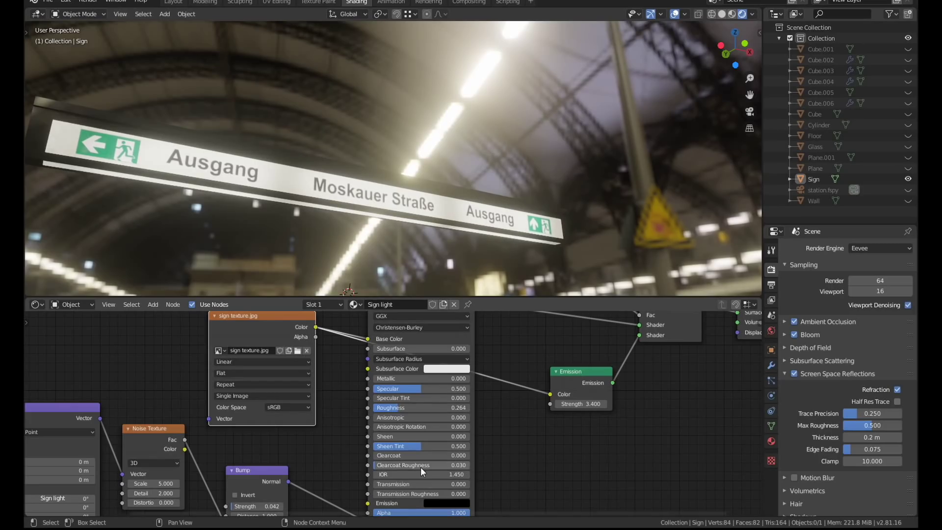
# Raise the sign material's clearcoat to full, then unhide all objects and clear the selection.
pyautogui.moveTo(407, 456); pyautogui.dragTo(470, 455)
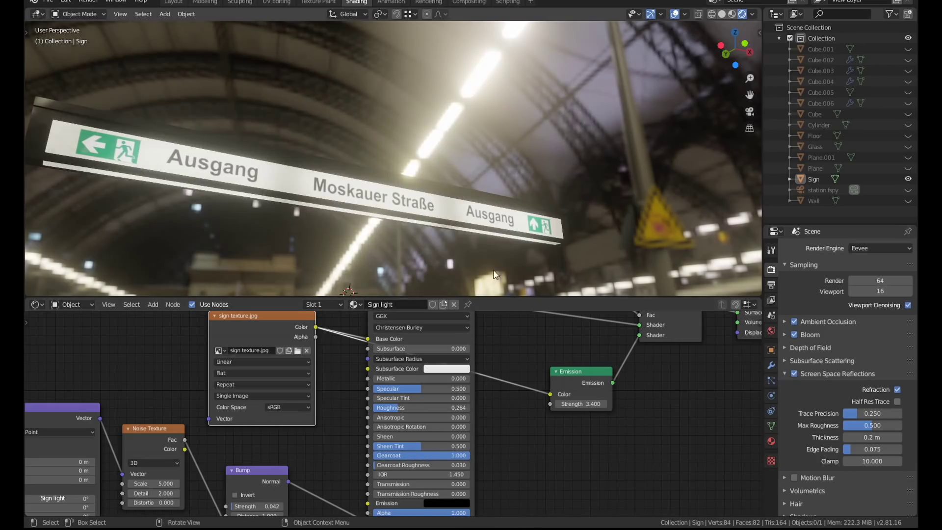
pyautogui.moveTo(461, 245); pyautogui.dragTo(500, 260, button='middle')
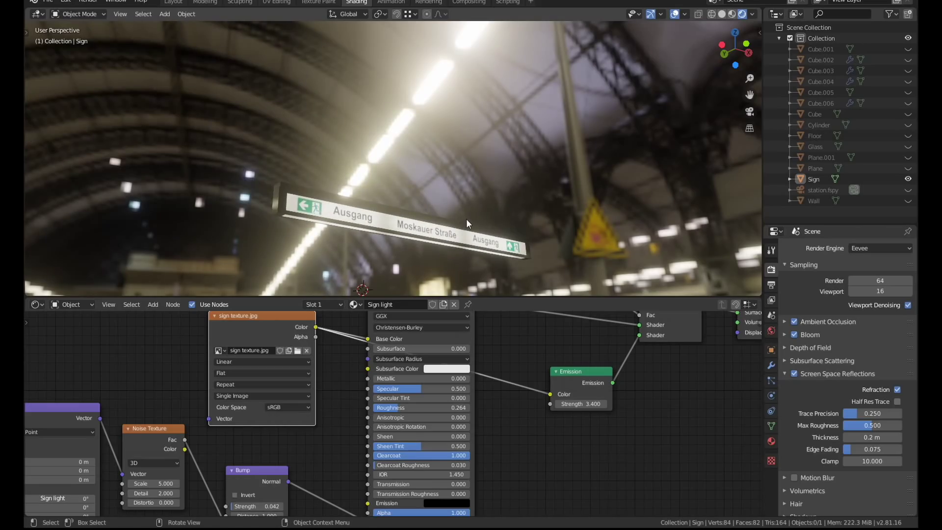
pyautogui.hotkey('alt', 'h')
pyautogui.hotkey('alt', 'a')
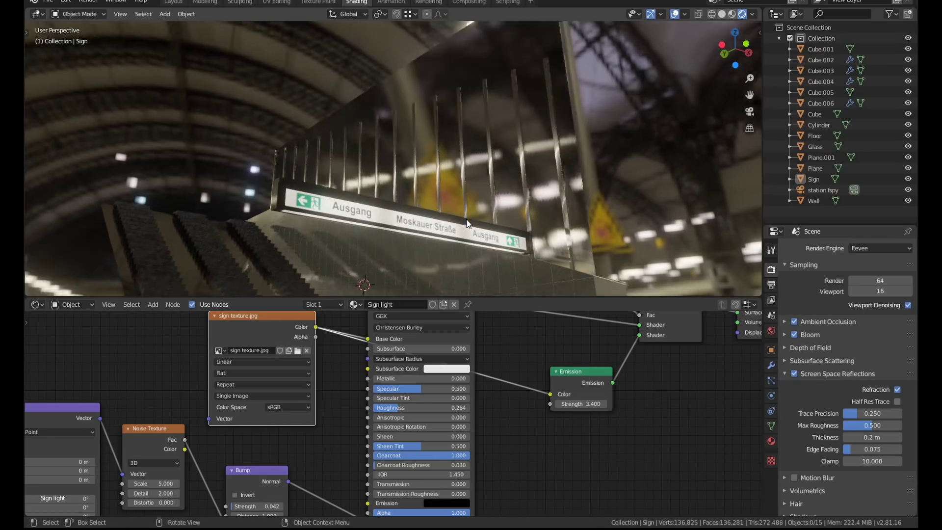
# View the sign through the scene camera in the Layout workspace, panning across the frame.
pyautogui.press('KP_0')
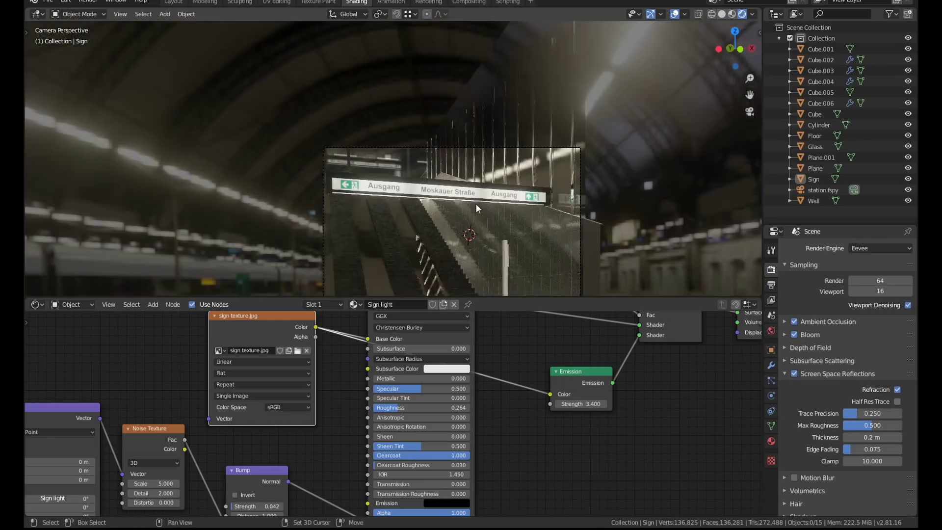
pyautogui.scroll(3, 476, 204)
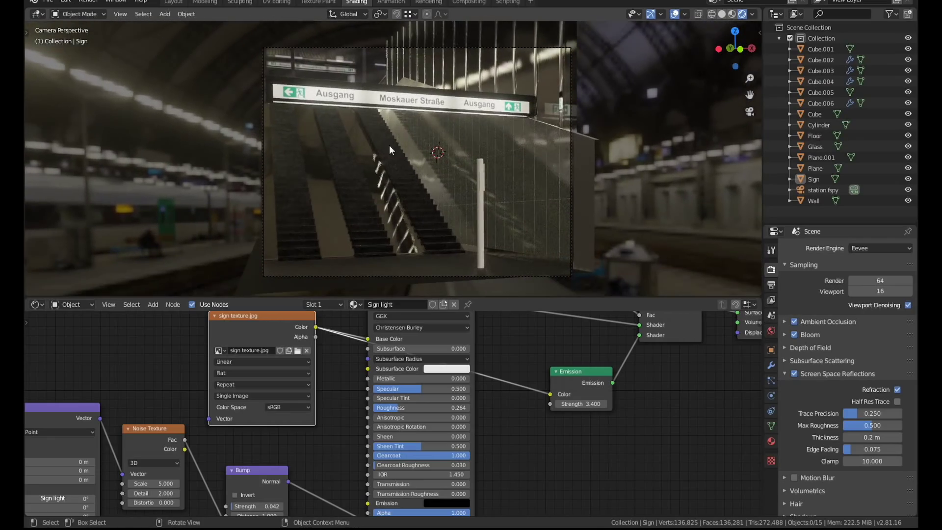
pyautogui.click(174, 2)
pyautogui.scroll(-5, 419, 122)
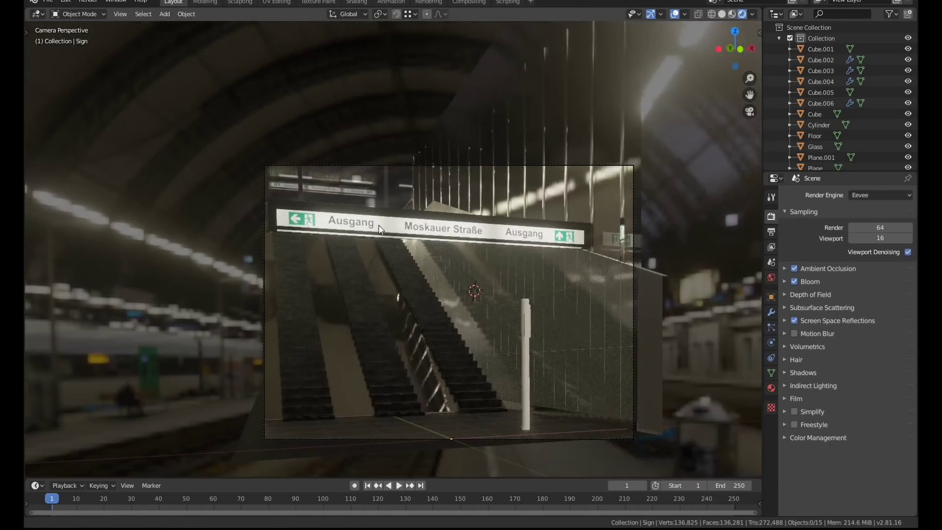
pyautogui.scroll(2, 379, 229)
pyautogui.keyDown('shift'); pyautogui.moveTo(416, 265); pyautogui.dragTo(342, 193, button='middle'); pyautogui.keyUp('shift')
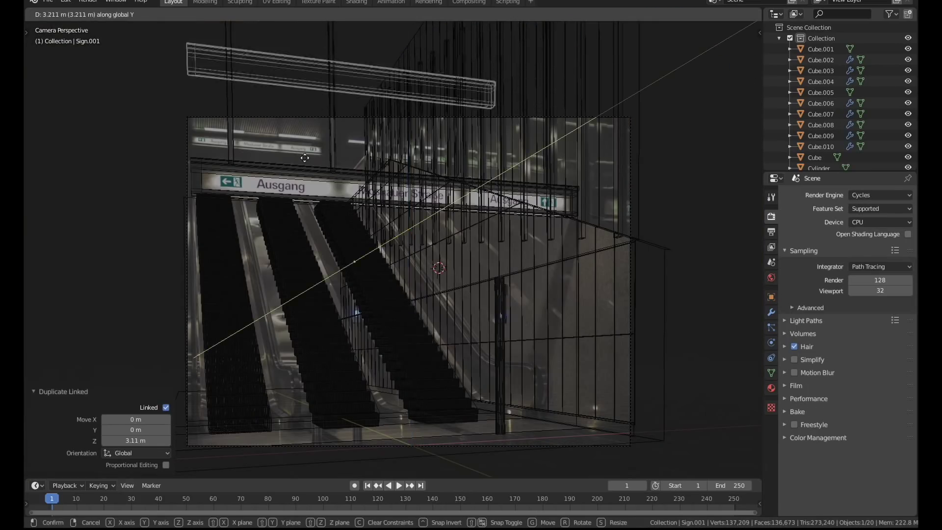
# Fix the copied sign's depth along Y and raise it vertically.
pyautogui.click(253, 122)
pyautogui.scroll(6, 253, 122)
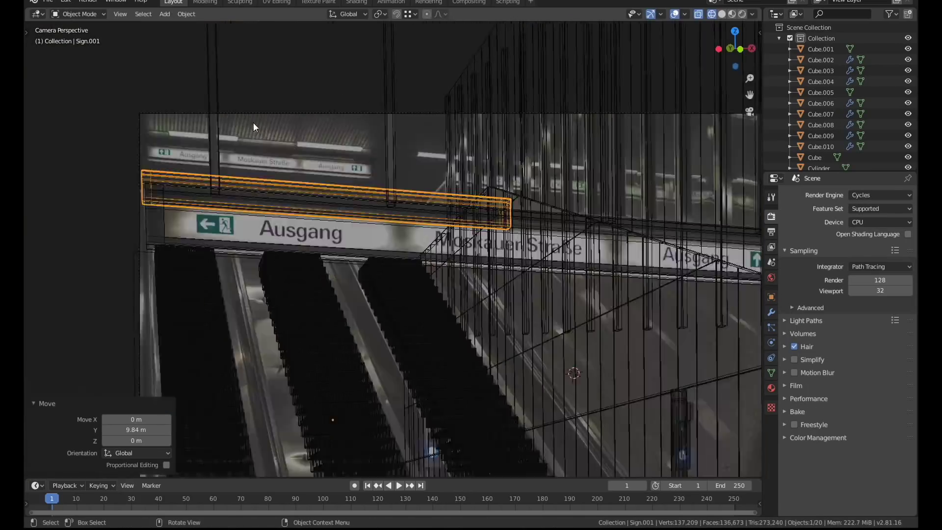
pyautogui.press('g')
pyautogui.press('z')
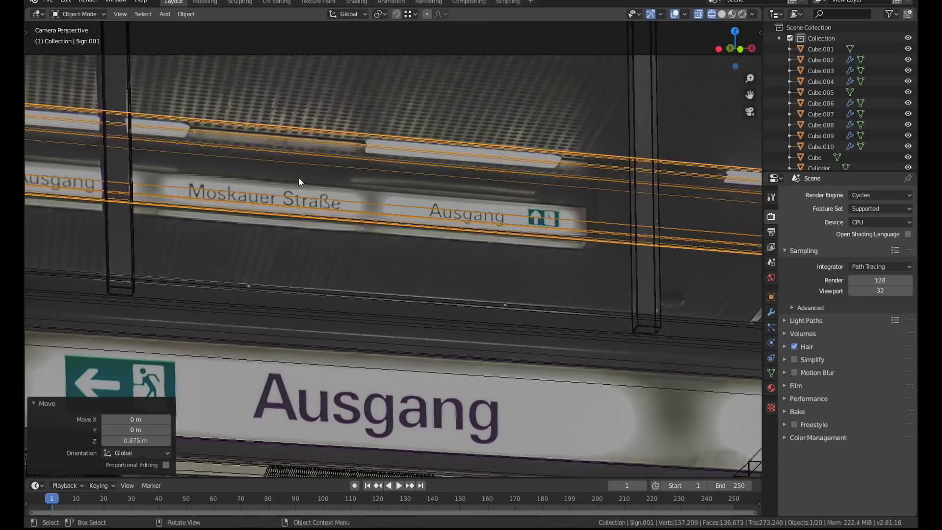
pyautogui.click(267, 288)
# Check the copy from the top view, then push it further back along Y in camera view.
pyautogui.moveTo(267, 289); pyautogui.dragTo(349, 165, button='middle')
pyautogui.press('KP_7')
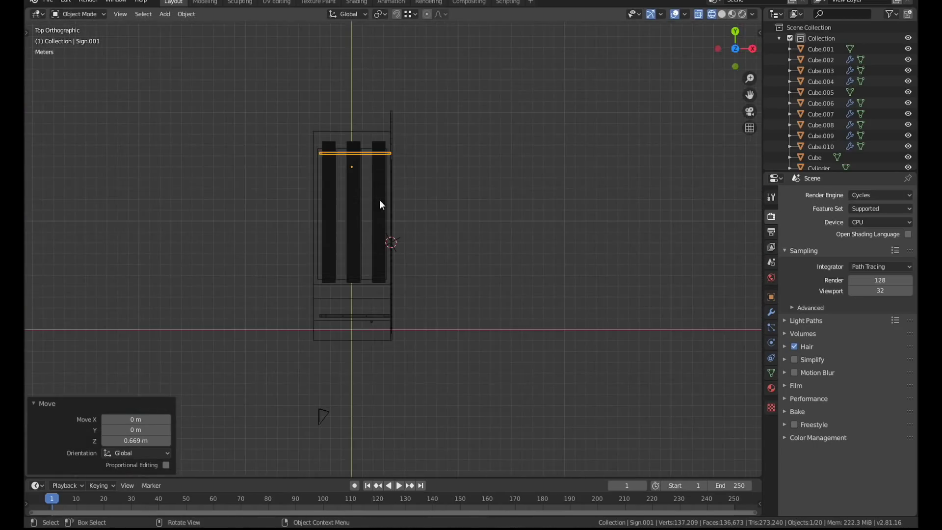
pyautogui.press('g')
pyautogui.press('KP_0')
pyautogui.press('g')
pyautogui.press('y')
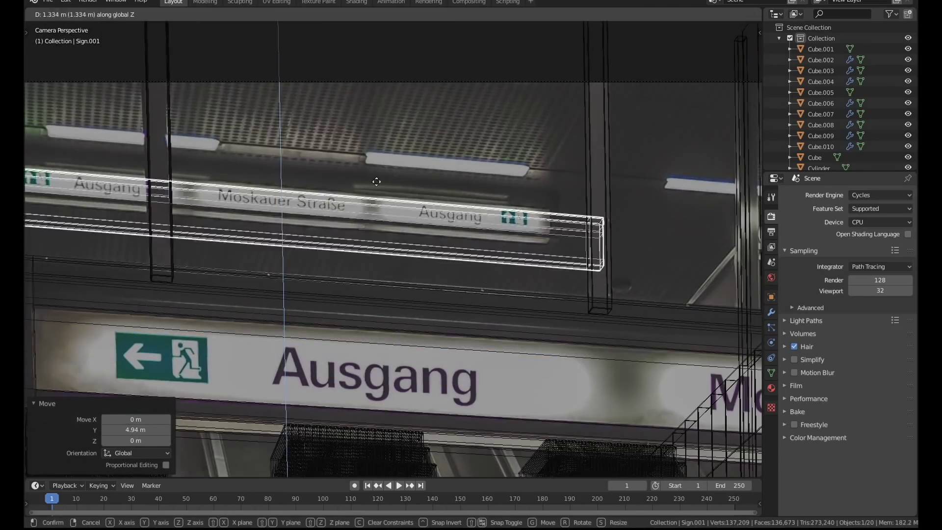
pyautogui.click(357, 185)
# Fine-tune the copy's height and Y depth so it hangs behind the front Ausgang sign.
pyautogui.press('g')
pyautogui.press('z')
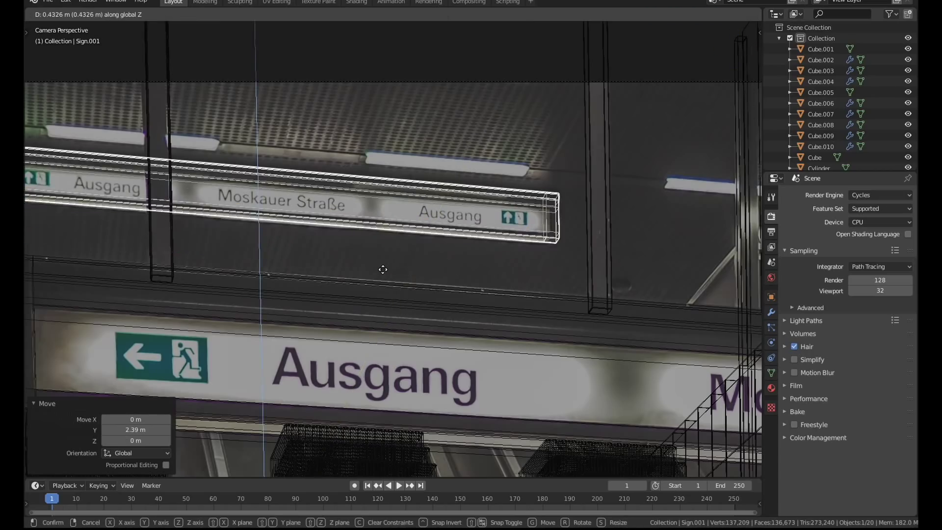
pyautogui.click(524, 231)
pyautogui.scroll(4, 524, 231)
pyautogui.press('g')
pyautogui.press('y')
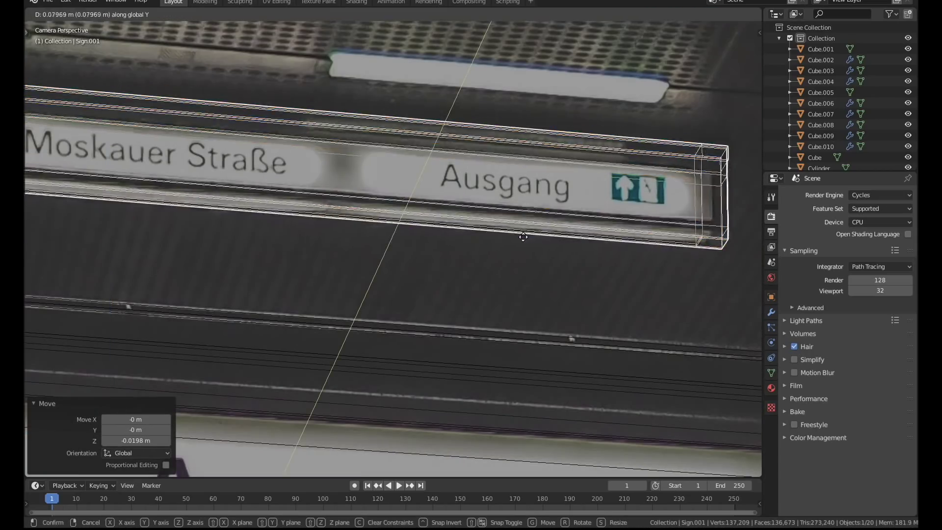
pyautogui.click(529, 240)
pyautogui.scroll(-5, 534, 241)
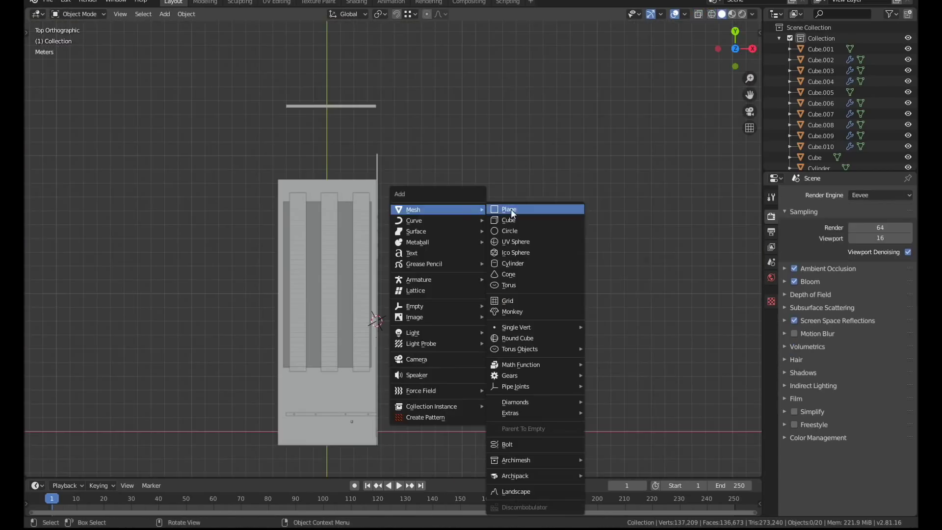
# Add a plane, scale it up and apply all its transforms.
pyautogui.click(511, 209)
pyautogui.click(321, 192)
pyautogui.press('s')
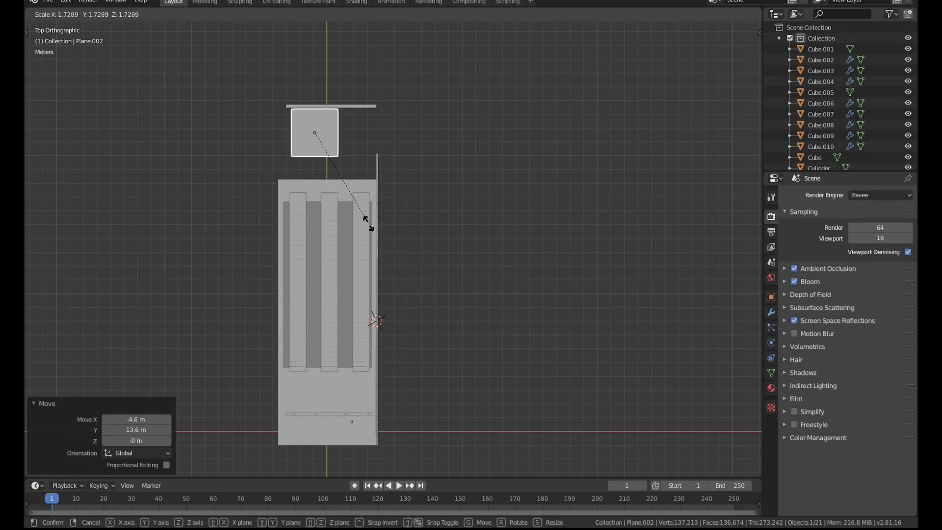
pyautogui.click(369, 224)
pyautogui.hotkey('ctrl', 'a')
pyautogui.click(365, 178)
# Subdivide the plane with two evenly spaced 50-cut loop cuts in both directions.
pyautogui.press('Tab')
pyautogui.press('KP_Decimal')
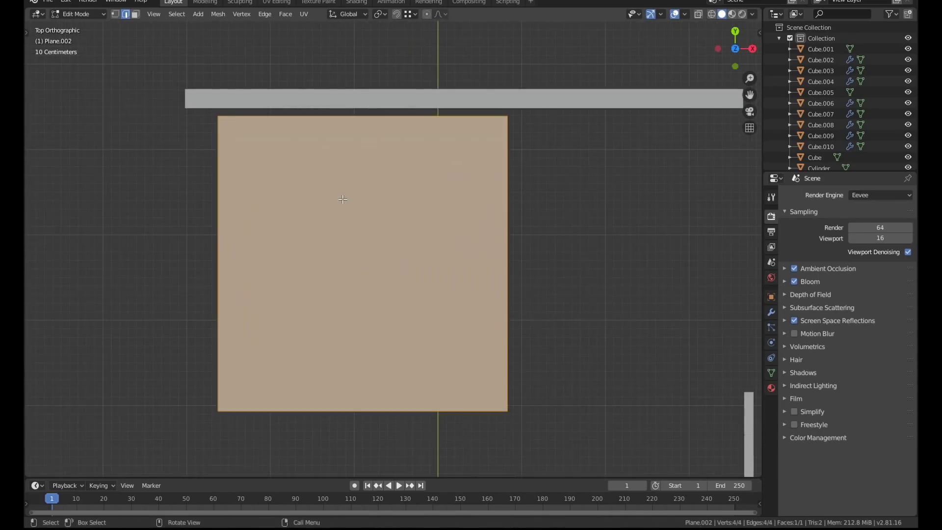
pyautogui.write('50')
pyautogui.press('Return')
pyautogui.rightClick(374, 107)
pyautogui.hotkey('ctrl', 'r')
pyautogui.write('50')
pyautogui.press('Return')
pyautogui.rightClick(474, 234)
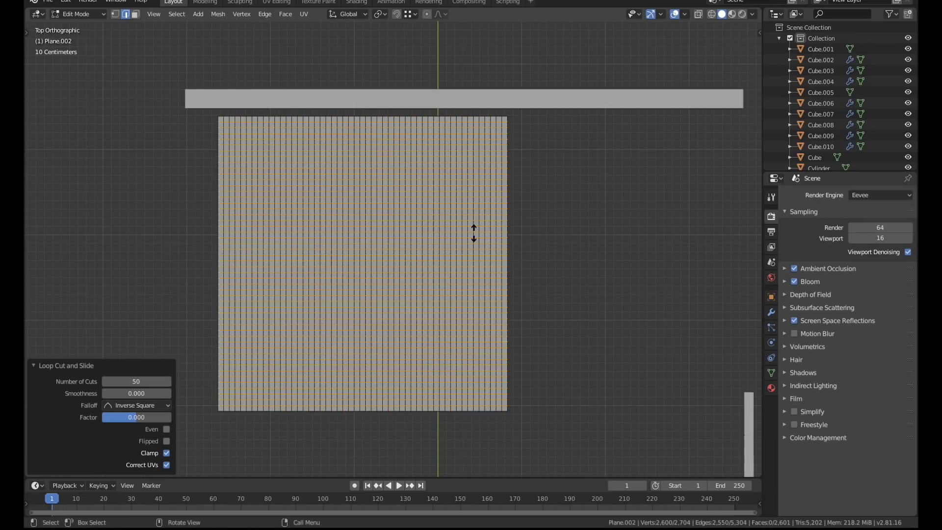
# Convert all the grid faces to a wireframe and return to object mode with the plane selected.
pyautogui.press('a')
pyautogui.click(285, 14)
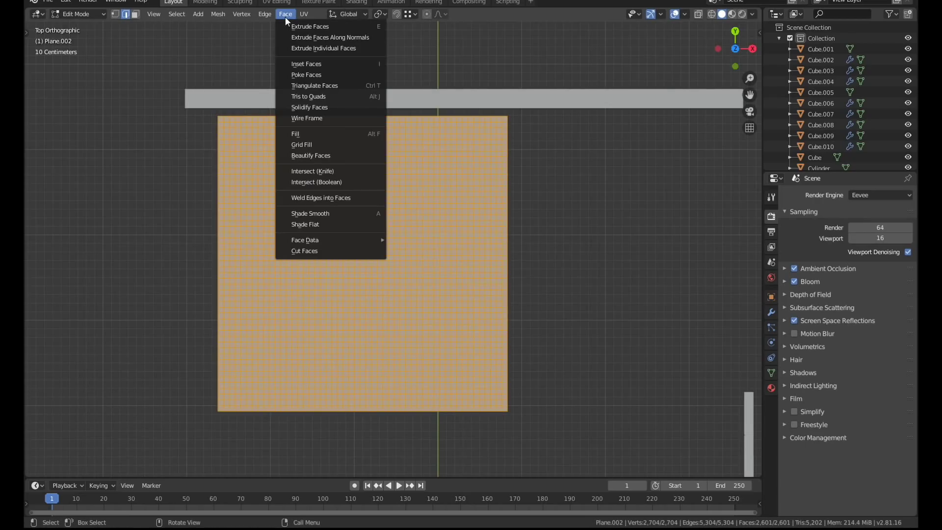
pyautogui.click(327, 117)
pyautogui.scroll(4, 350, 247)
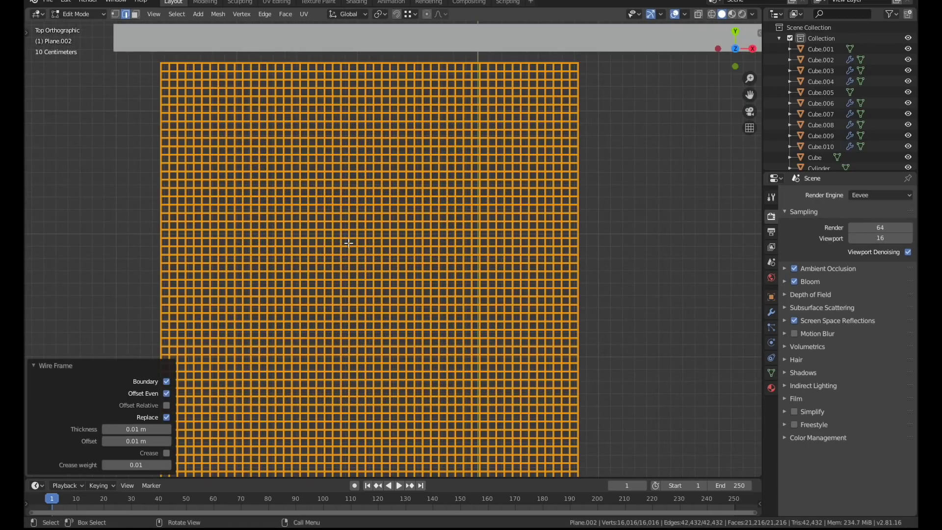
pyautogui.press('Tab')
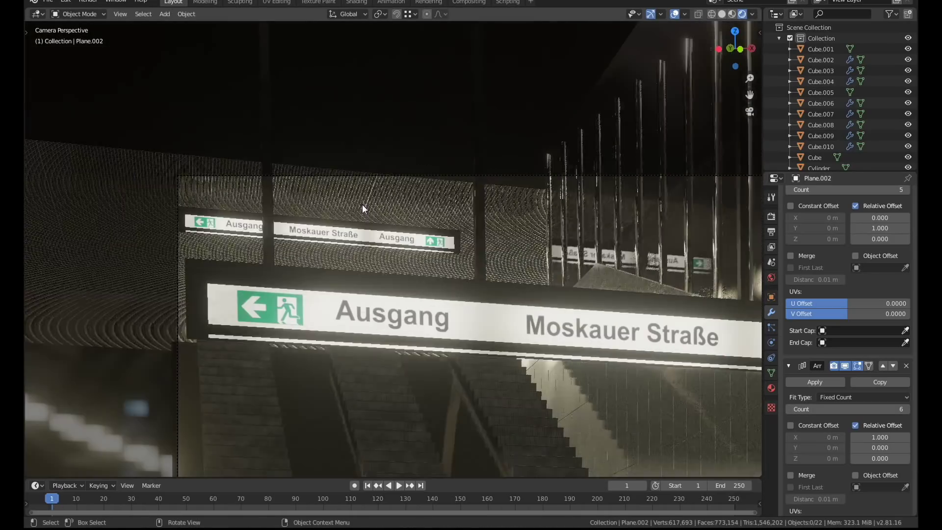
pyautogui.click(362, 209)
# Move the wire grid back 2.2 m along Y with gy-2.2.
pyautogui.write('gy-2.2')
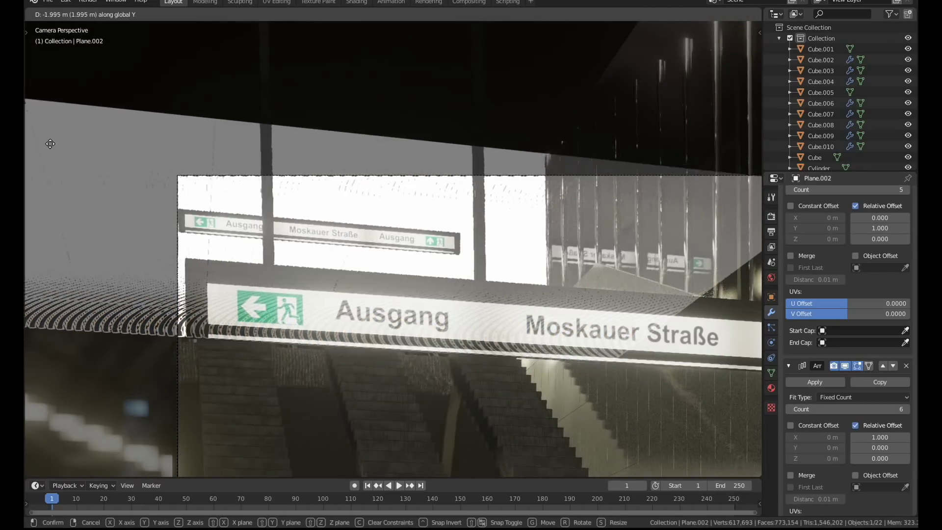
pyautogui.press('Return')
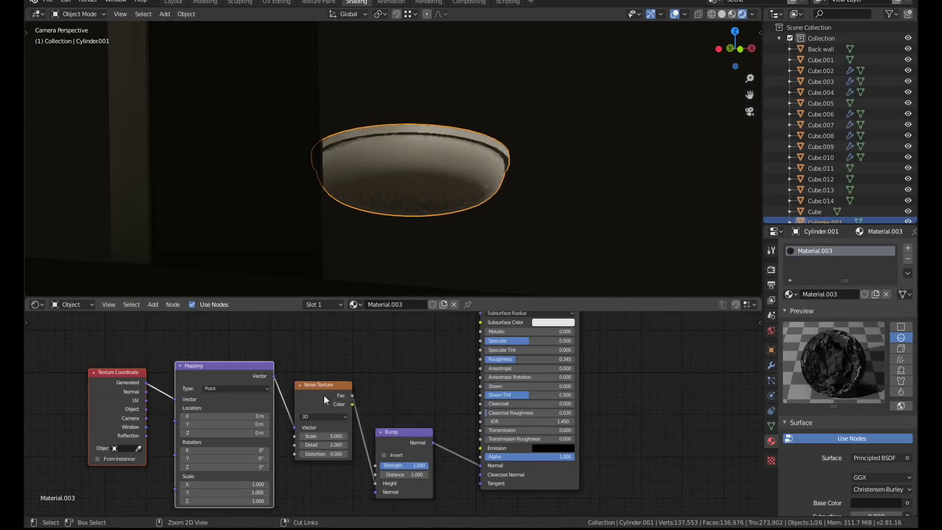
pyautogui.scroll(3, 437, 473)
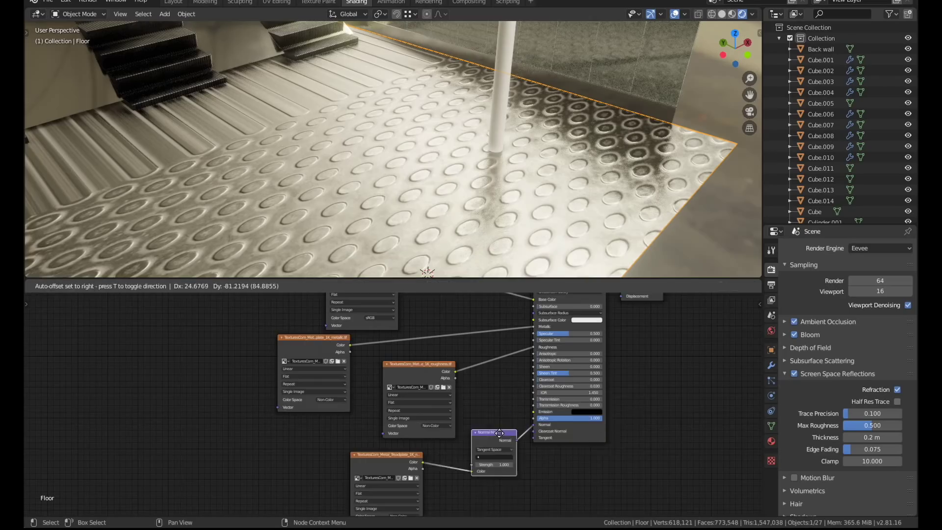
# Rearrange the Floor material's texture and mapping nodes in the node editor.
pyautogui.moveTo(417, 378); pyautogui.dragTo(404, 388)
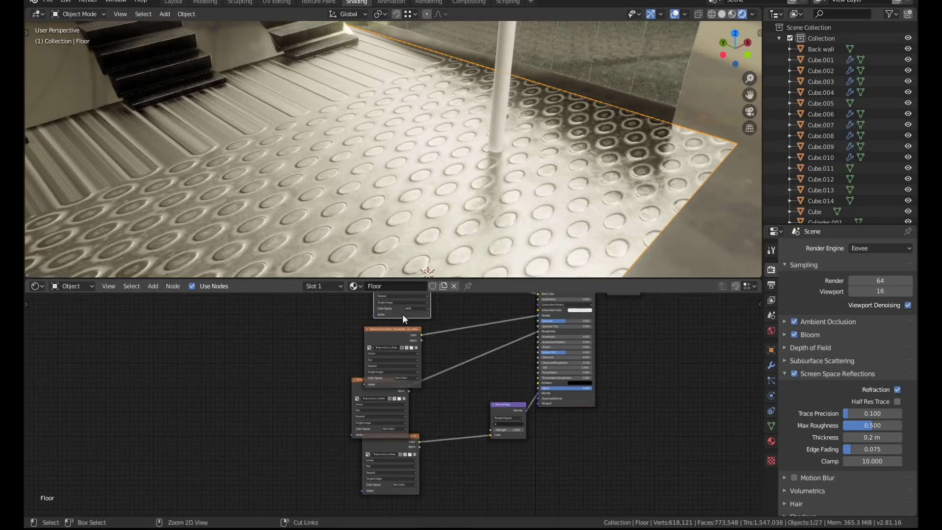
pyautogui.keyDown('ctrl'); pyautogui.moveTo(405, 319); pyautogui.dragTo(349, 363, button='middle'); pyautogui.keyUp('ctrl')
pyautogui.scroll(4, 357, 350)
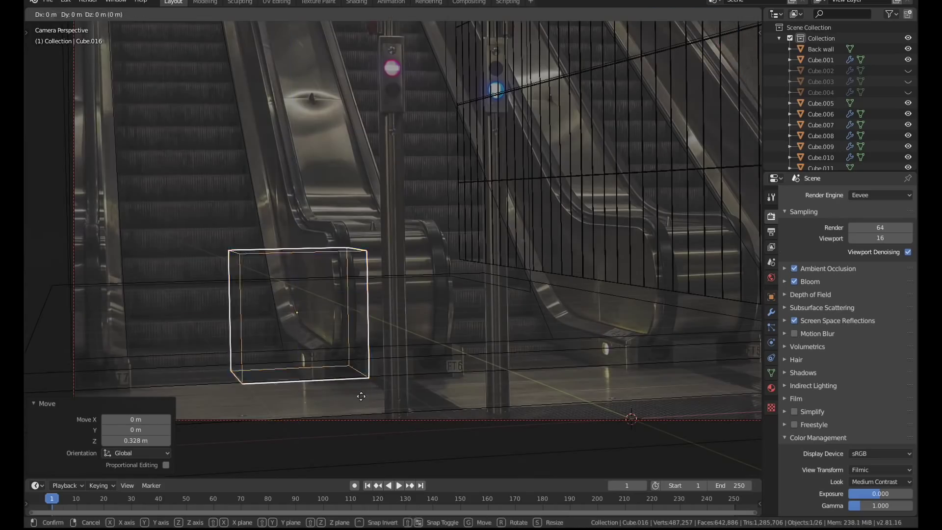
# Reposition the balustrade object along the X axis.
pyautogui.click(448, 389)
pyautogui.scroll(3, 490, 373)
pyautogui.press('g')
pyautogui.press('x')
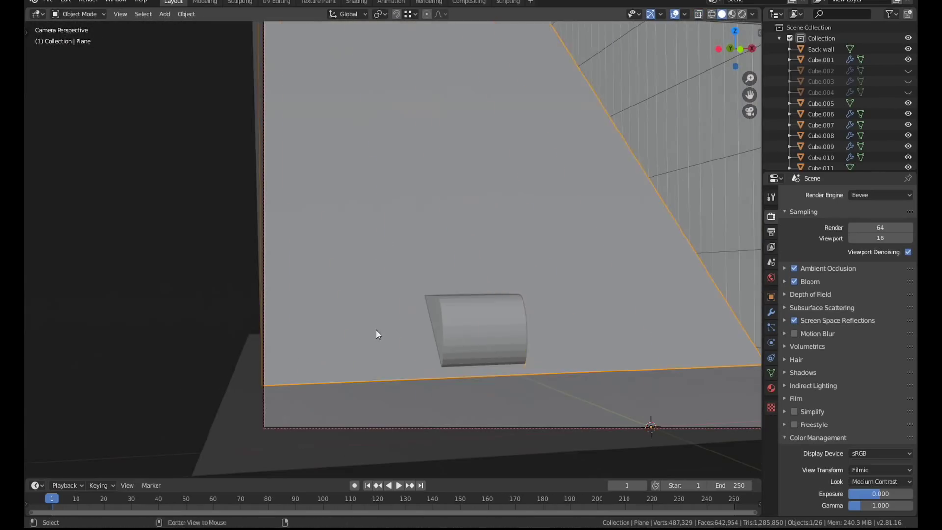
pyautogui.press('z')
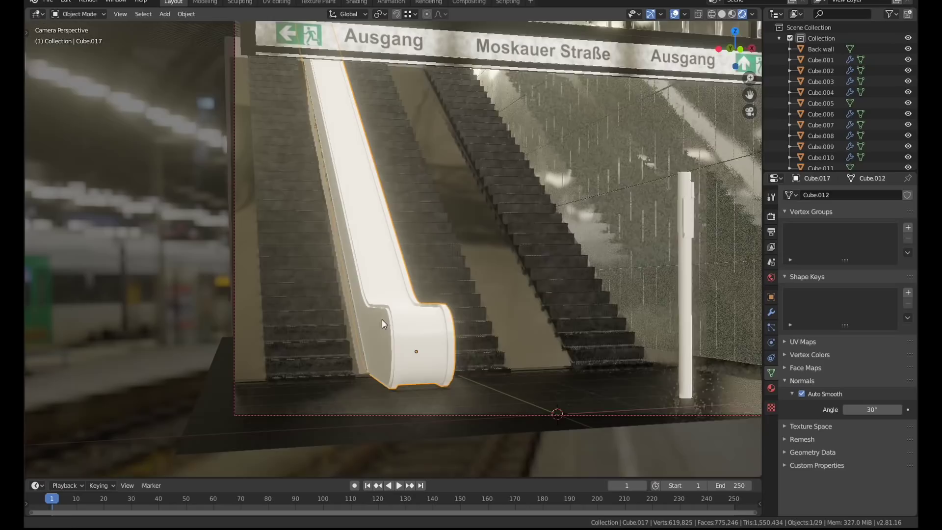
# Grow the selection and assign the Chrome material to the balustrade's drum faces.
pyautogui.press('ctrl+KP_Add')
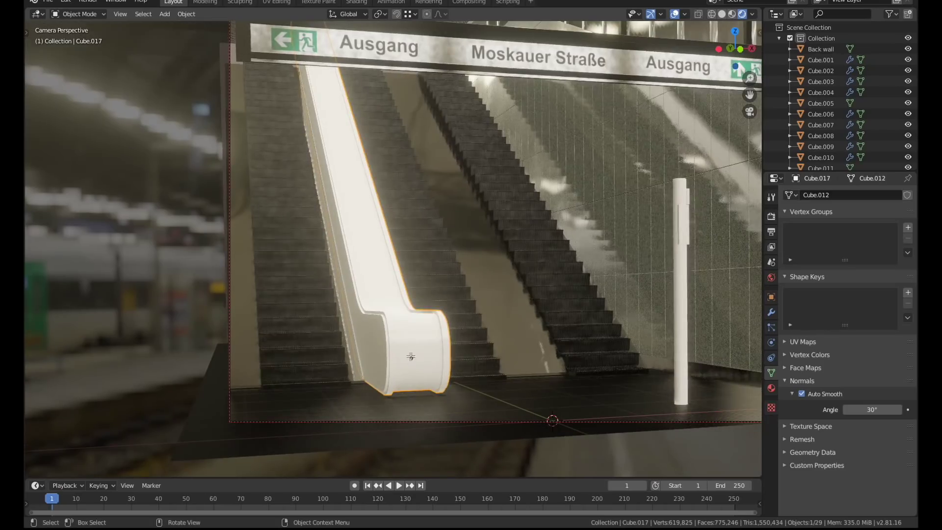
pyautogui.click(772, 388)
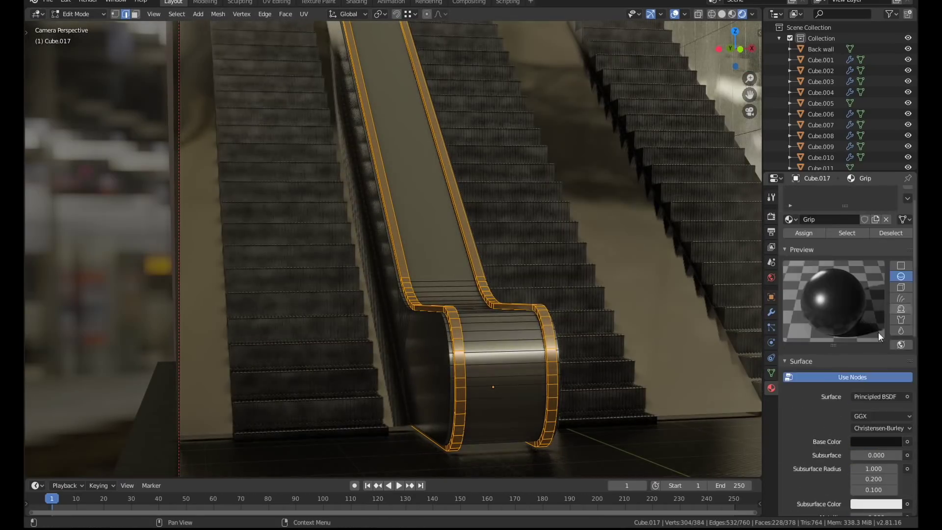
pyautogui.click(790, 262)
pyautogui.click(694, 288)
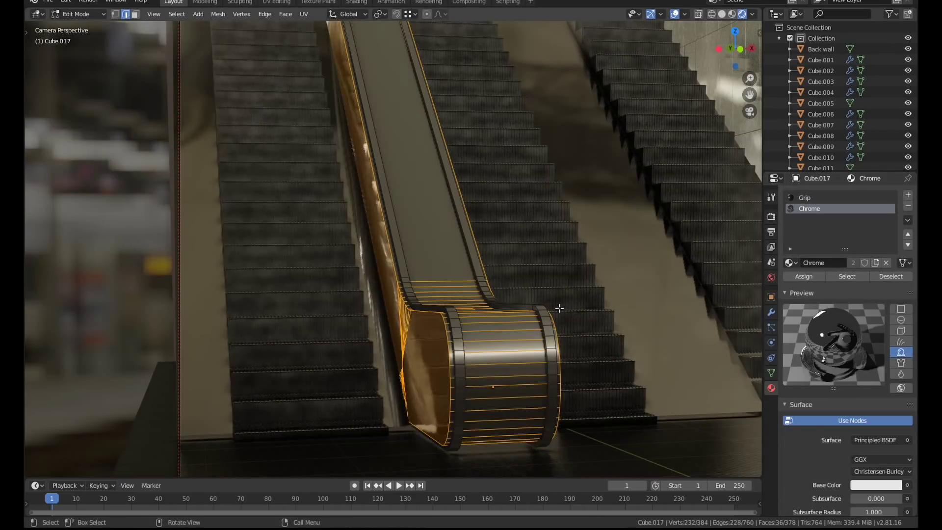
pyautogui.press('3')
pyautogui.click(438, 256)
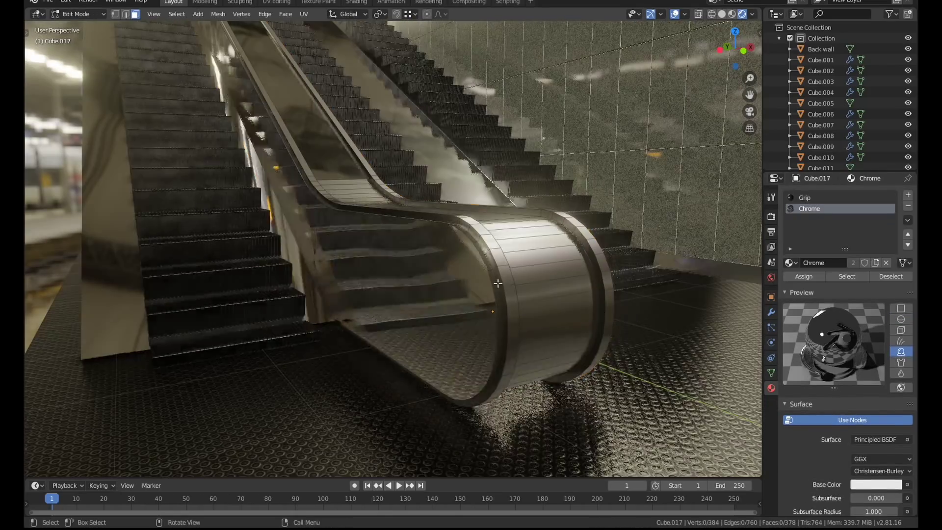
pyautogui.press('Tab')
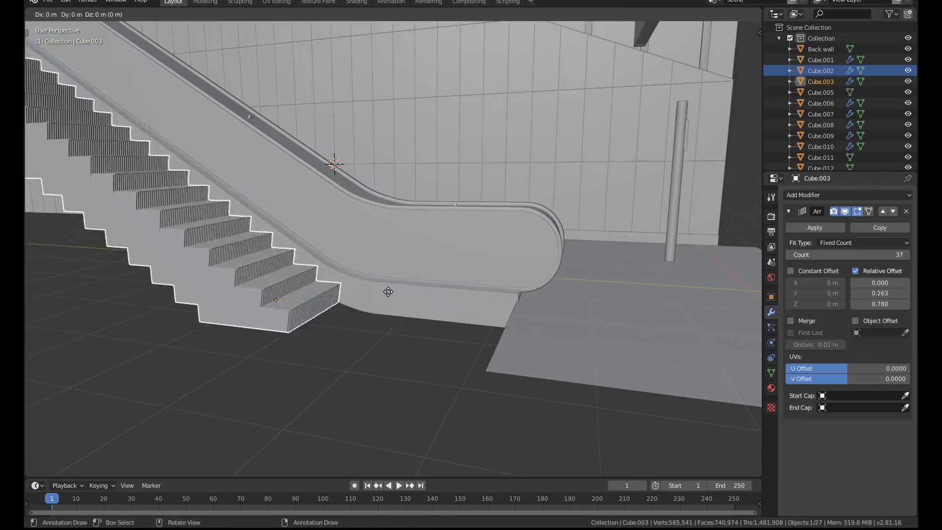
# Duplicate the step blocks twice and place the copies beside the escalator's foot, then orbit out.
pyautogui.press('g')
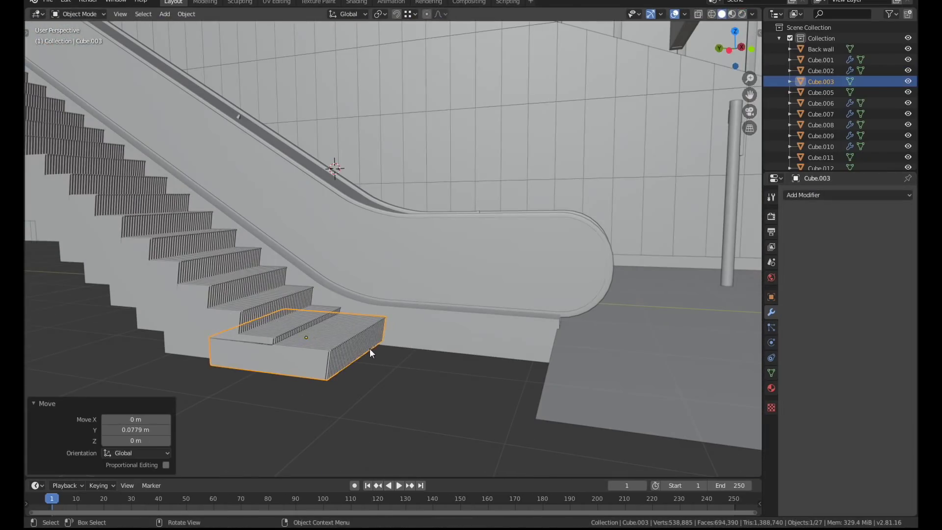
pyautogui.hotkey('shift', 'd')
pyautogui.click(317, 340)
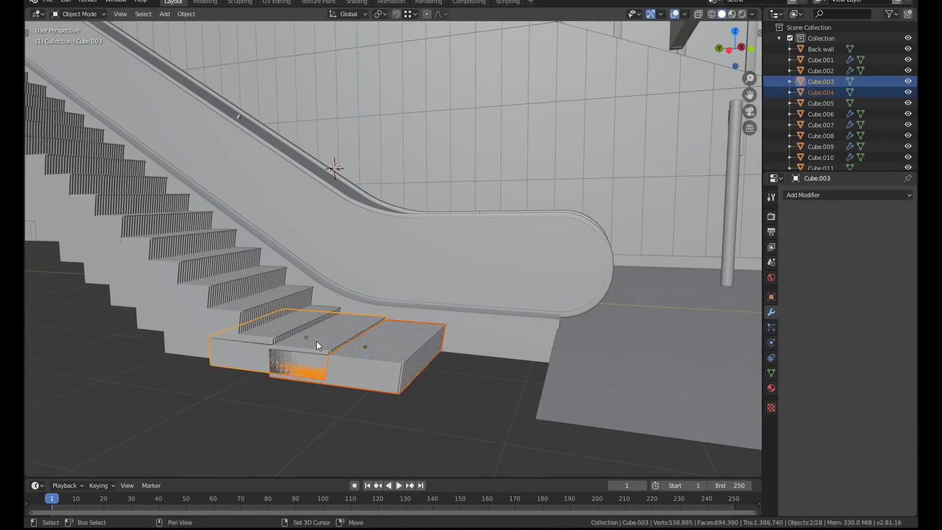
pyautogui.hotkey('shift', 'd')
pyautogui.click(447, 378)
pyautogui.press('g')
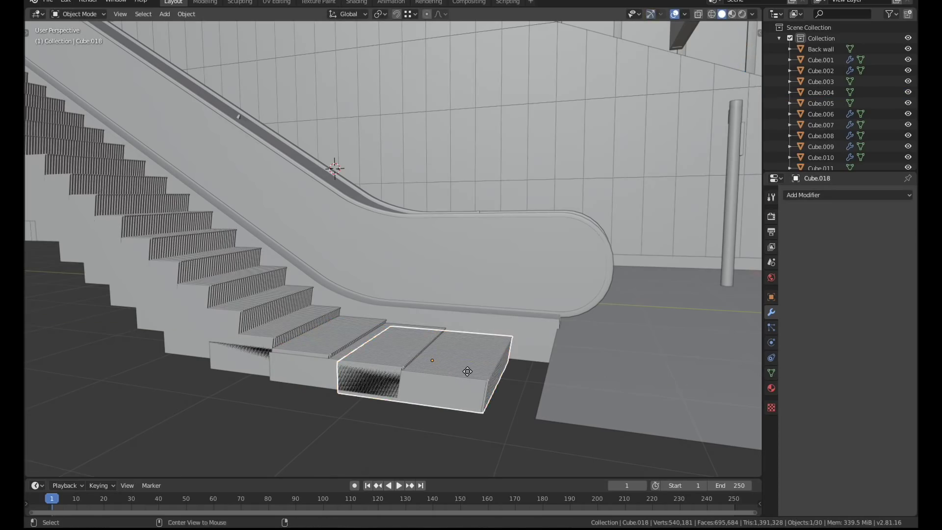
pyautogui.click(538, 373)
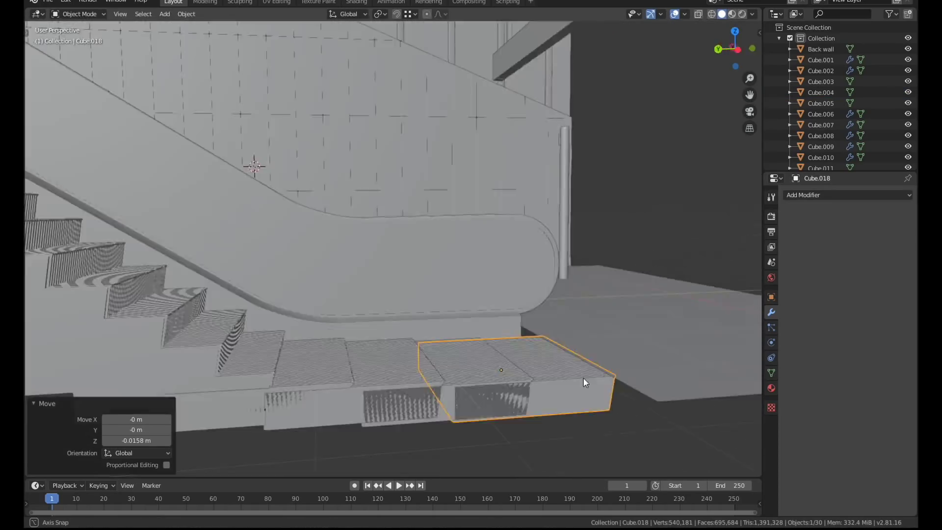
pyautogui.moveTo(582, 377); pyautogui.dragTo(440, 337, button='middle')
pyautogui.hotkey('alt', 'a')
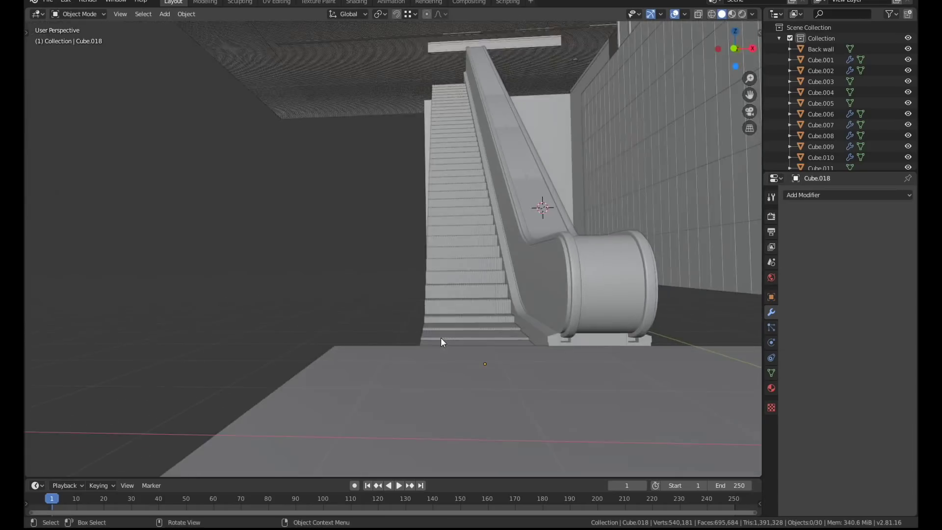
pyautogui.scroll(5, 440, 337)
# Insert a Hue Saturation Value node with Value 0.4 between the floor albedo and Base Color.
pyautogui.press('z')
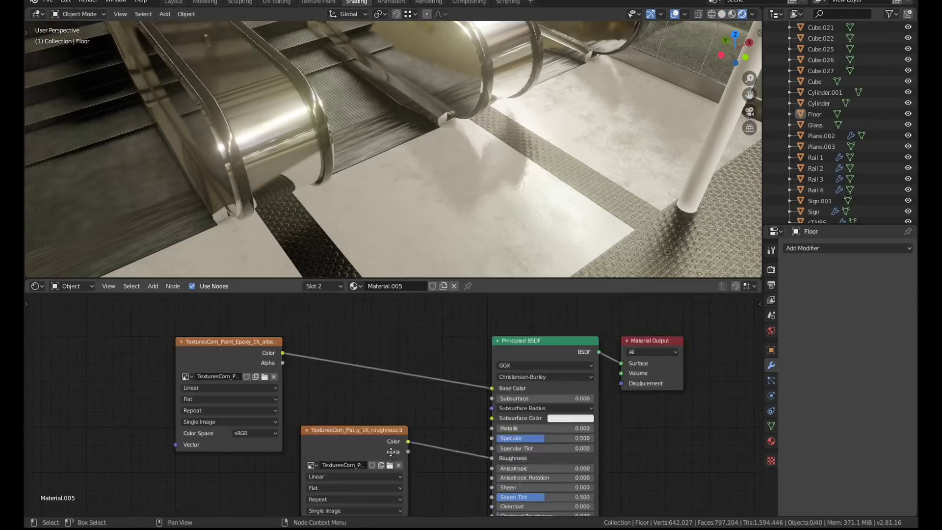
pyautogui.scroll(2, 394, 348)
pyautogui.hotkey('shift', 'a')
pyautogui.click(432, 362)
pyautogui.click(422, 393)
pyautogui.moveTo(442, 410); pyautogui.dragTo(399, 415)
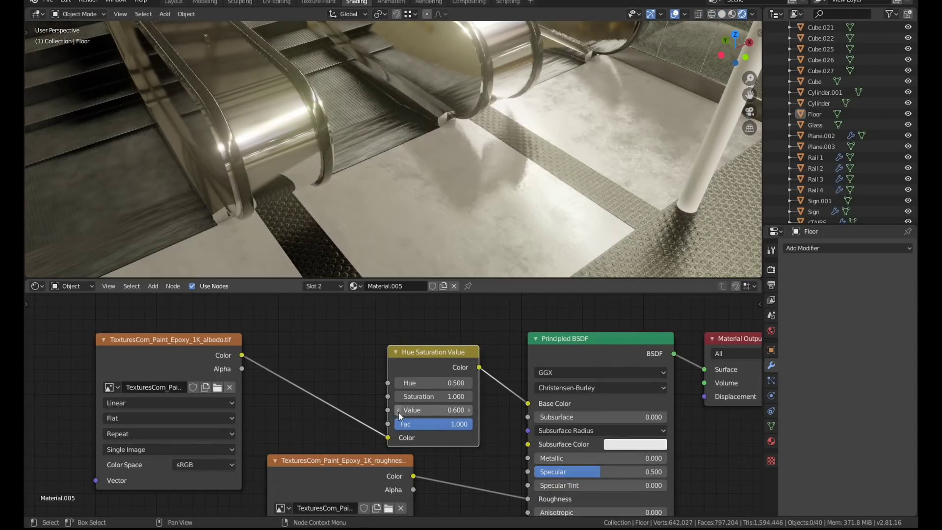
pyautogui.click(398, 410)
pyautogui.click(398, 410)
# Check the darker floor through the camera and save station.blend.
pyautogui.press('KP_0')
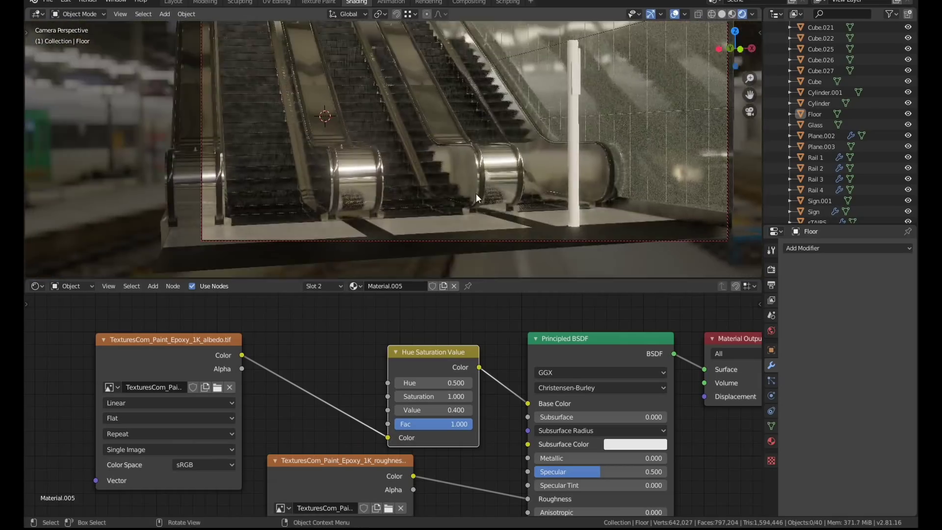
pyautogui.scroll(-3, 476, 193)
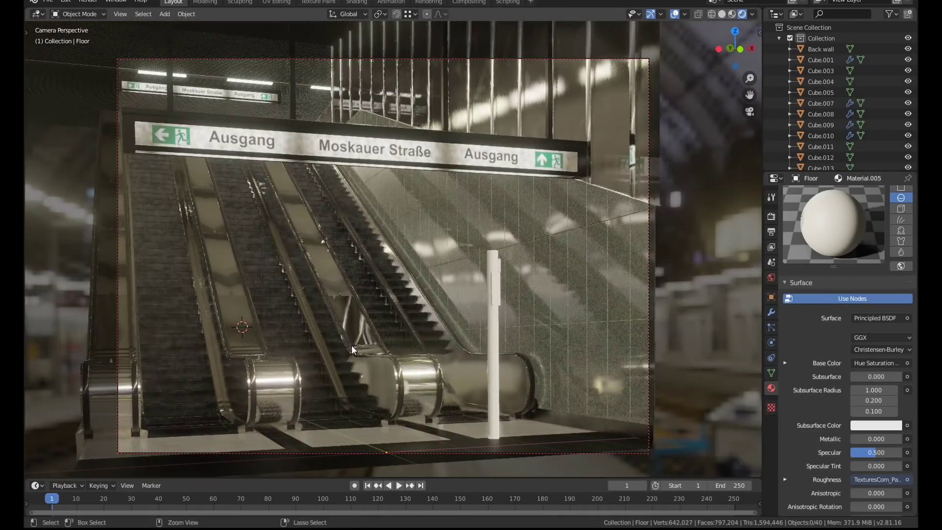
pyautogui.hotkey('ctrl', 's')
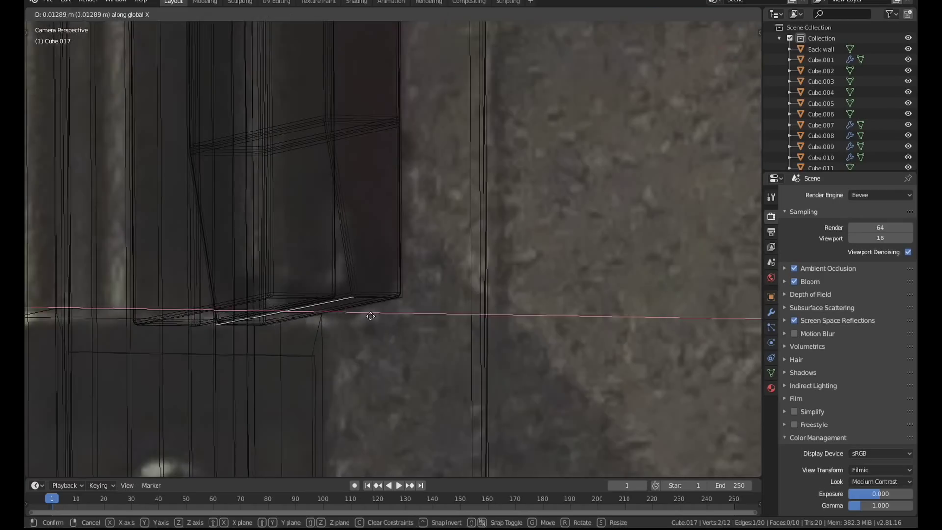
# Shift the post box Cube.017 along X and scale its mesh along X.
pyautogui.click(371, 315)
pyautogui.moveTo(371, 315); pyautogui.dragTo(442, 245, button='middle')
pyautogui.press('g')
pyautogui.press('x')
pyautogui.click(432, 284)
pyautogui.press('a')
pyautogui.press('s')
pyautogui.press('x')
pyautogui.click(488, 264)
pyautogui.moveTo(488, 264); pyautogui.dragTo(382, 305, button='middle')
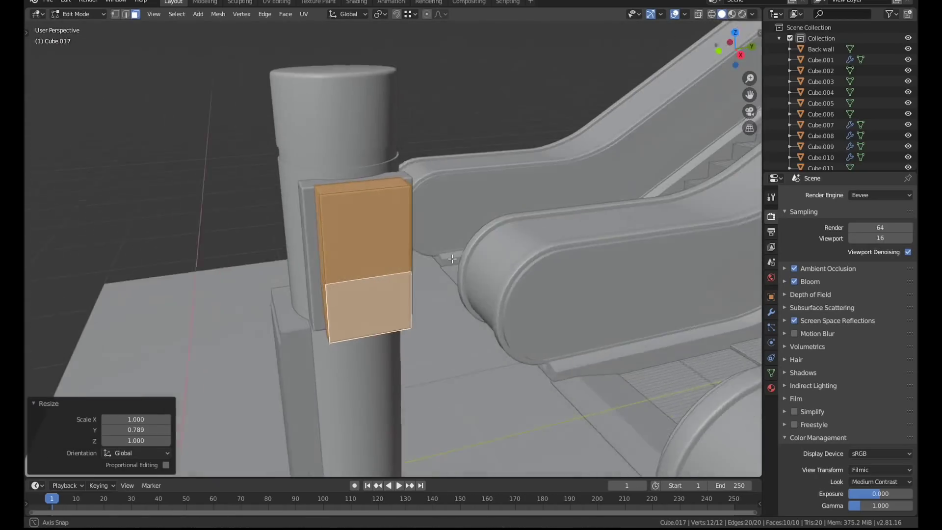
# Save, snap the 3D cursor to the box's front face and add a cylinder there.
pyautogui.hotkey('ctrl', 's')
pyautogui.click(377, 308)
pyautogui.hotkey('shift', 's')
pyautogui.click(378, 321)
pyautogui.press('Tab')
pyautogui.hotkey('shift', 'a')
pyautogui.click(372, 240)
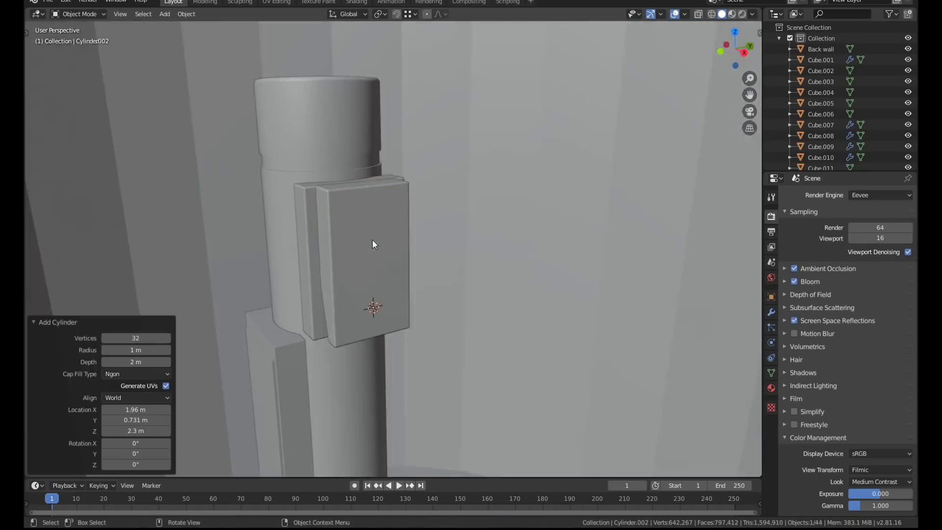
# Rotate the cylinder 90°, move it along Z and scale it down to hole size.
pyautogui.press('KP_1')
pyautogui.press('r')
pyautogui.press('9')
pyautogui.press('0')
pyautogui.press('Return')
pyautogui.press('g')
pyautogui.press('z')
pyautogui.click(431, 275)
pyautogui.moveTo(431, 275); pyautogui.dragTo(450, 314, button='middle')
pyautogui.press('s')
pyautogui.click(452, 314)
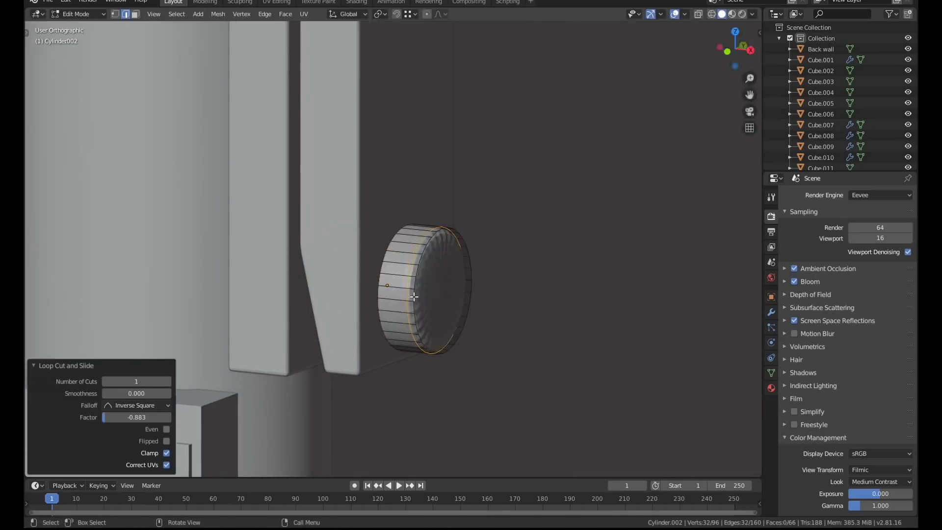
# Boolean-cut the cylinder from Cube.017, delete the cutter, and bevel the hole limited by Weight.
pyautogui.moveTo(343, 206); pyautogui.dragTo(383, 191, button='middle')
pyautogui.click(383, 190)
pyautogui.click(770, 312)
pyautogui.click(829, 195)
pyautogui.click(697, 244)
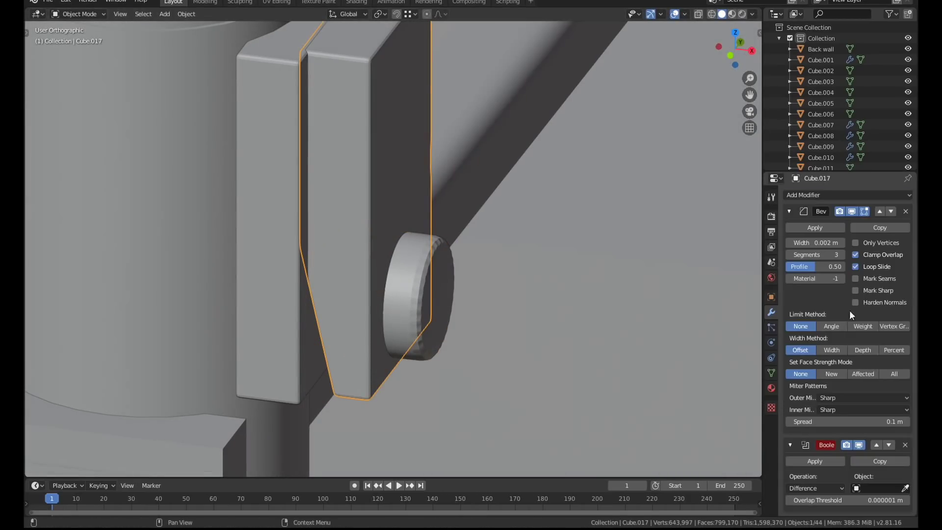
pyautogui.click(903, 494)
pyautogui.click(429, 323)
pyautogui.click(428, 340)
pyautogui.press('Delete')
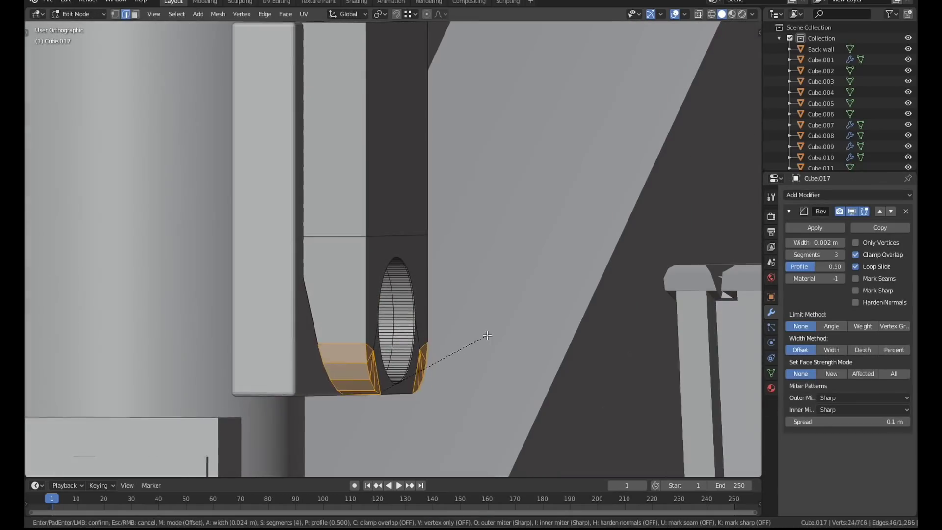
pyautogui.click(476, 341)
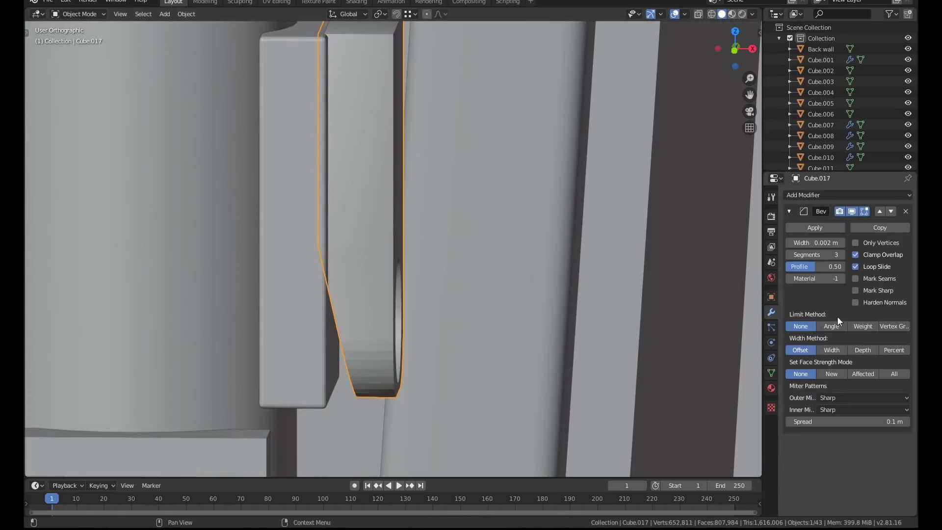
pyautogui.click(862, 326)
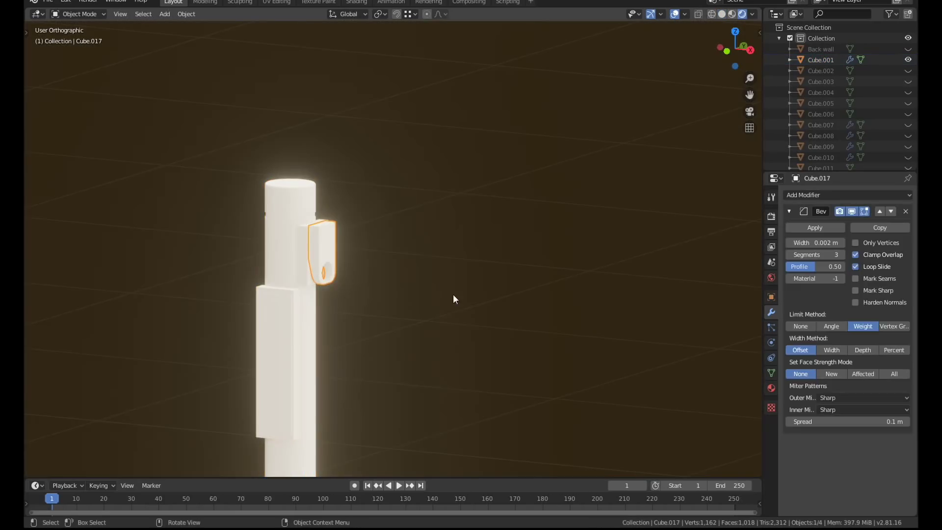
# Wire Texture Coordinate through Mapping into a Wave Texture feeding the glass's Bump height.
pyautogui.click(771, 388)
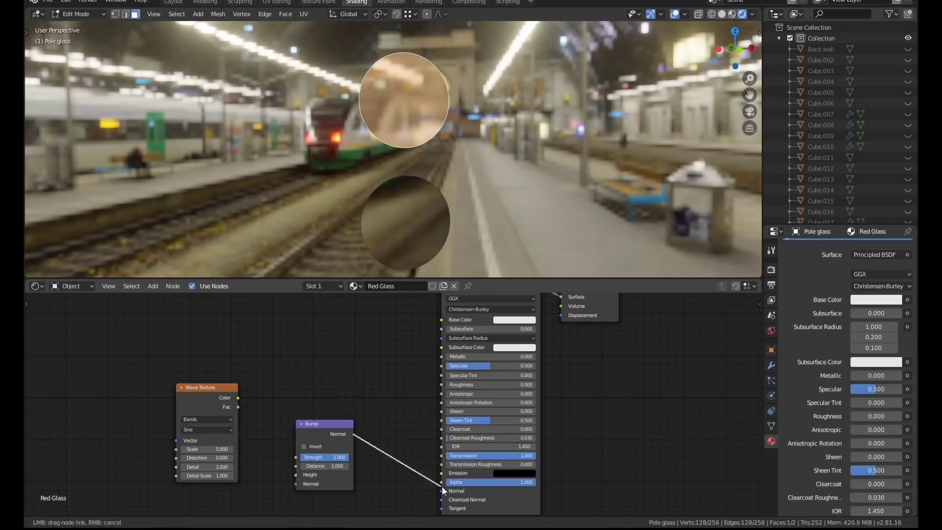
pyautogui.moveTo(238, 407); pyautogui.dragTo(296, 474)
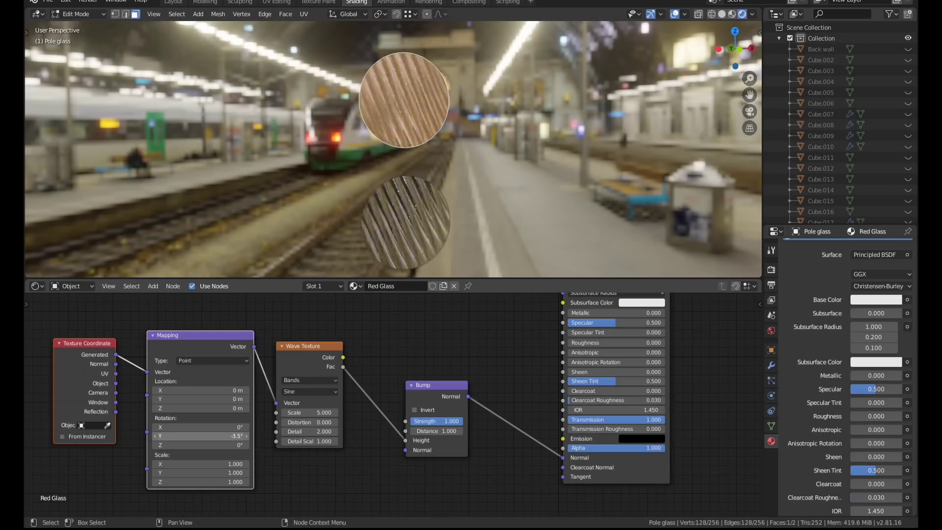
pyautogui.moveTo(373, 186); pyautogui.dragTo(427, 198, button='middle')
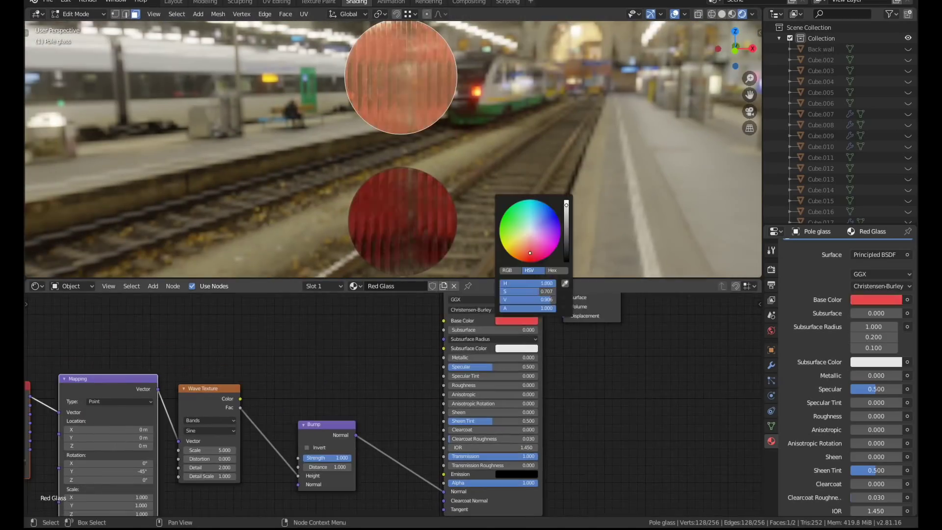
# Put Red Glass in the second slot, copy it as 'Blue Glass' and assign it to the lower lamp.
pyautogui.click(789, 316)
pyautogui.write('red')
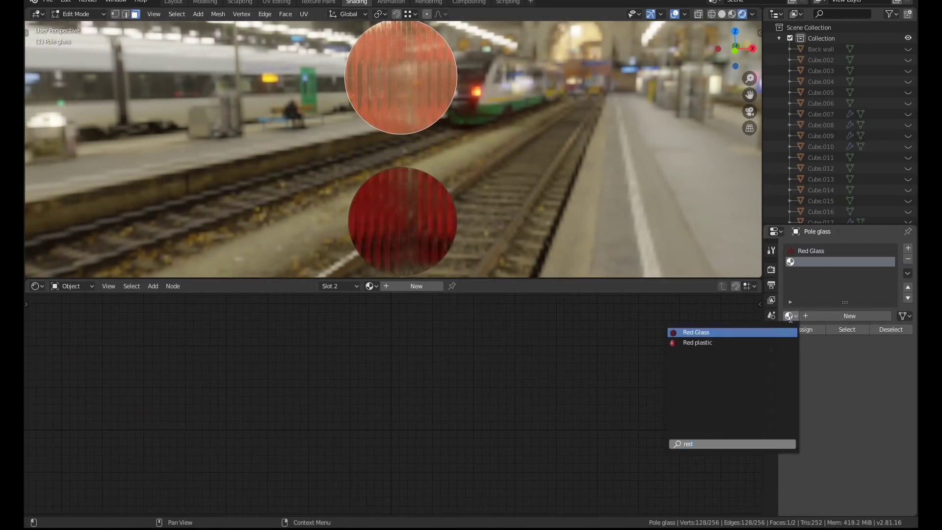
pyautogui.click(696, 332)
pyautogui.doubleClick(814, 261)
pyautogui.write('Blue Glass.001')
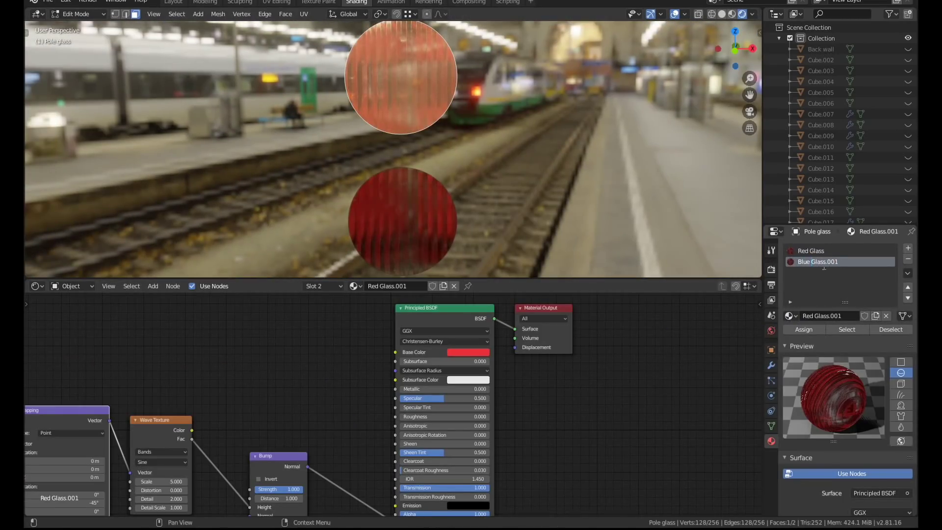
pyautogui.press('Return')
pyautogui.click(803, 330)
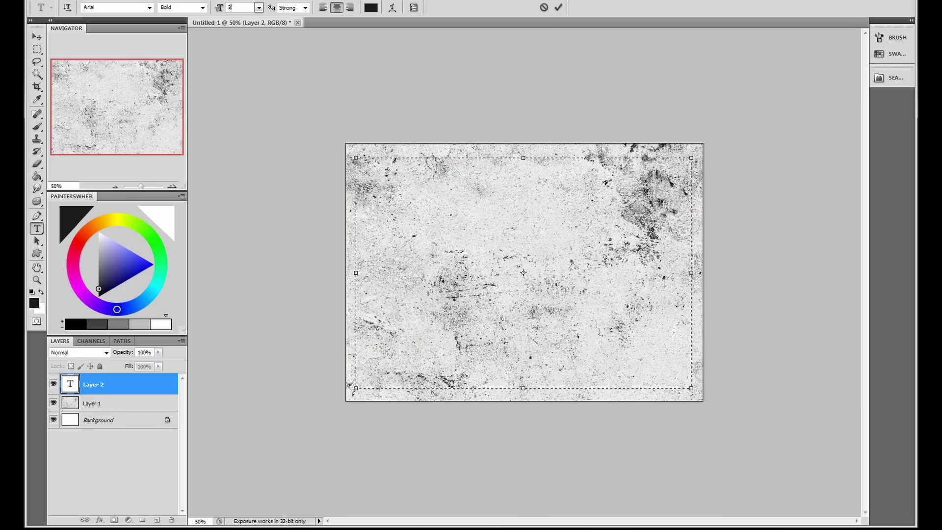
# Write FT6 at 650 pt text size and duplicate the text layer.
pyautogui.write('FT650')
pyautogui.press('Return')
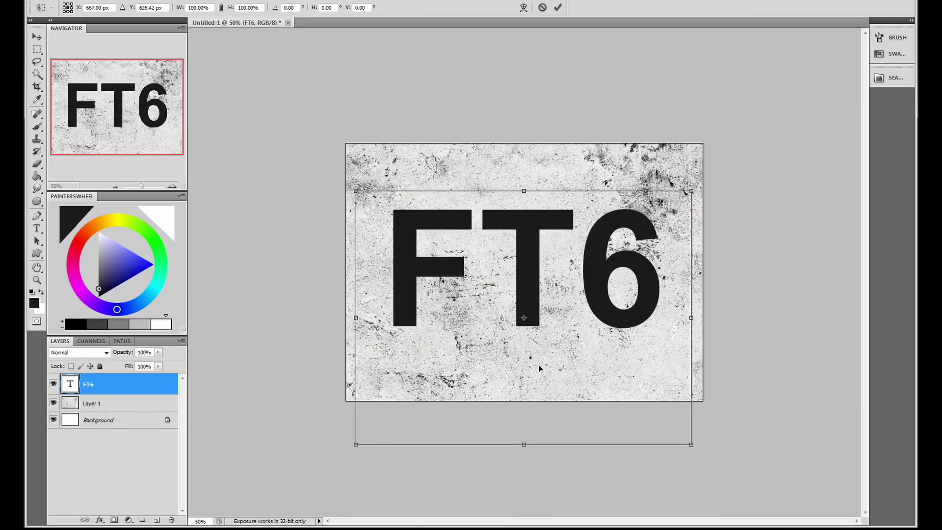
pyautogui.hotkey('ctrl', 'Return')
pyautogui.hotkey('ctrl', 'j')
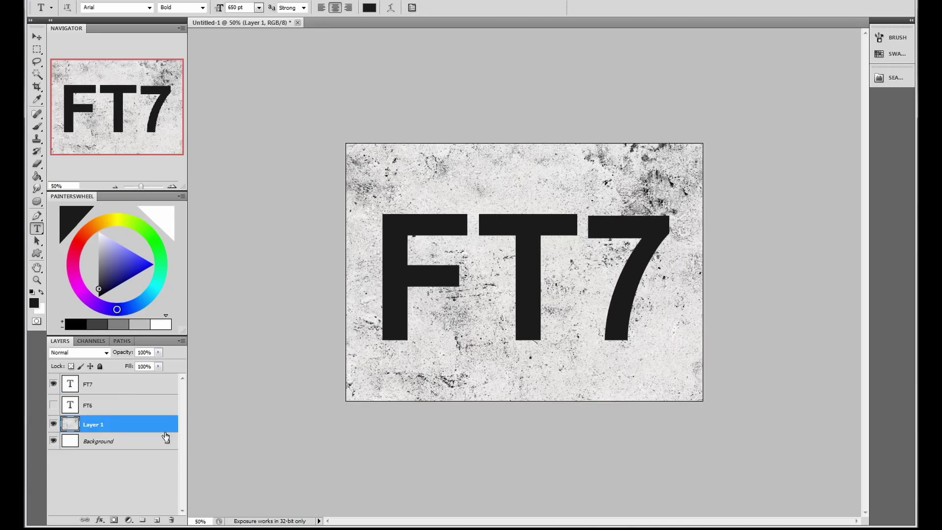
# Make two rotated copies of the grunge texture layer, moving one to the top.
pyautogui.hotkey('ctrl', 'j')
pyautogui.hotkey('ctrl', 't')
pyautogui.moveTo(718, 492); pyautogui.dragTo(638, 515)
pyautogui.press('Return')
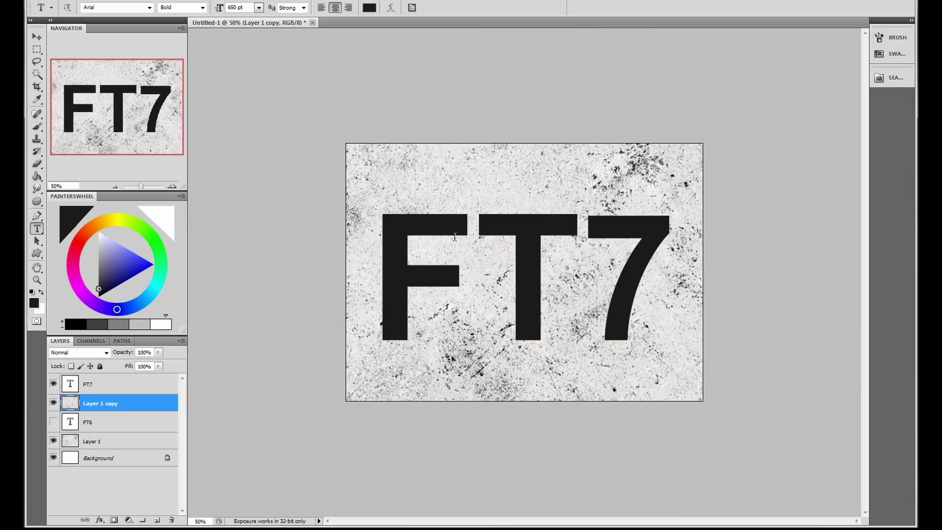
pyautogui.hotkey('ctrl', 'j')
pyautogui.hotkey('ctrl', 'shift', ']')
pyautogui.hotkey('ctrl', 't')
pyautogui.moveTo(785, 148); pyautogui.dragTo(490, 442)
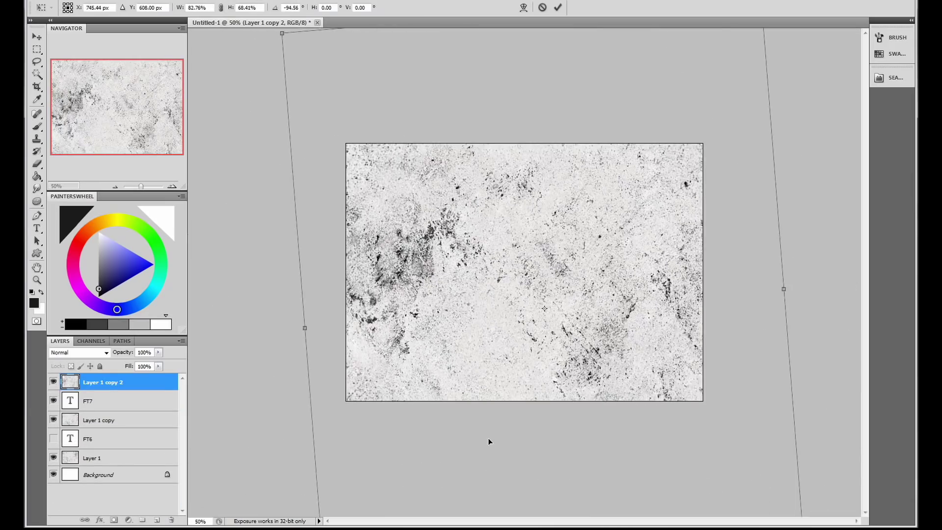
pyautogui.press('Return')
pyautogui.click(88, 401)
# Duplicate the text layer to the top, change it to FT5, and select FT7 and FT6.
pyautogui.hotkey('ctrl', 'j')
pyautogui.hotkey('ctrl', 'shift', ']')
pyautogui.click(676, 294)
pyautogui.write('5')
pyautogui.hotkey('ctrl', 'Return')
pyautogui.keyDown('ctrl'); pyautogui.click(128, 422); pyautogui.keyUp('ctrl')
pyautogui.keyDown('ctrl'); pyautogui.click(128, 460); pyautogui.keyUp('ctrl')
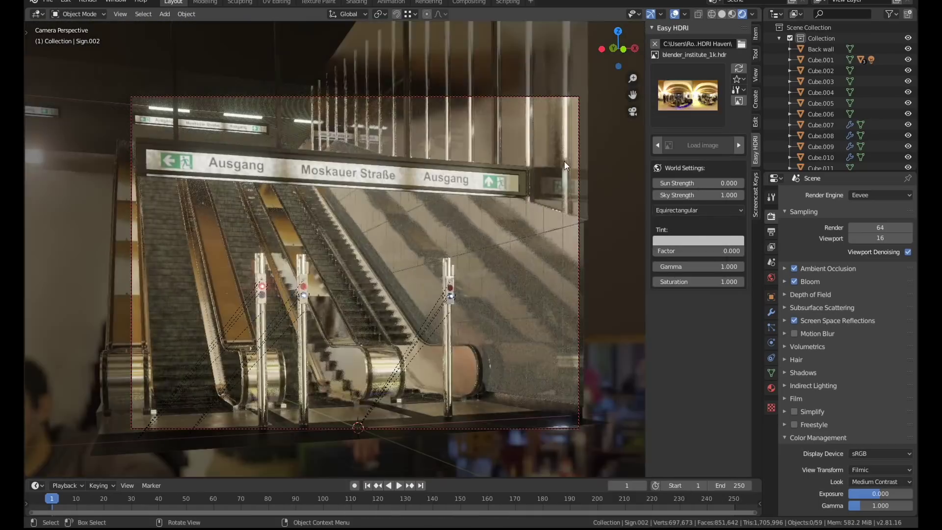
# Try several Easy HDRI environments, including dresden_moat_1k.hdr and modern_buildings_1k.hdr.
pyautogui.click(687, 95)
pyautogui.click(599, 196)
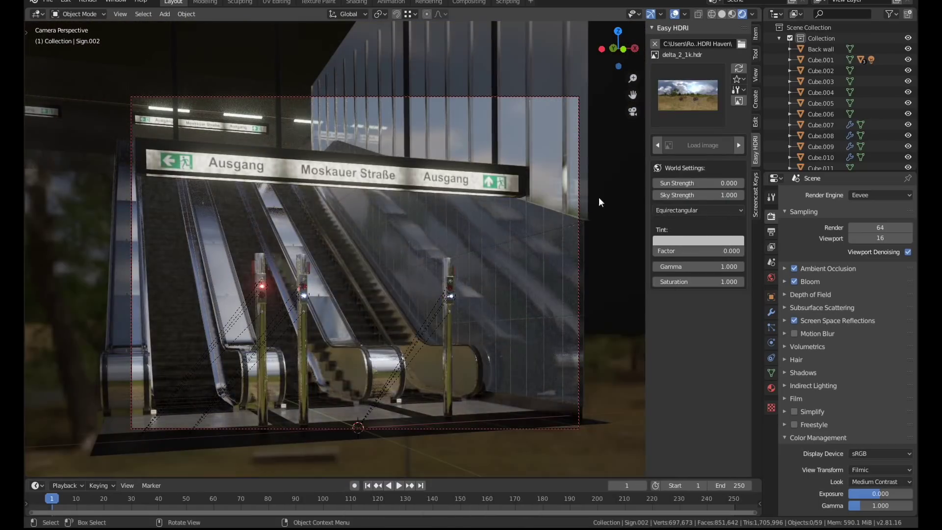
pyautogui.click(687, 95)
pyautogui.click(621, 305)
pyautogui.click(687, 95)
pyautogui.click(613, 220)
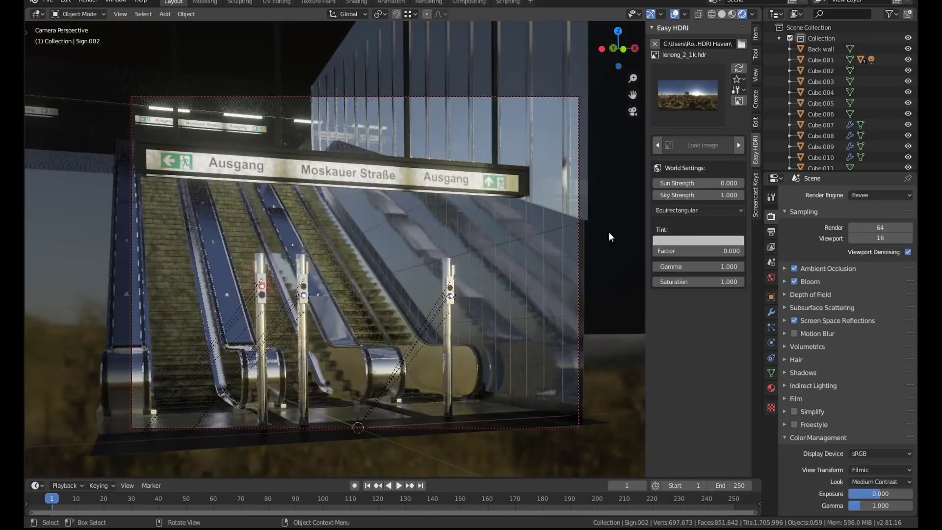
pyautogui.click(697, 102)
pyautogui.click(586, 190)
# Try cloudy_vondelpark_1k.hdr and cave_wall_1k.hdr, settling on the Dresden station night HDRI.
pyautogui.click(687, 95)
pyautogui.click(553, 198)
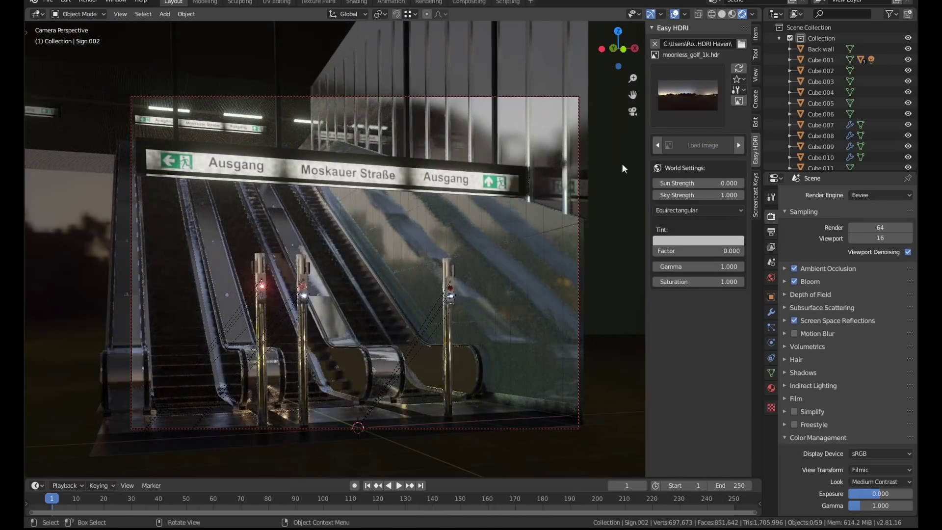
pyautogui.click(687, 96)
pyautogui.click(598, 189)
pyautogui.click(687, 95)
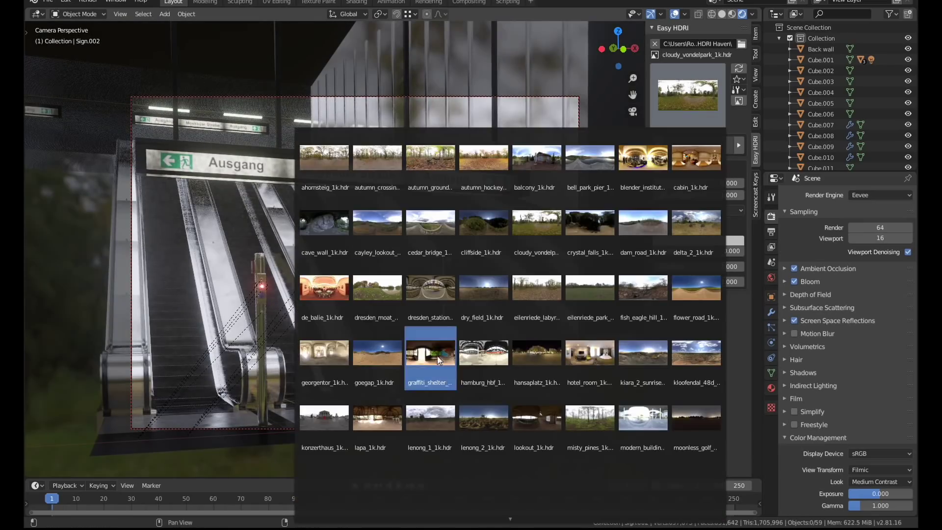
pyautogui.click(324, 224)
pyautogui.click(687, 95)
pyautogui.click(520, 362)
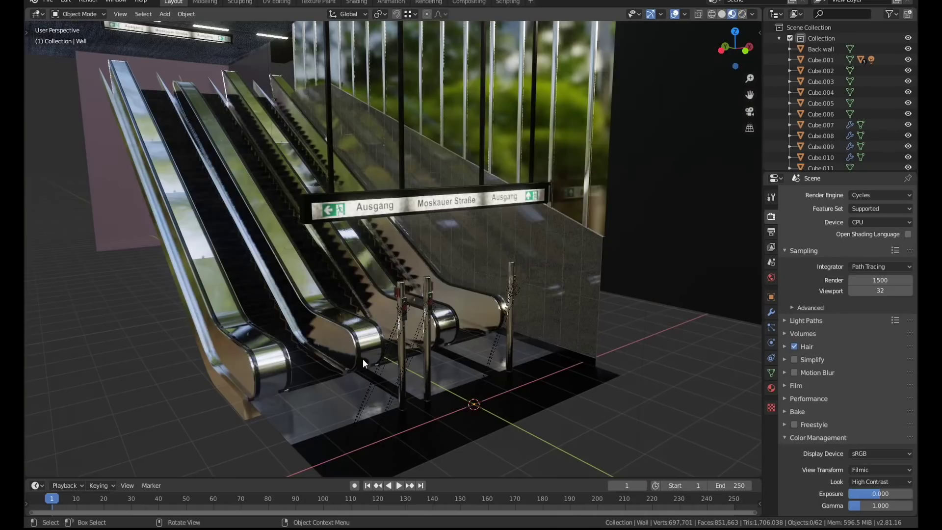
# Select the fSpy camera and view the scene through it.
pyautogui.moveTo(363, 358); pyautogui.dragTo(414, 322, button='middle')
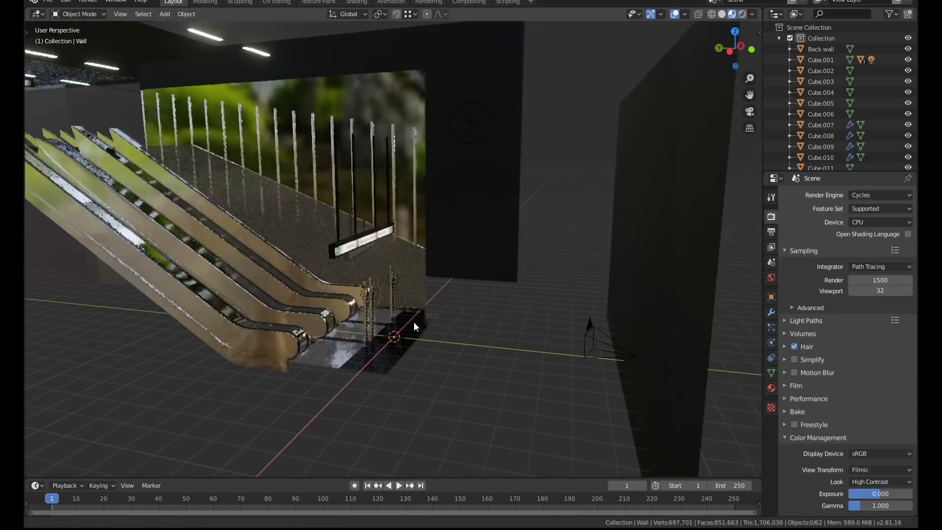
pyautogui.click(582, 341)
pyautogui.press('KP_0')
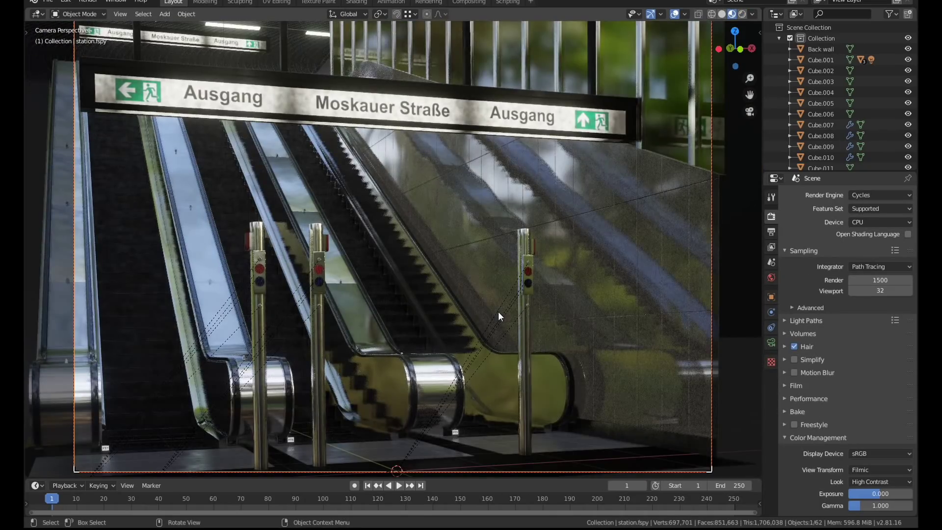
# Focus the camera's depth of field on the middle escalator post with F-Stop 0.1.
pyautogui.click(771, 342)
pyautogui.click(897, 399)
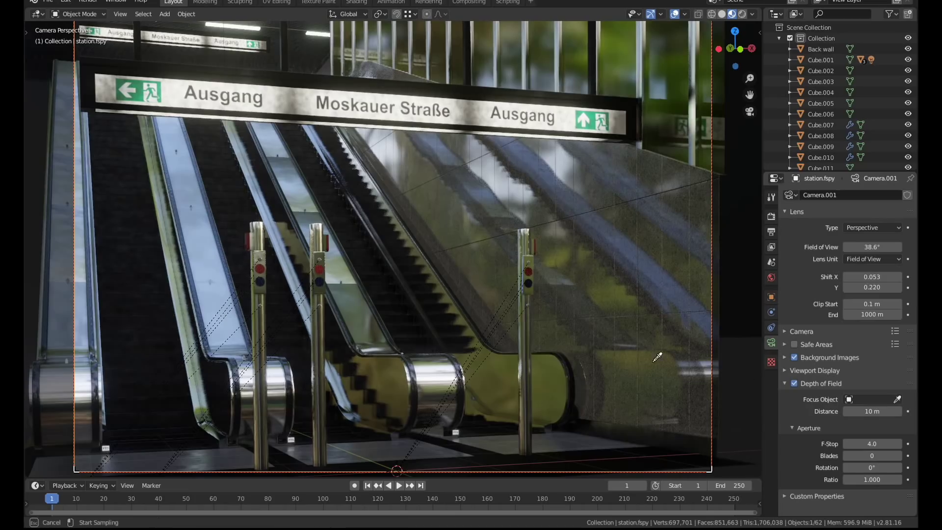
pyautogui.click(316, 241)
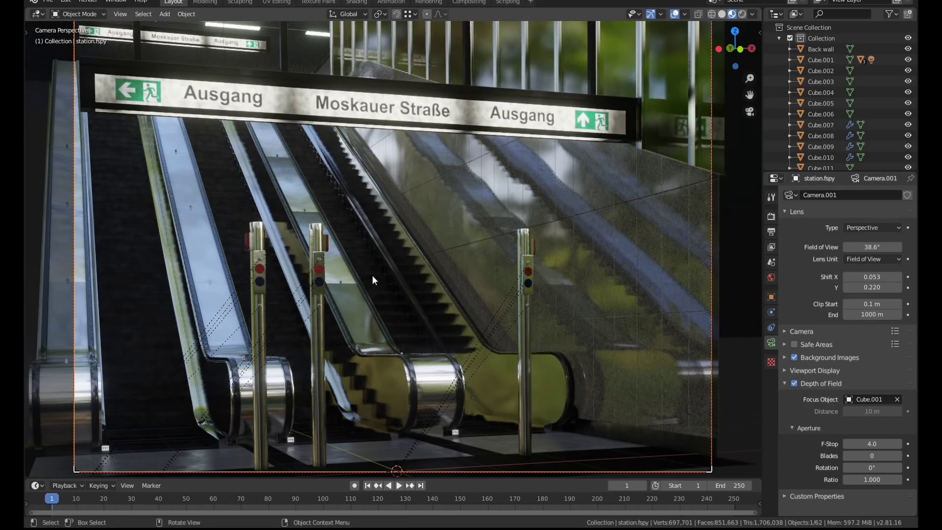
pyautogui.click(870, 444)
pyautogui.write('0.1')
pyautogui.press('Return')
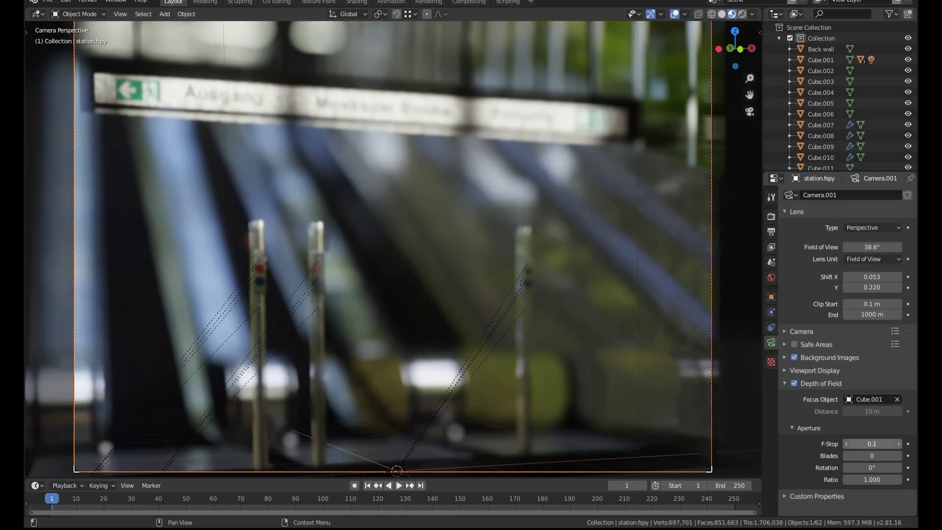
# Step the F-Stop up to 1.2 while framing the sign in the camera view.
pyautogui.click(899, 443)
pyautogui.click(899, 443)
pyautogui.click(899, 444)
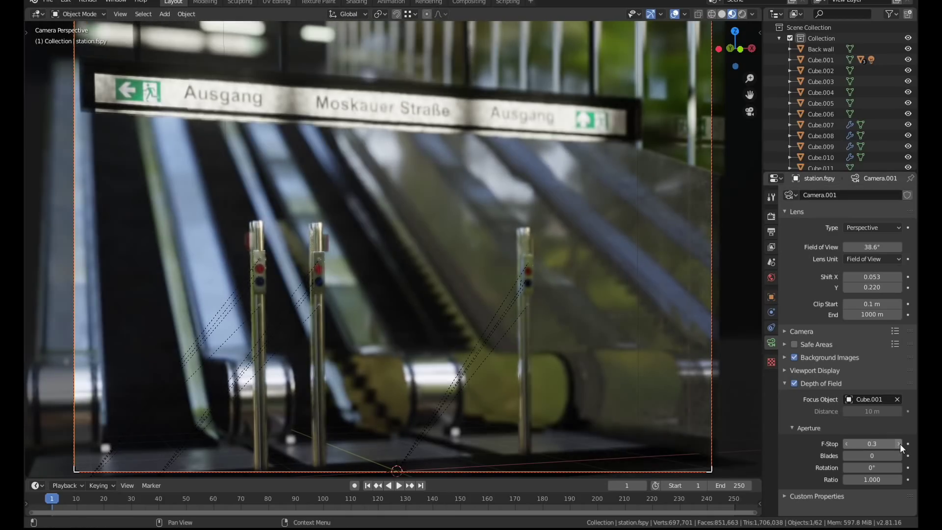
pyautogui.click(899, 444)
pyautogui.click(899, 444)
pyautogui.click(899, 443)
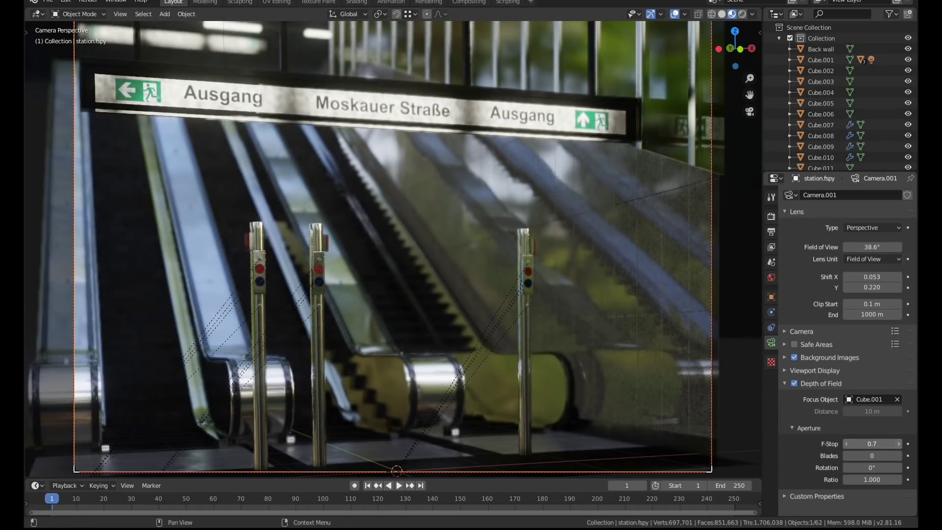
pyautogui.click(899, 444)
pyautogui.click(899, 443)
pyautogui.click(899, 443)
pyautogui.click(899, 444)
pyautogui.click(899, 443)
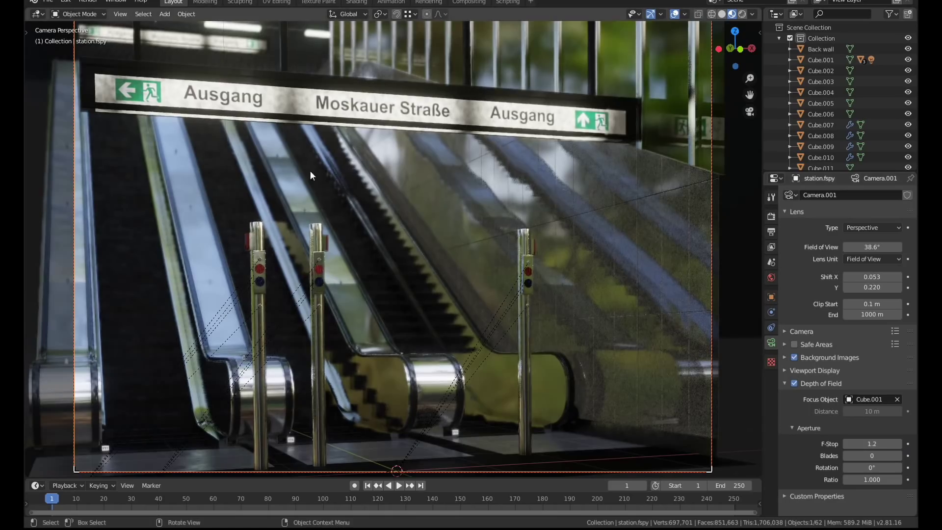
pyautogui.keyDown('shift'); pyautogui.moveTo(310, 169); pyautogui.dragTo(258, 122, button='middle'); pyautogui.keyUp('shift')
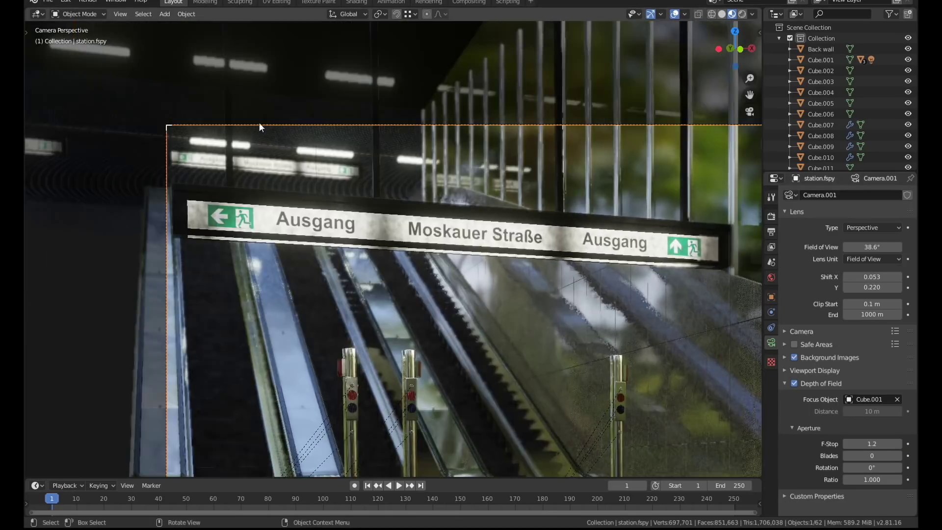
pyautogui.scroll(5, 259, 127)
# Raise the F-Stop further, settling at 1.9, and recentre the camera view.
pyautogui.click(899, 443)
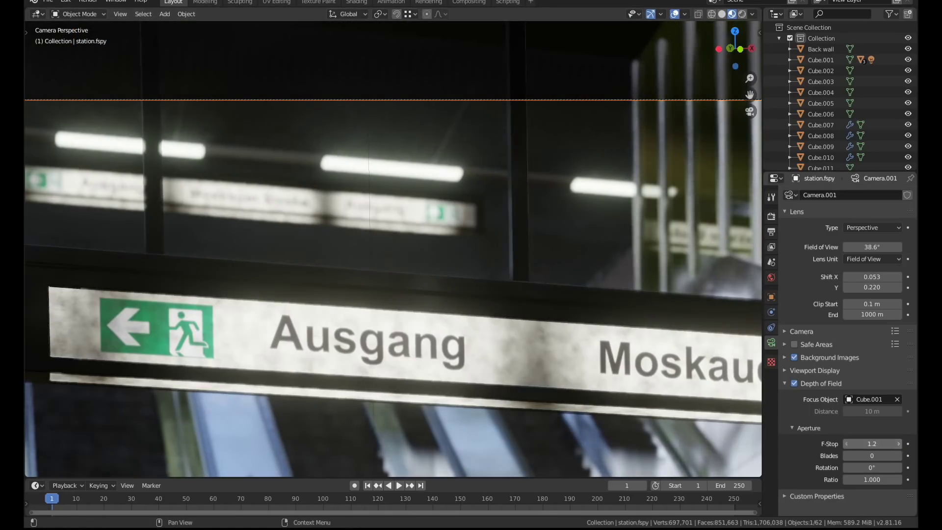
pyautogui.click(899, 443)
pyautogui.click(900, 443)
pyautogui.click(899, 444)
pyautogui.click(900, 443)
pyautogui.click(899, 443)
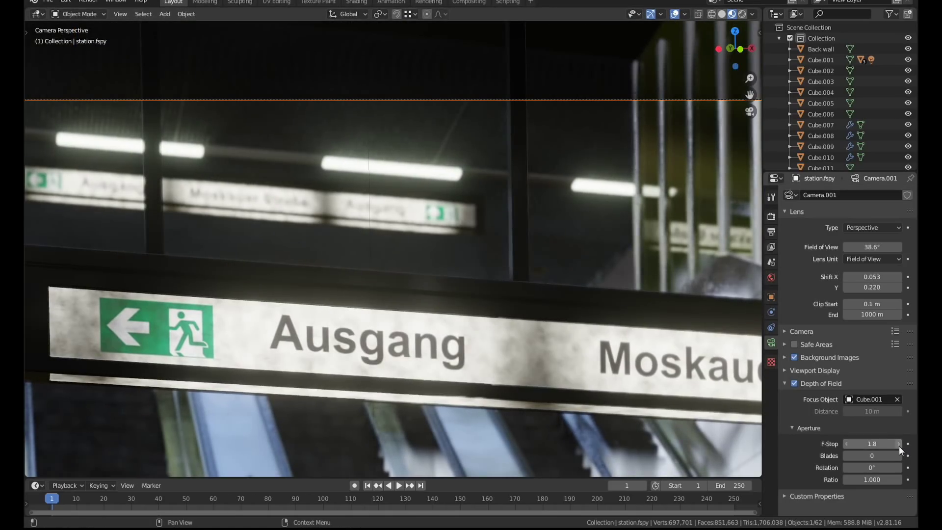
pyautogui.click(899, 443)
pyautogui.click(899, 443)
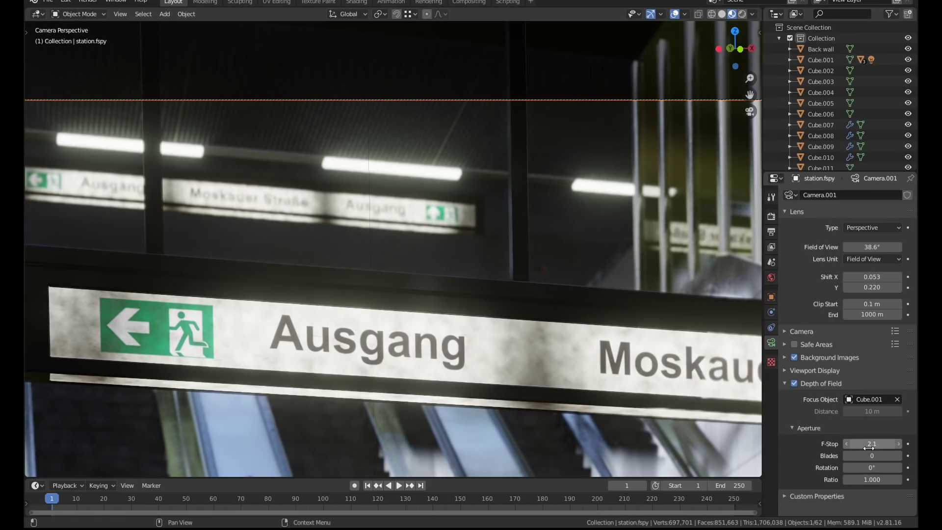
pyautogui.click(899, 444)
pyautogui.click(845, 443)
pyautogui.click(846, 443)
pyautogui.scroll(-5, 557, 351)
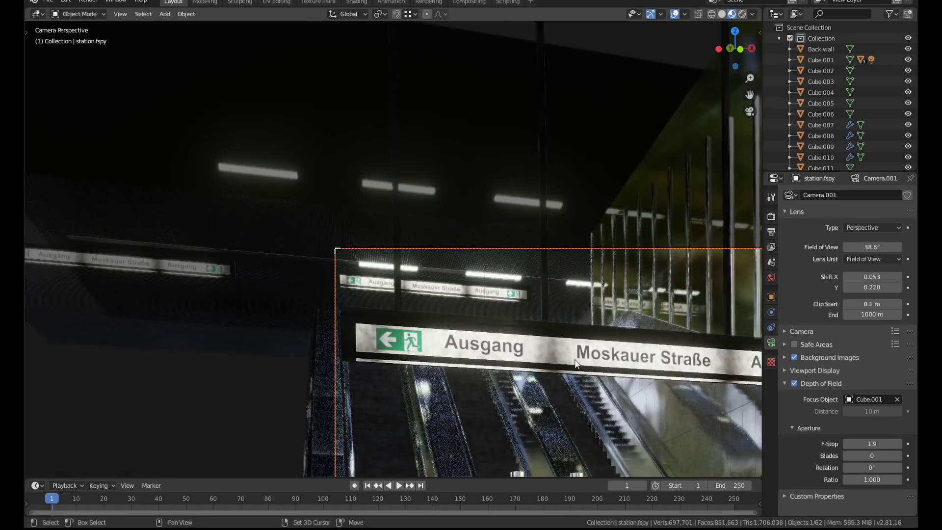
pyautogui.keyDown('shift'); pyautogui.moveTo(395, 253); pyautogui.dragTo(377, 284, button='middle'); pyautogui.keyUp('shift')
pyautogui.scroll(2, 347, 323)
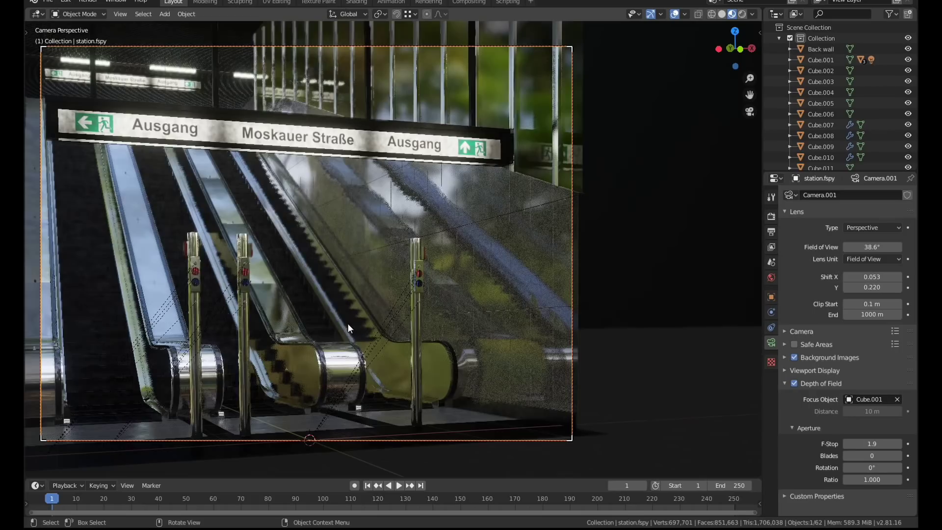
pyautogui.keyDown('shift'); pyautogui.moveTo(447, 337); pyautogui.dragTo(516, 349, button='middle'); pyautogui.keyUp('shift')
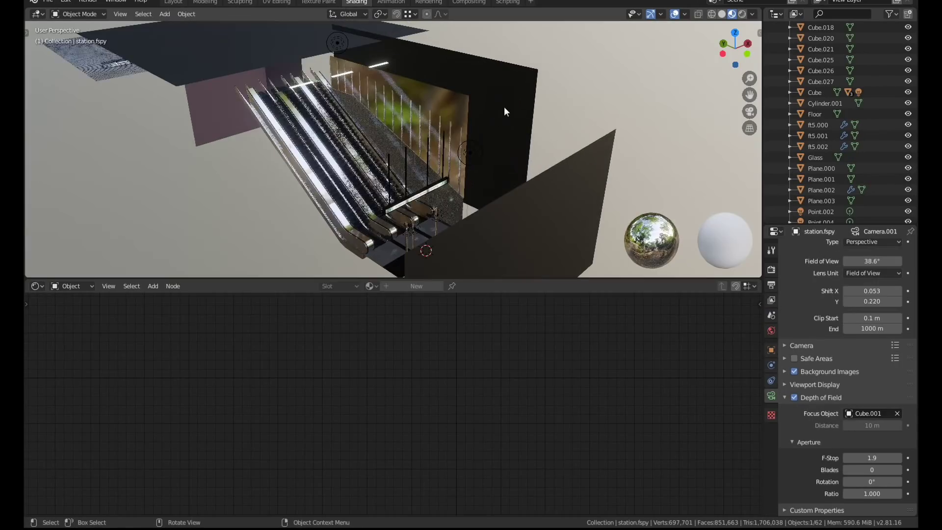
# Delete Plane.000 and give the Glass material Transmission 0 and a near-black Base Color.
pyautogui.press('Delete')
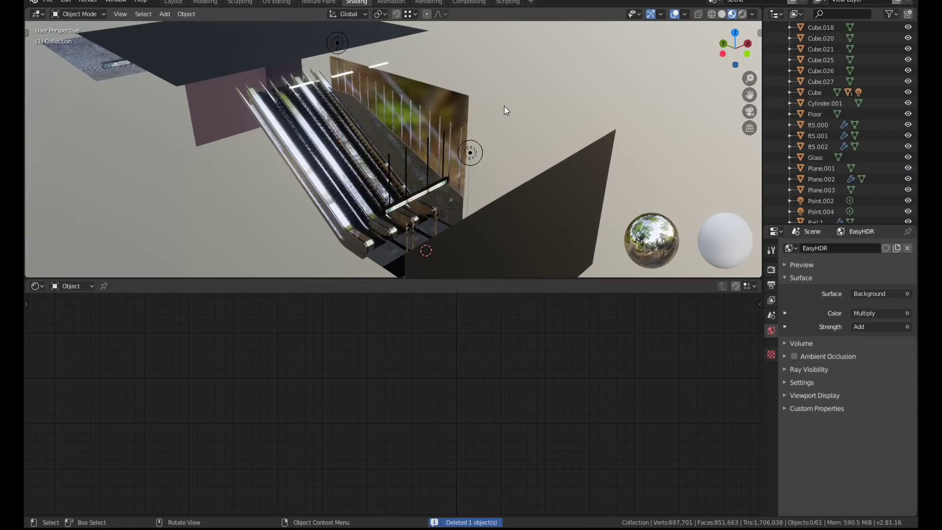
pyautogui.click(463, 104)
pyautogui.scroll(3, 439, 407)
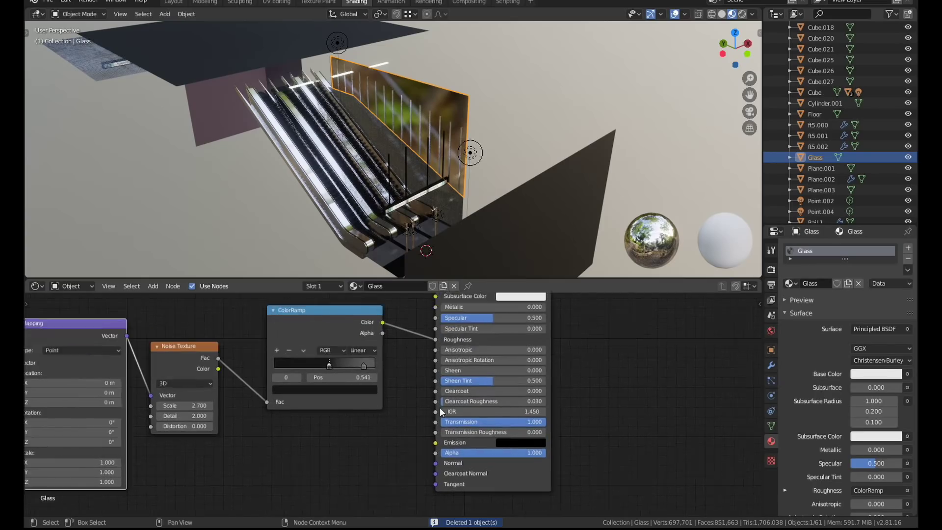
pyautogui.moveTo(448, 425); pyautogui.dragTo(417, 425)
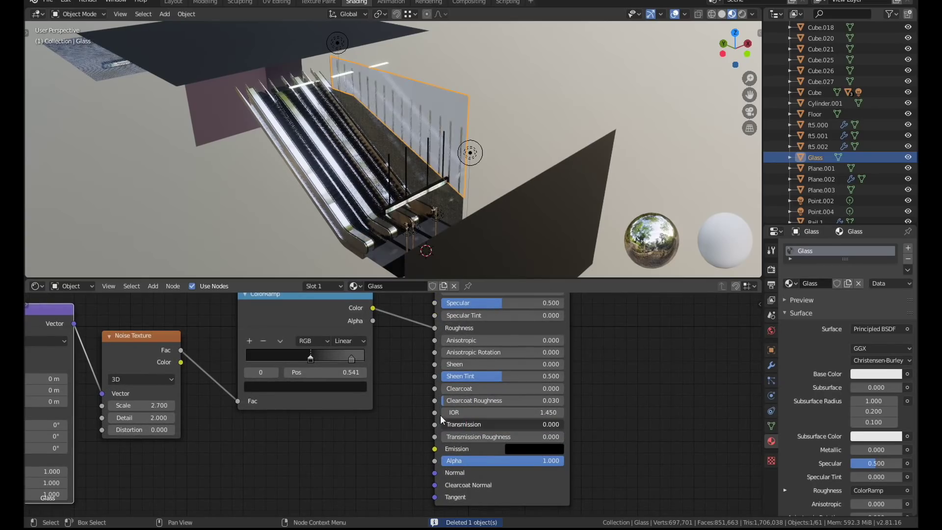
pyautogui.keyDown('shift'); pyautogui.scroll(5, 410, 345); pyautogui.keyUp('shift')
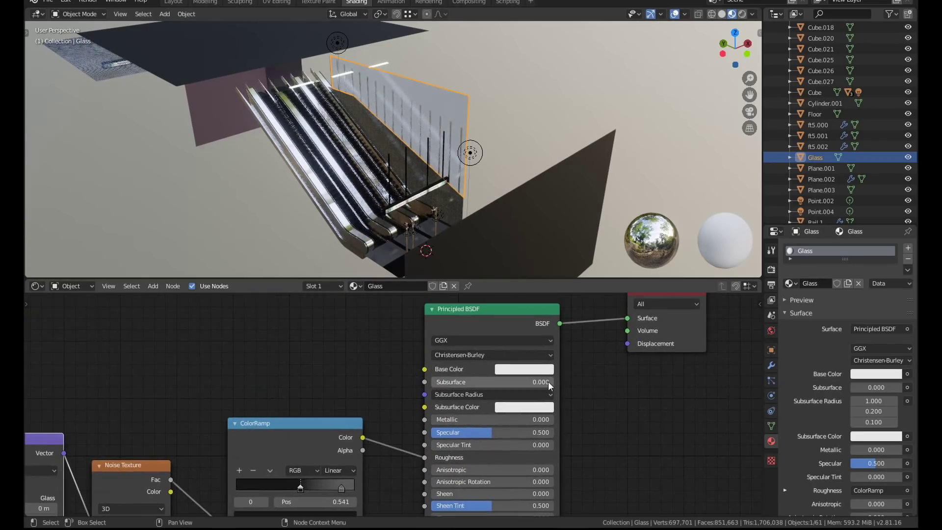
pyautogui.scroll(2, 521, 370)
pyautogui.click(521, 370)
pyautogui.click(604, 257)
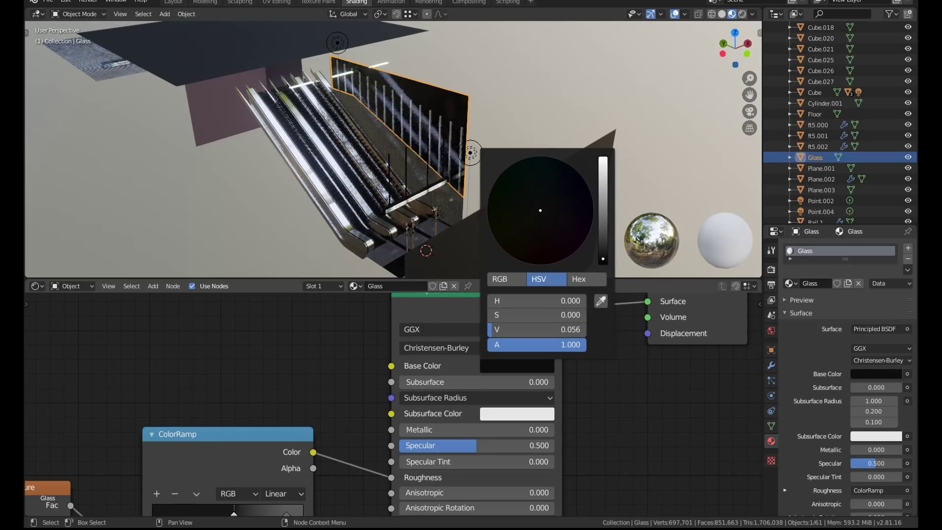
# Darken the ColorRamp's right stop at 0.891 in the glass roughness setup.
pyautogui.scroll(3, 423, 154)
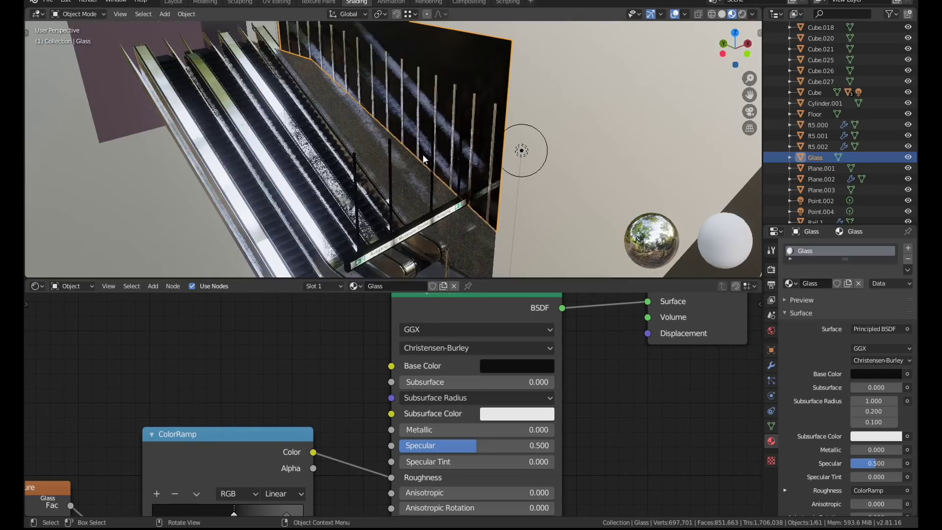
pyautogui.moveTo(301, 417); pyautogui.dragTo(408, 346, button='middle')
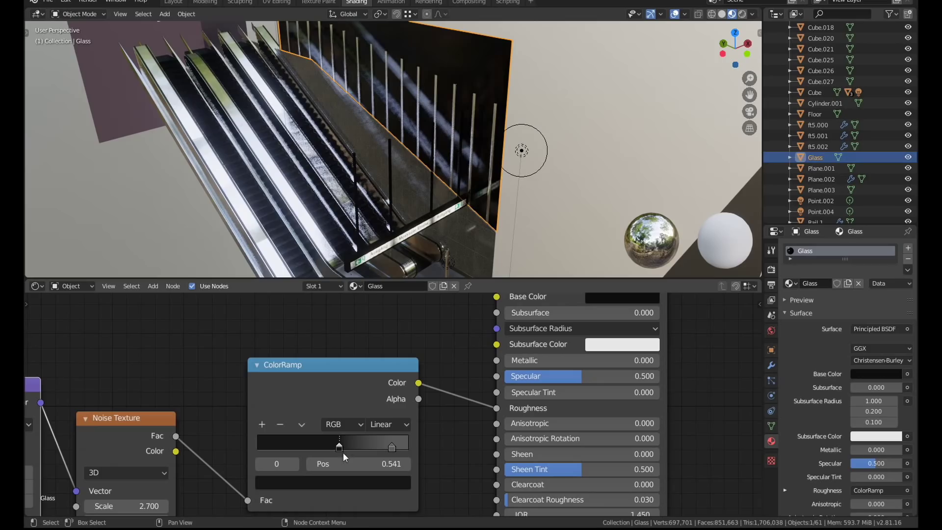
pyautogui.click(339, 483)
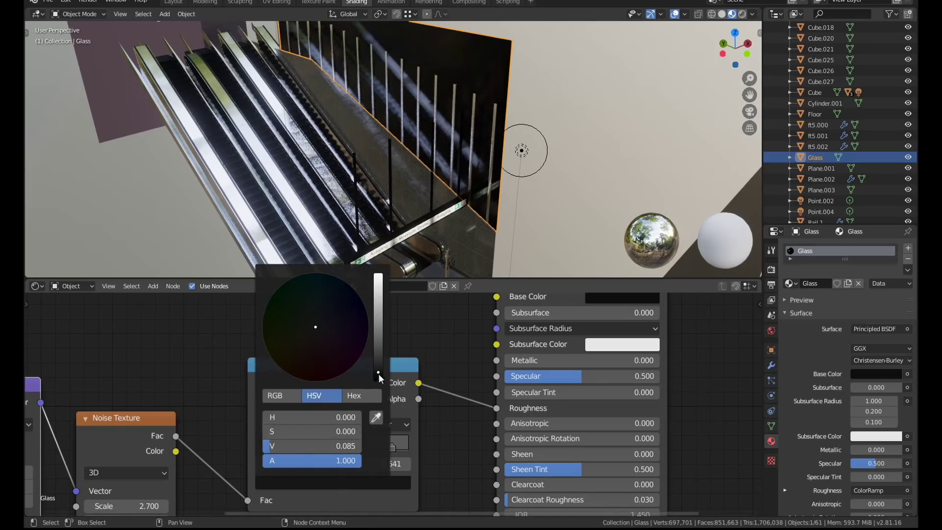
pyautogui.click(392, 446)
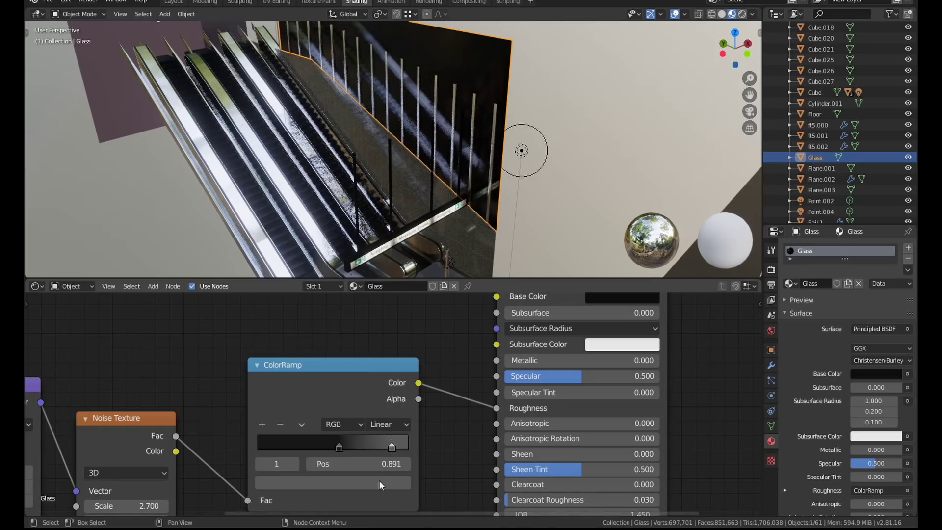
pyautogui.click(378, 483)
pyautogui.click(378, 349)
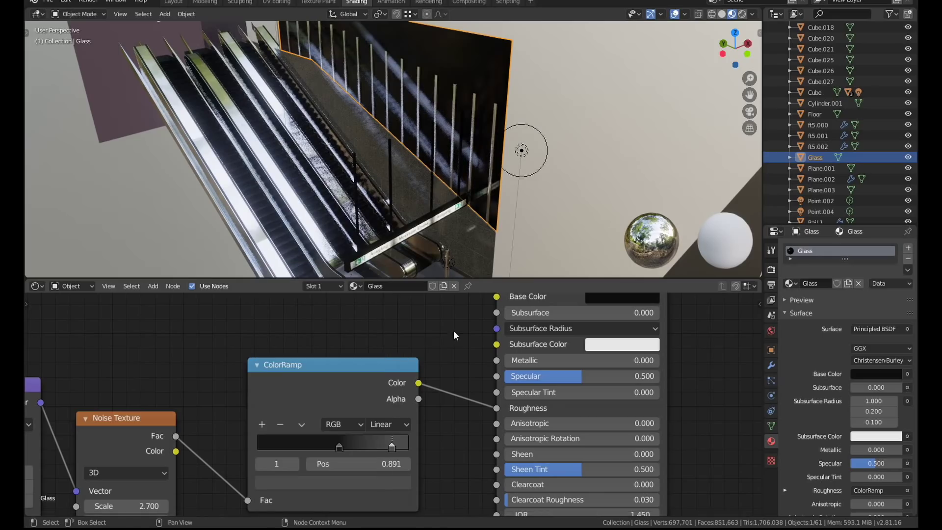
# View the scene through the camera in rendered shading.
pyautogui.scroll(1, 447, 172)
pyautogui.press('KP_0')
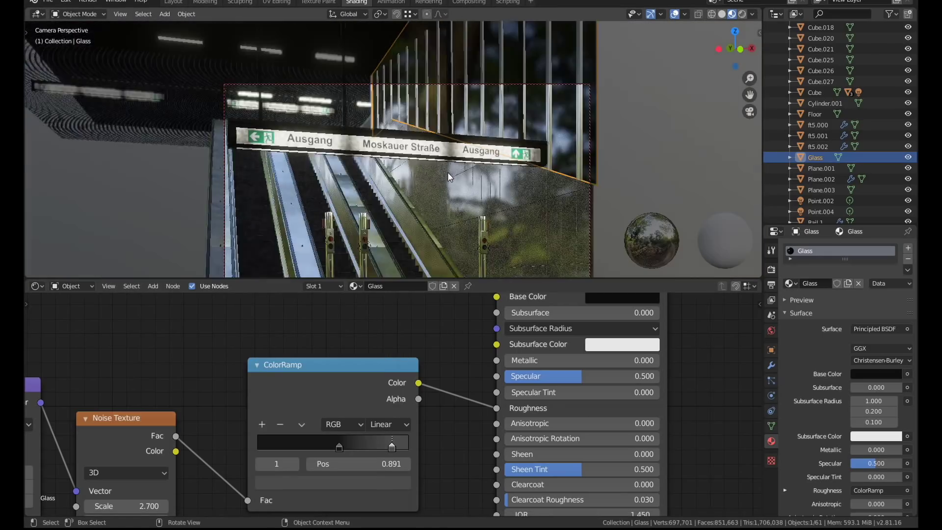
pyautogui.press('z')
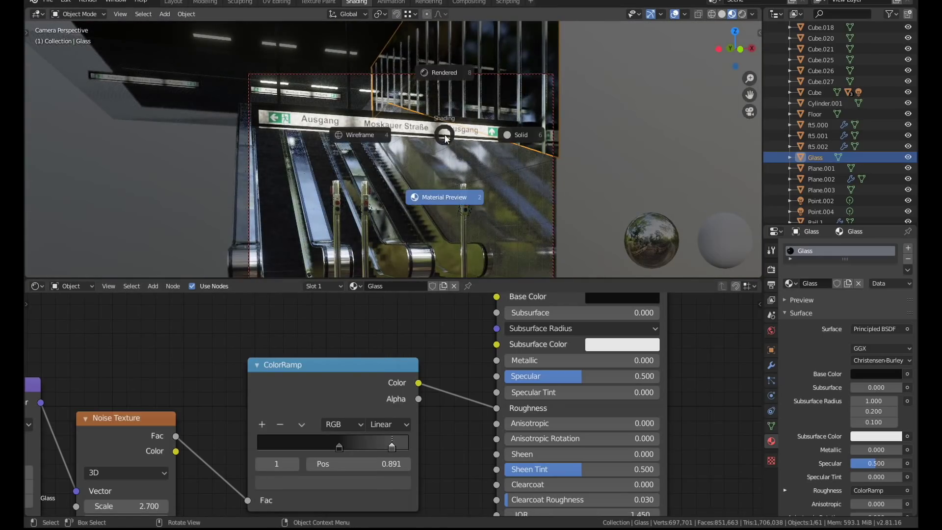
pyautogui.click(444, 76)
# Deselect the Glass object and change the render engine from Cycles to Eevee in Render Properties.
pyautogui.click(560, 174)
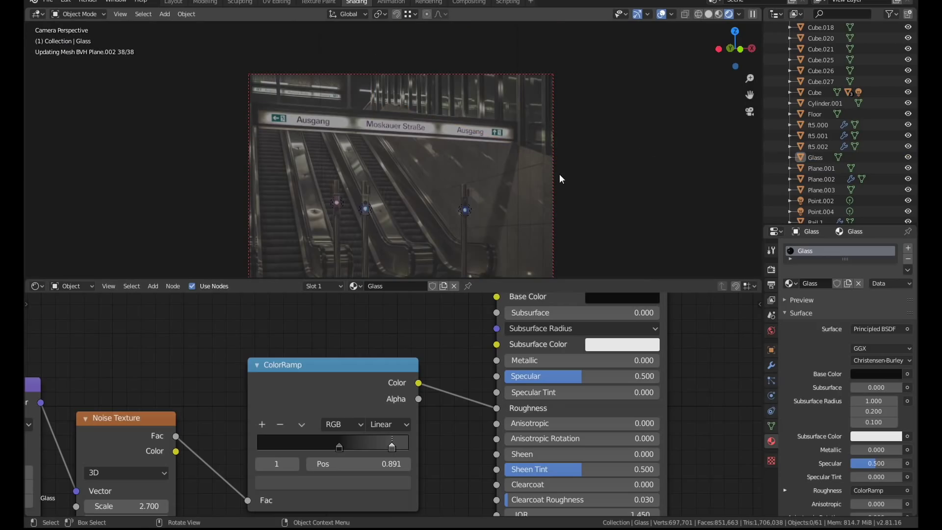
pyautogui.click(771, 269)
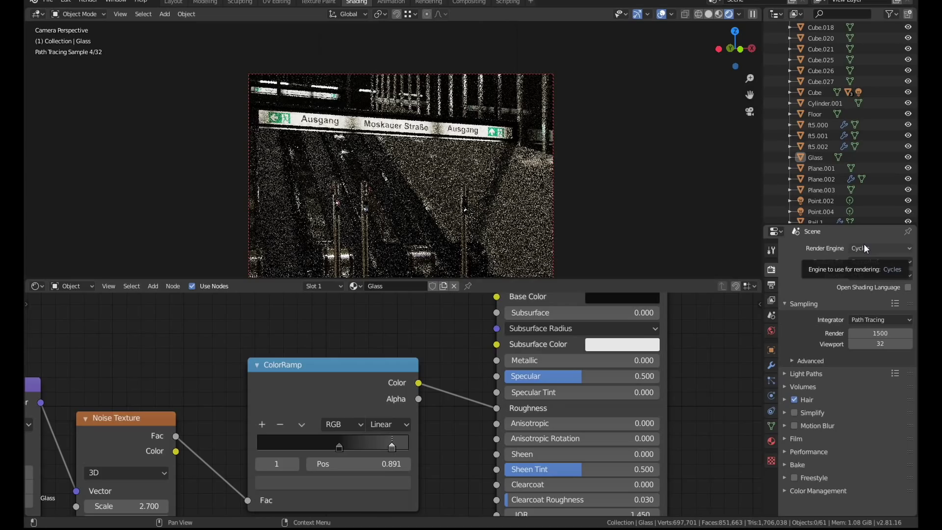
pyautogui.click(863, 244)
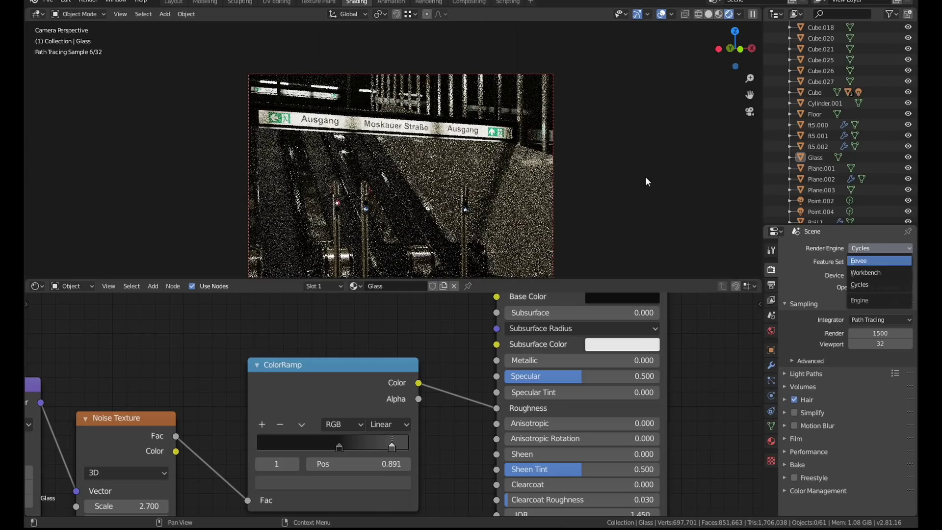
pyautogui.press('Return')
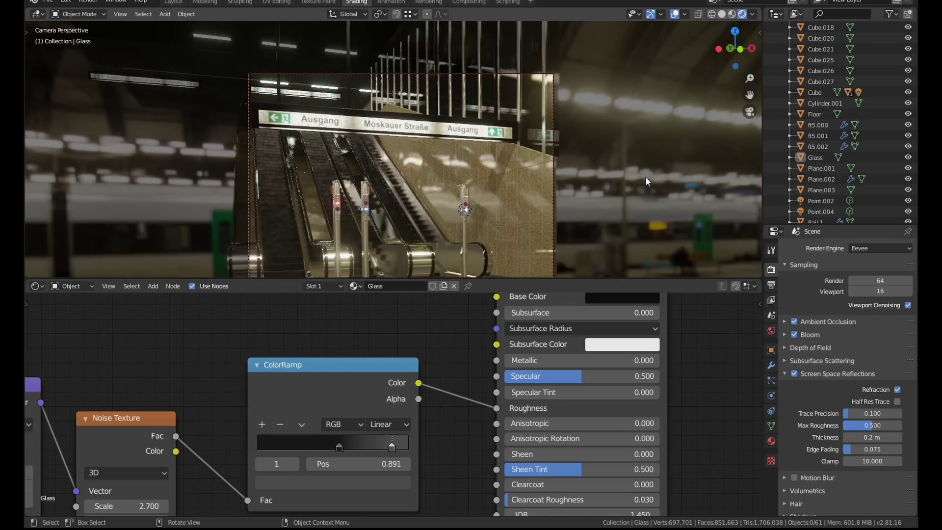
pyautogui.scroll(8, 499, 94)
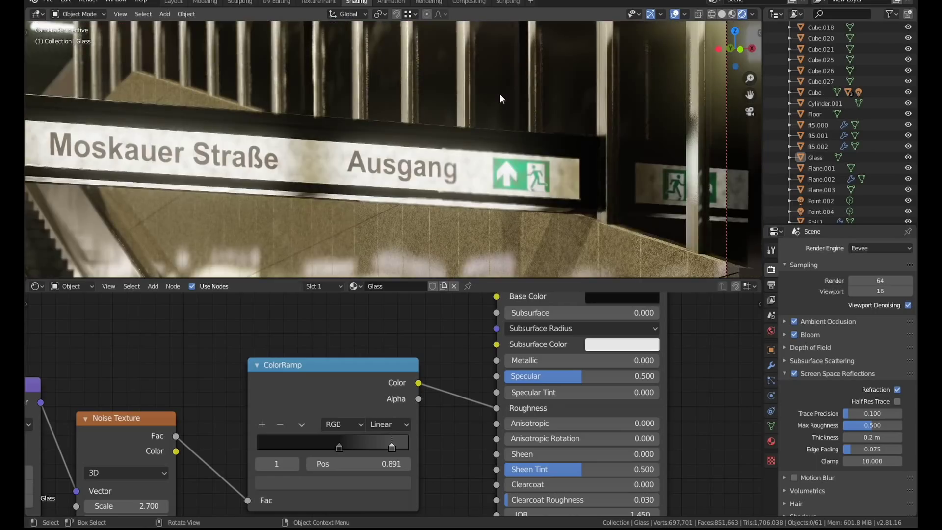
pyautogui.scroll(-8, 499, 93)
# Save station.blend, then enter 7 as the Fog Glow Glare node's size.
pyautogui.hotkey('ctrl', 's')
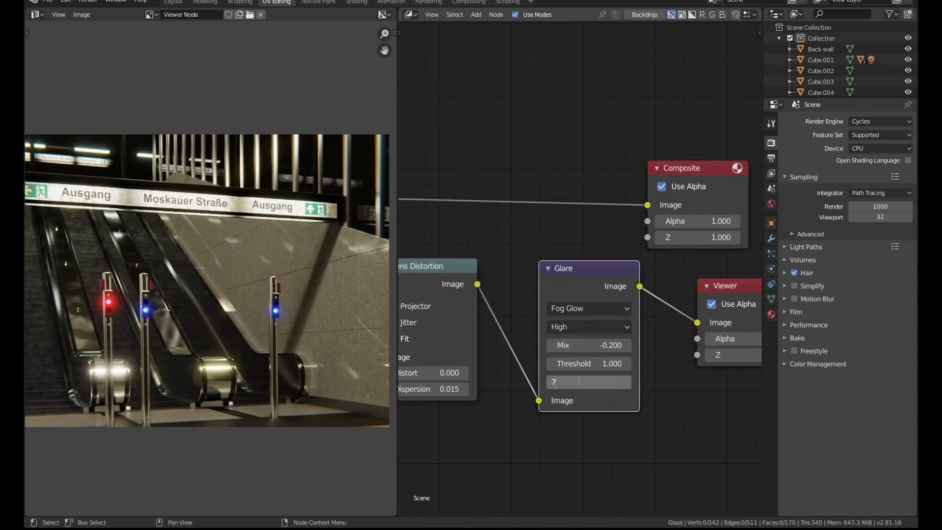
pyautogui.press('Return')
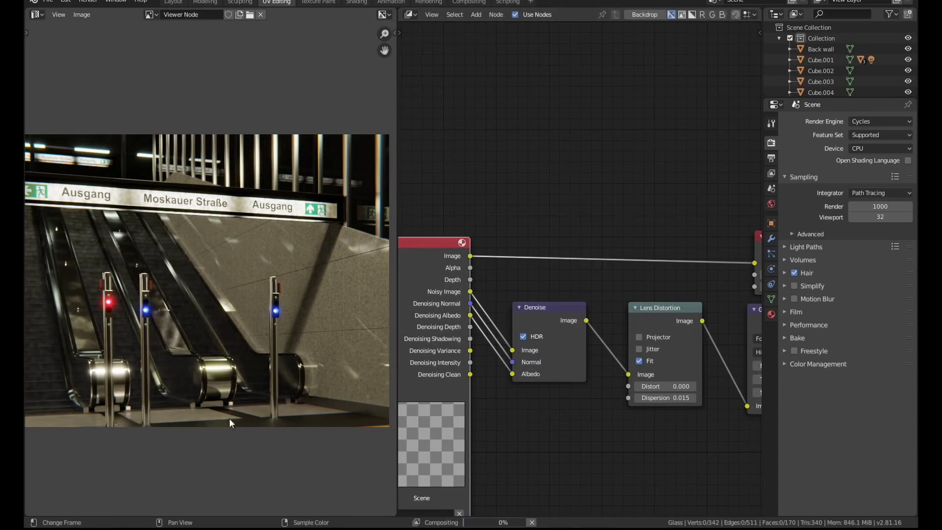